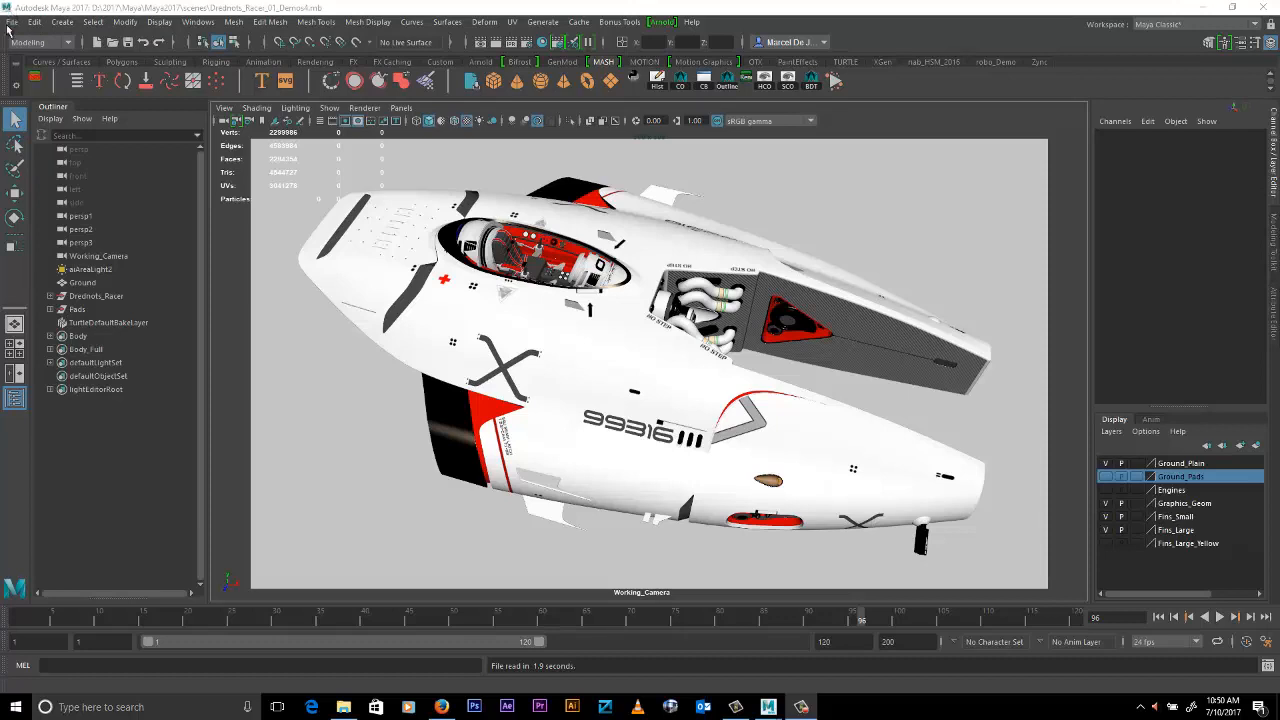
- Review the ASS Export settings in the Export Selection options without exporting anything
left_click(11, 24)
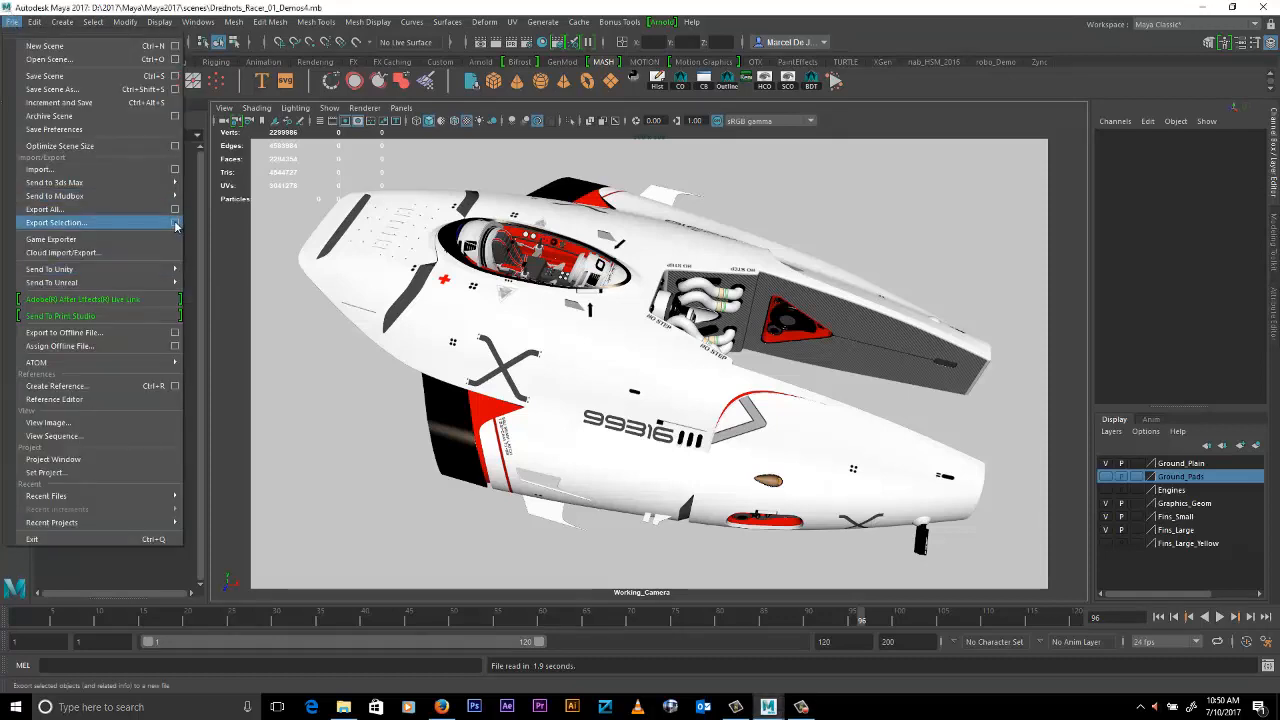
left_click(176, 224)
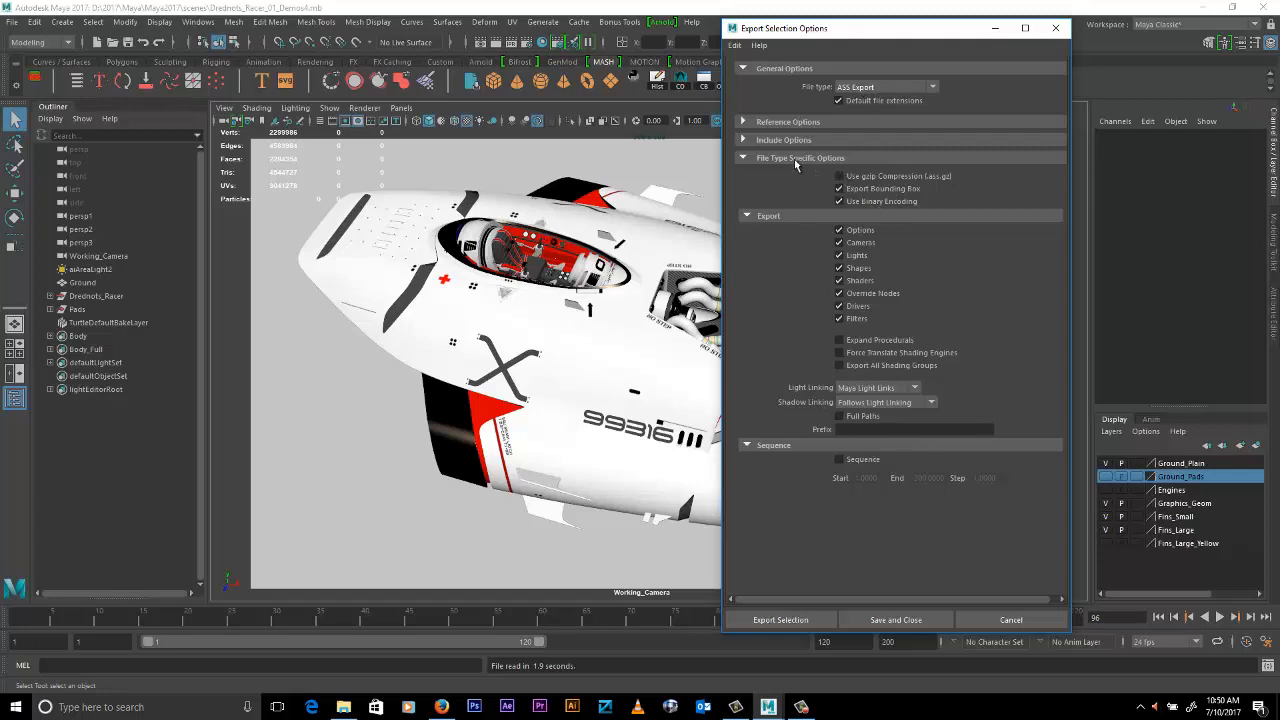
left_click(1010, 620)
- Review the file types offered in the Create Reference options without creating a reference
left_click(14, 24)
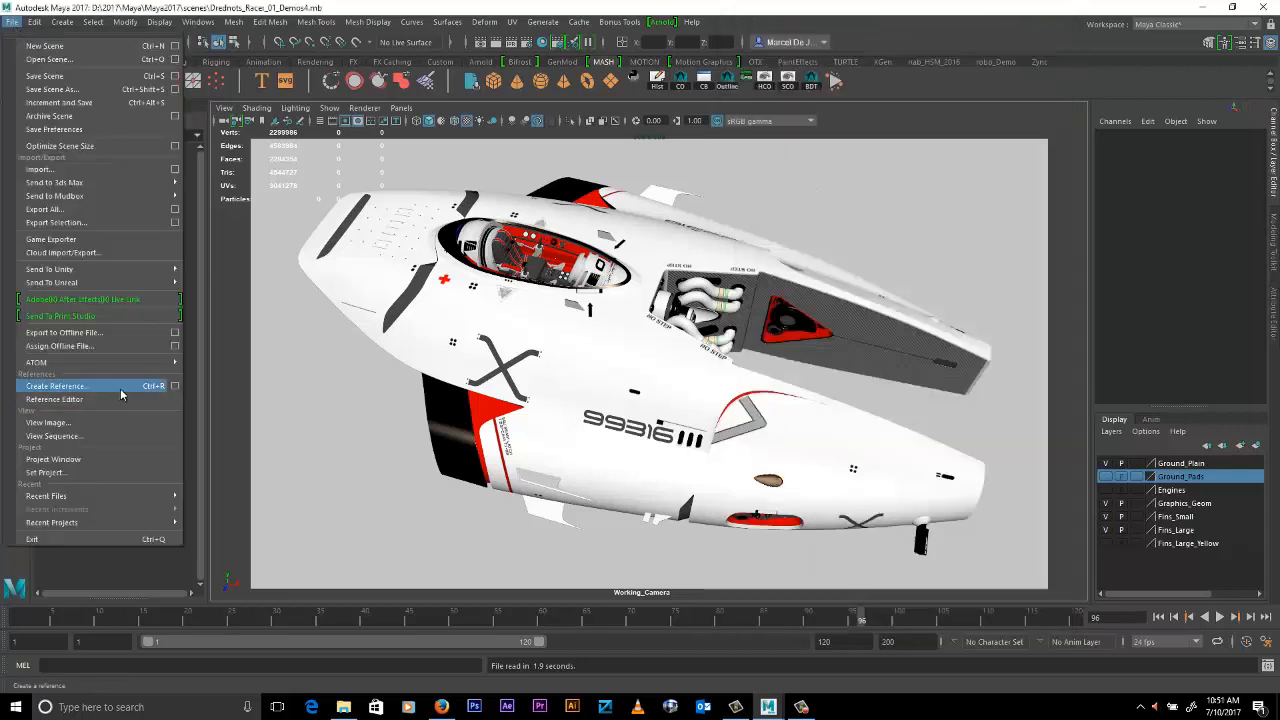
left_click(175, 386)
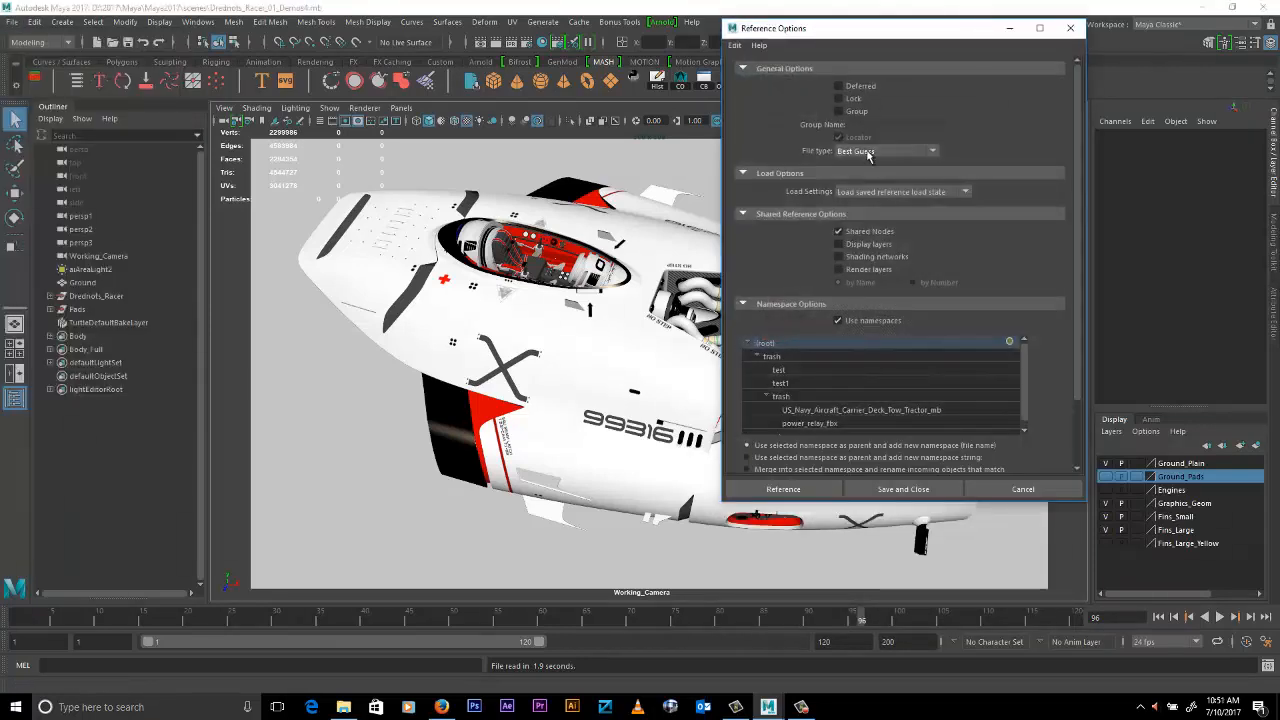
left_click(870, 152)
scroll(882, 207, "down", 3)
left_click(862, 258)
left_click(1016, 492)
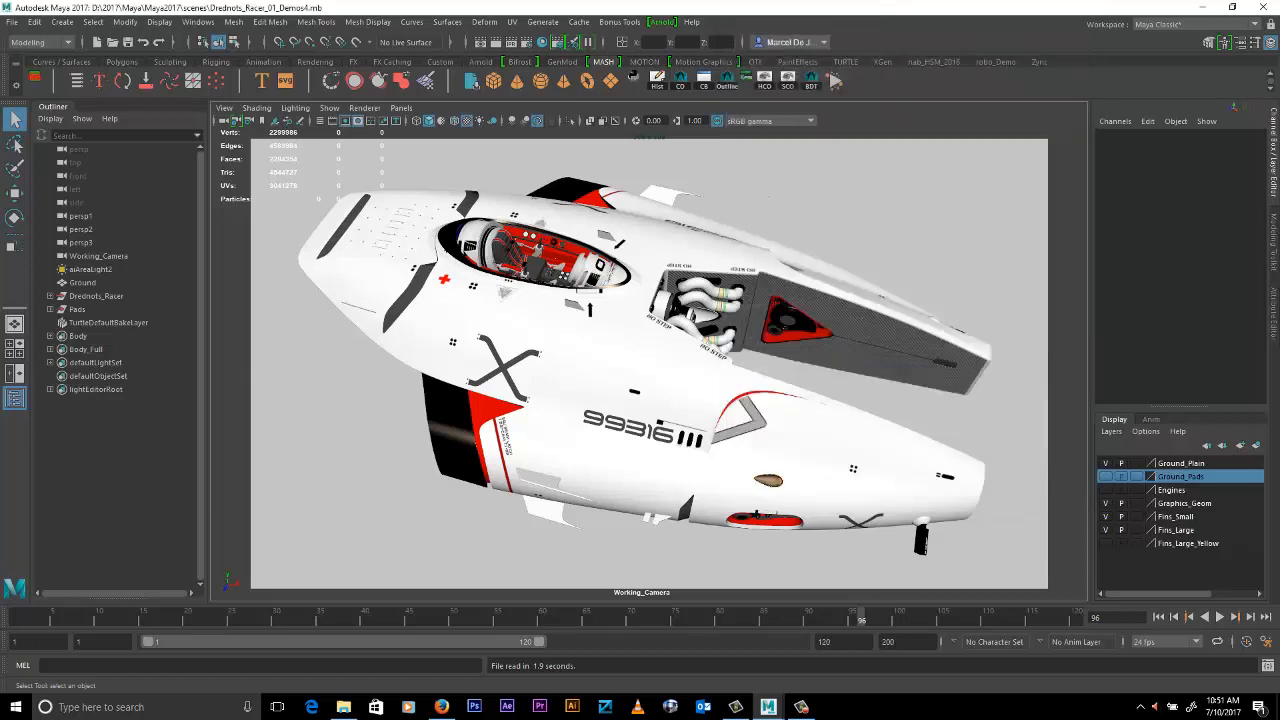
- Select the Drednots_Racer group and open the export options for an Arnold stand-in
left_click(662, 21)
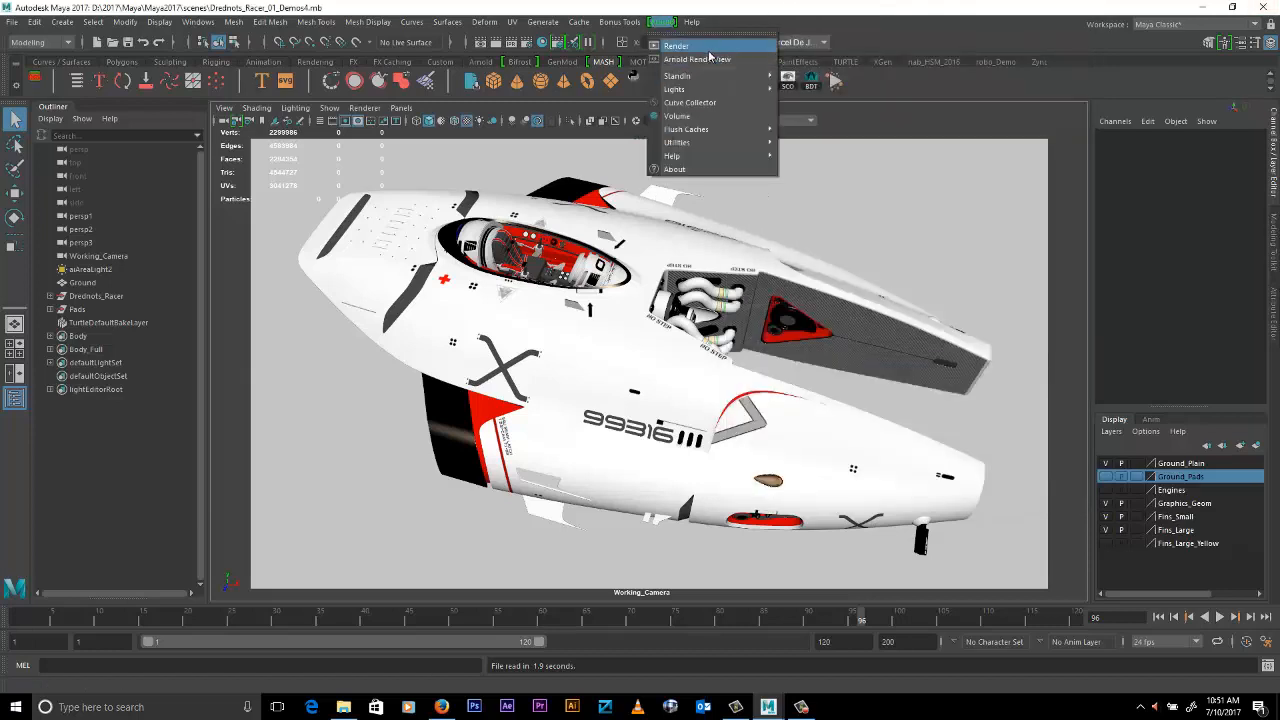
mouse_move(703, 80)
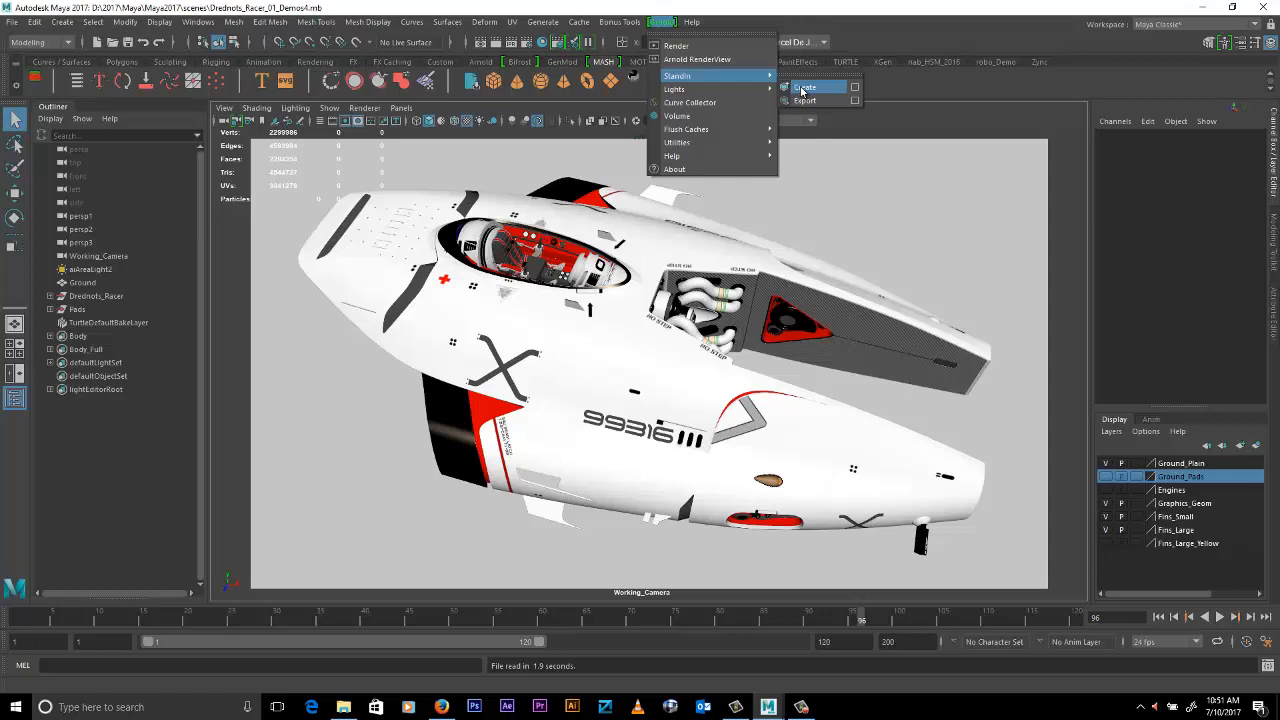
left_click(108, 298)
left_click(662, 21)
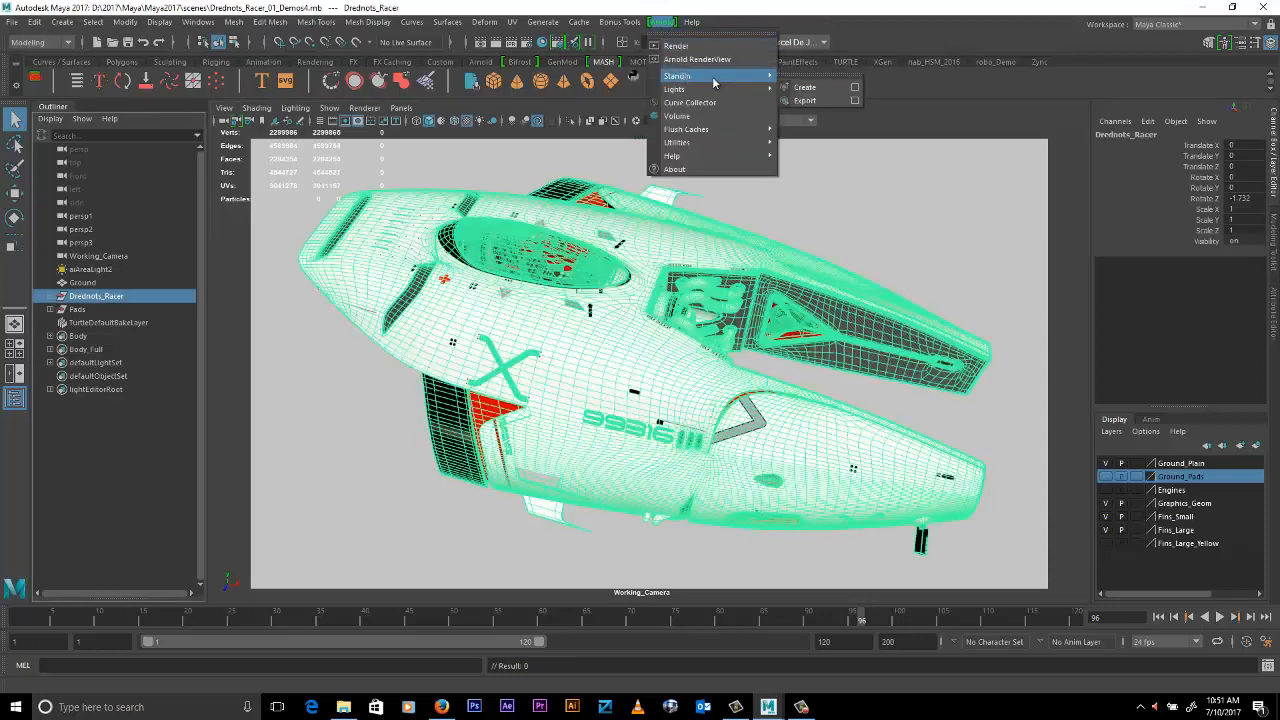
left_click(854, 100)
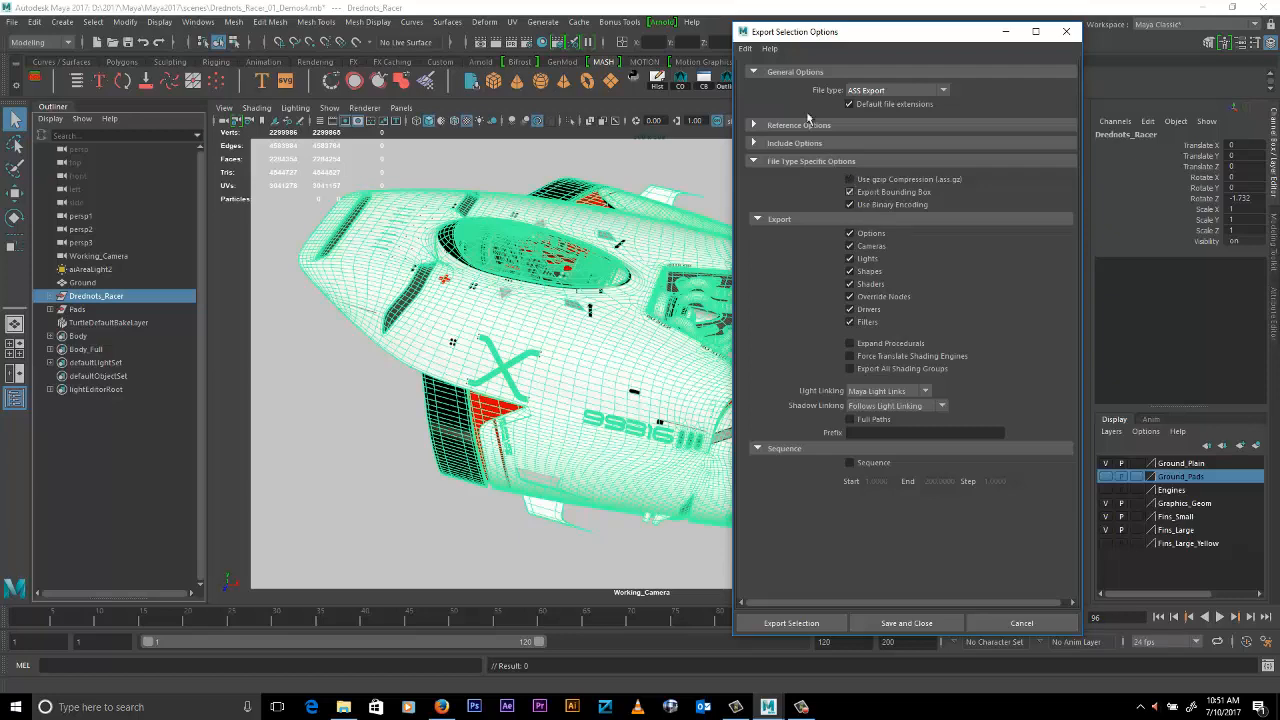
- Reset the export selection options to their defaults and set the file type to ASS Export
left_click(745, 48)
left_click(775, 76)
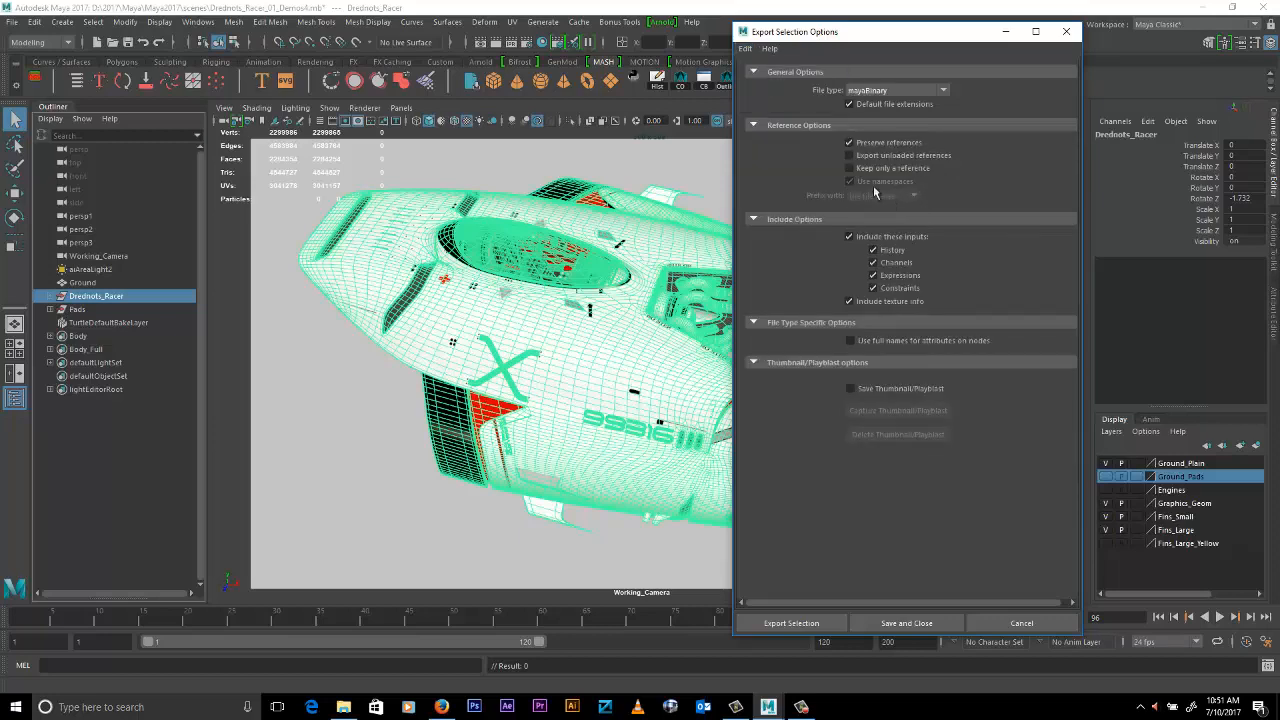
left_click(870, 92)
left_click(876, 213)
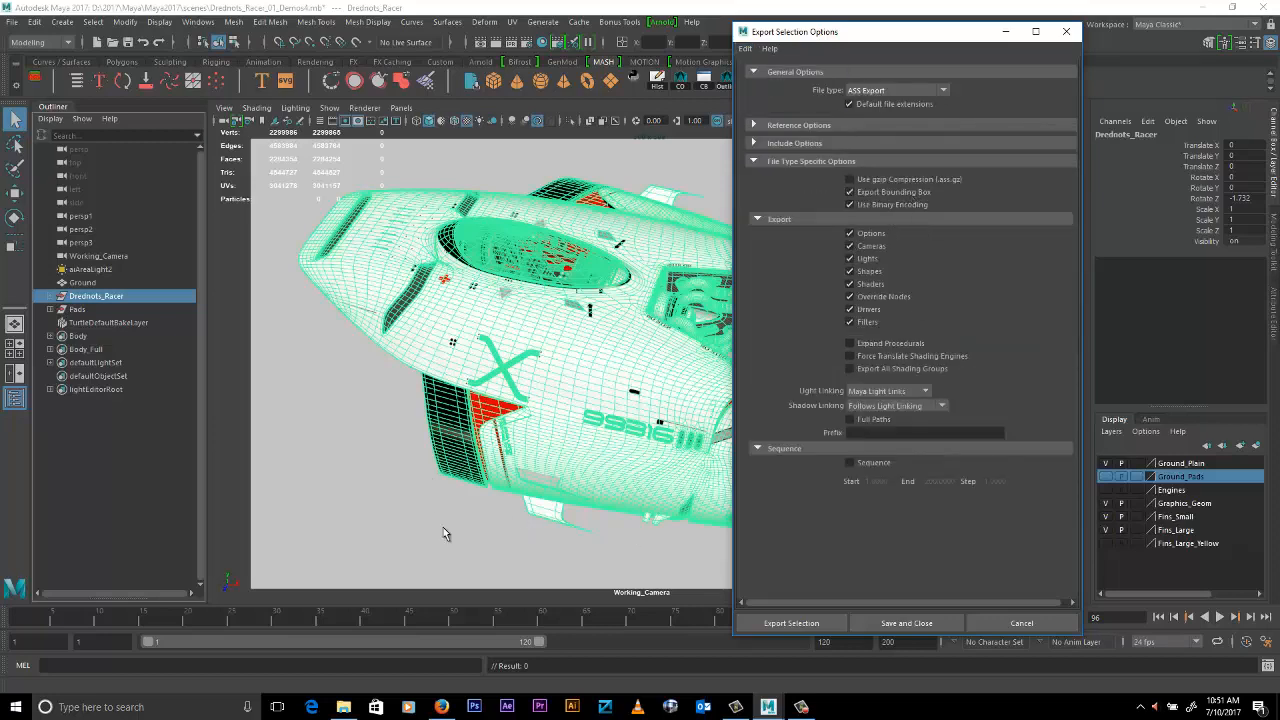
- Examine the existing ASS files in the DEMOS_ARNOLD folder in File Explorer, then return to the export options
left_click(343, 708)
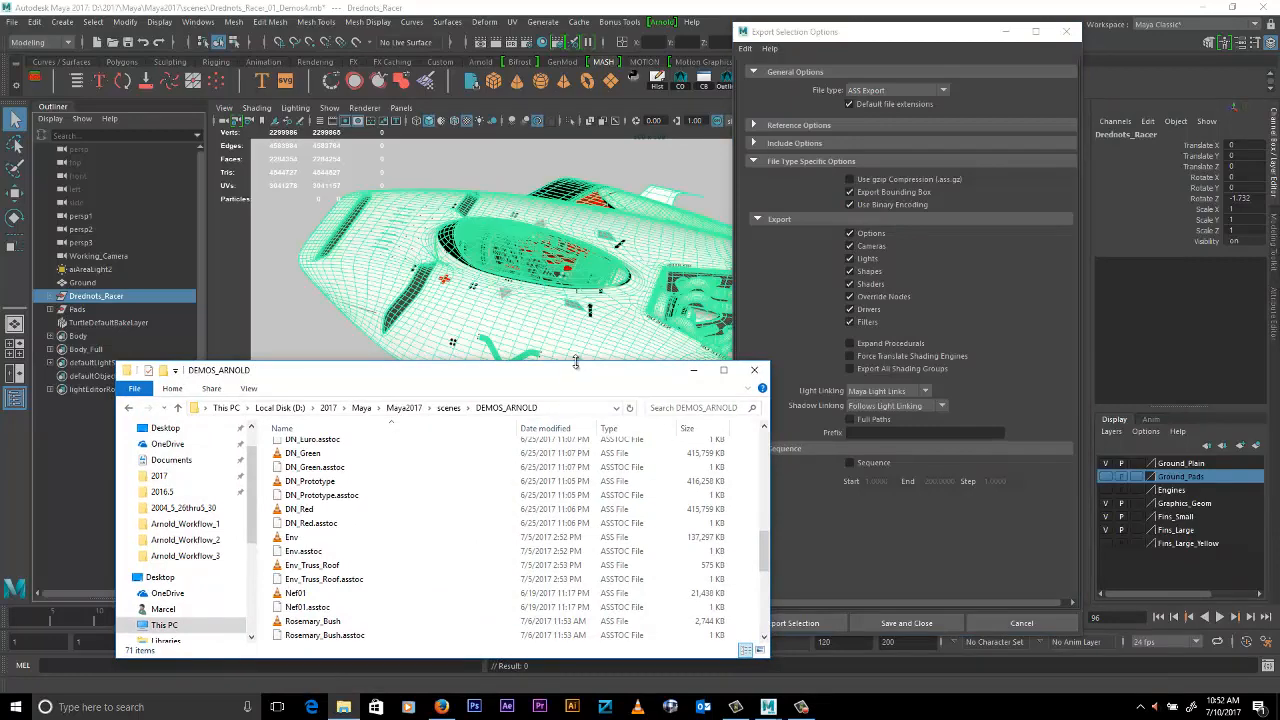
left_click_drag(576, 362, 578, 237)
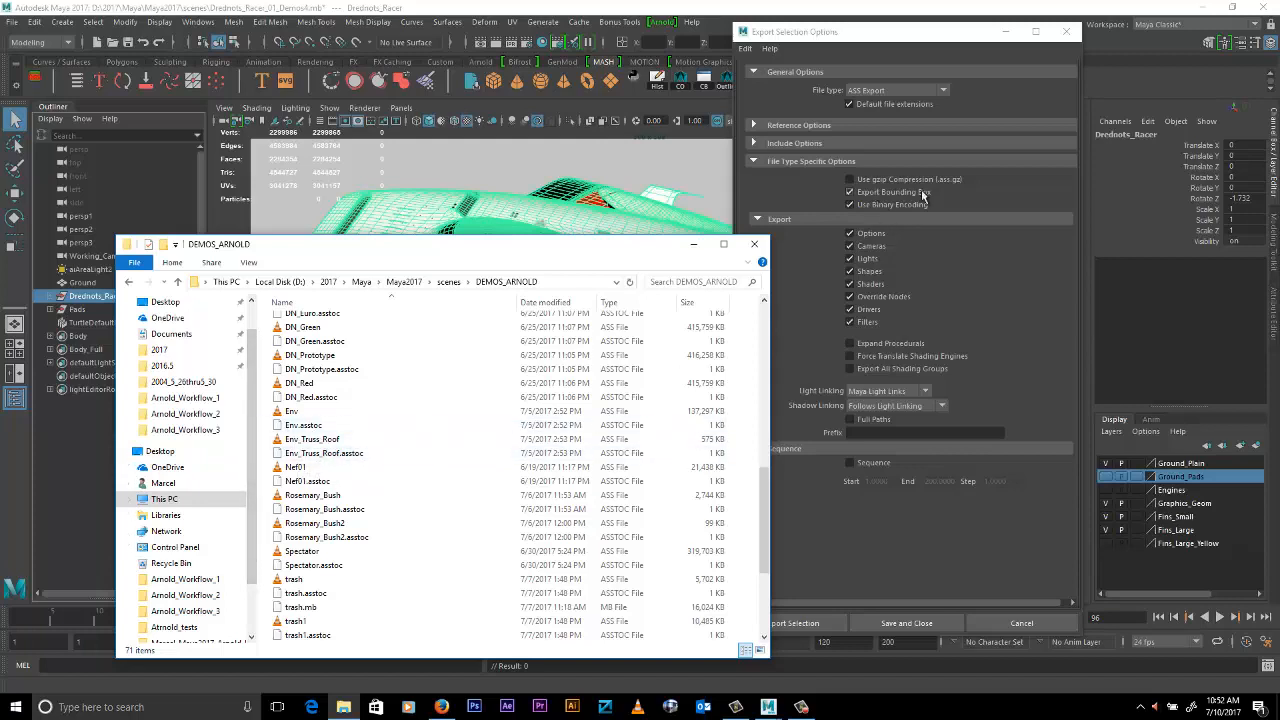
left_click(693, 244)
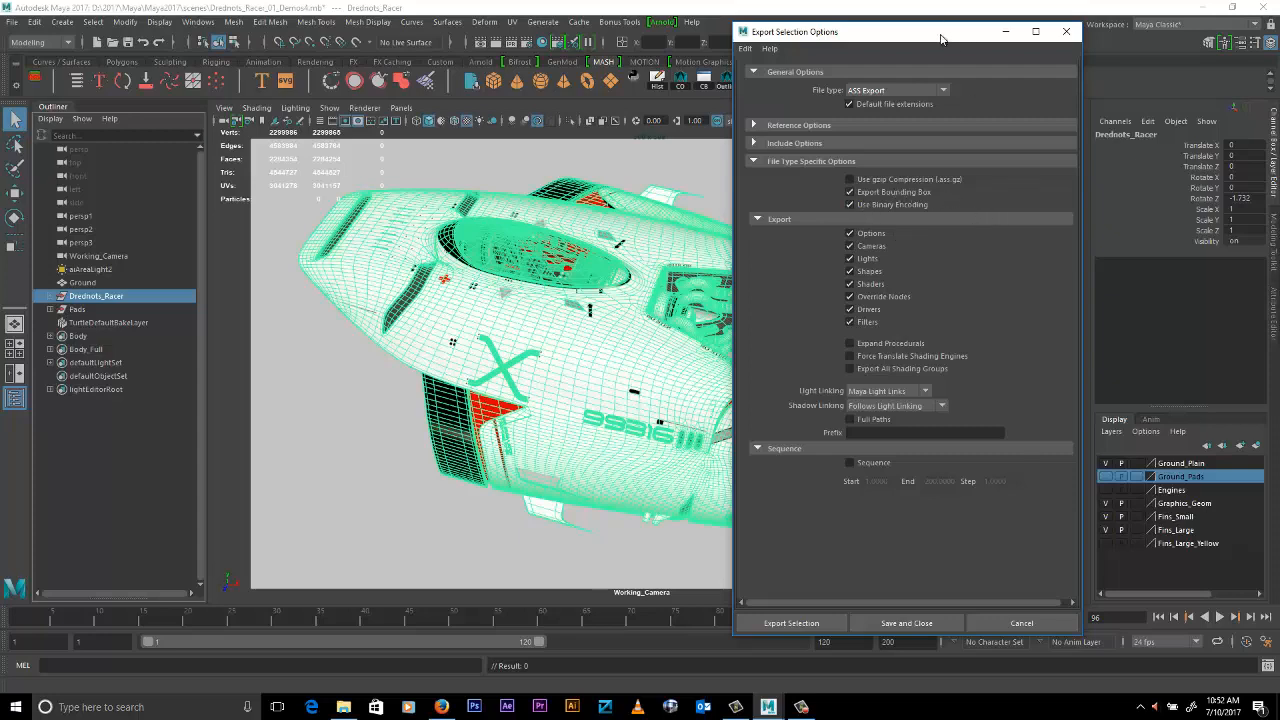
left_click_drag(946, 33, 953, 30)
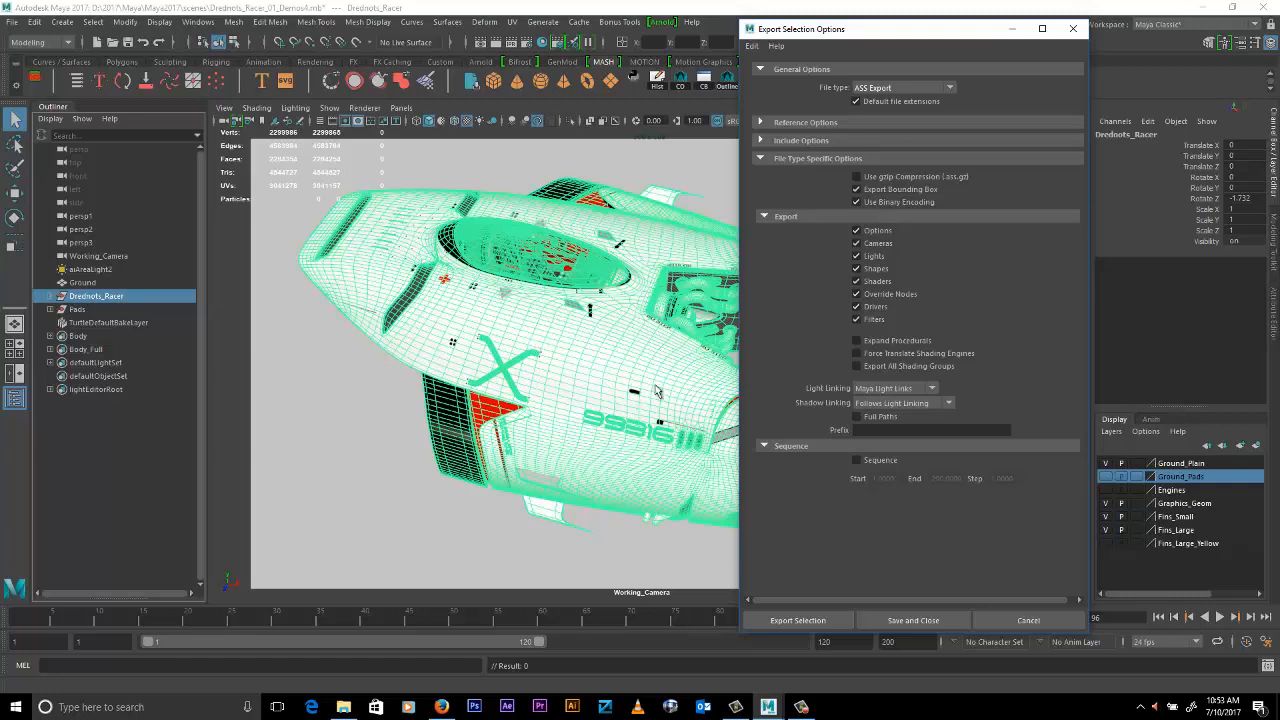
- Make the Engines display layer visible and select the Drednots_Racer group for export
left_click(1105, 490)
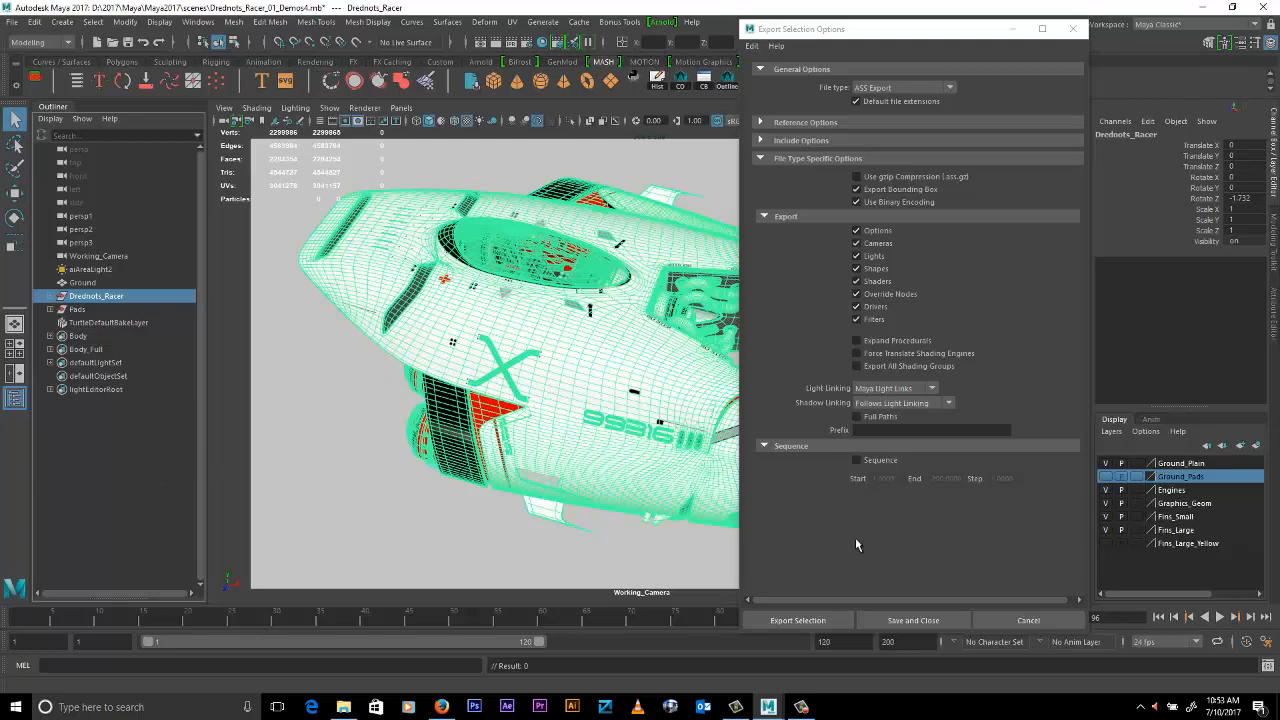
left_click(92, 308)
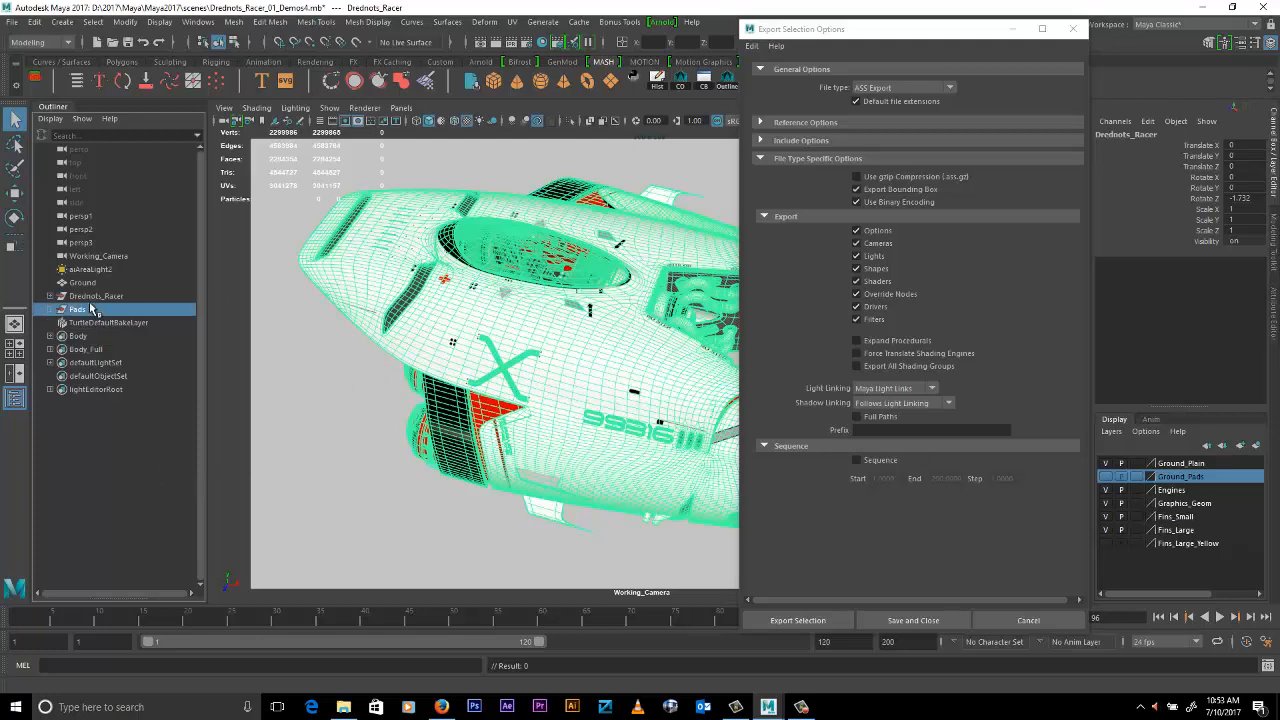
left_click(96, 297)
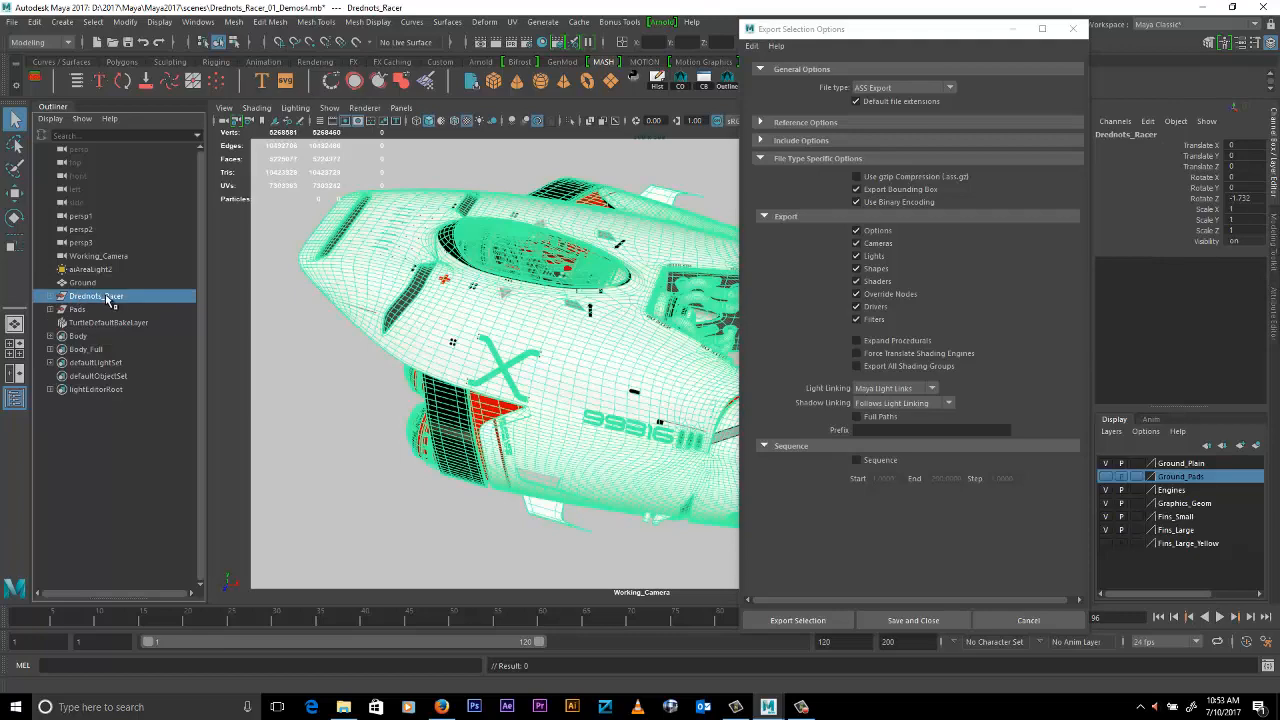
left_click_drag(520, 368, 545, 357, "alt")
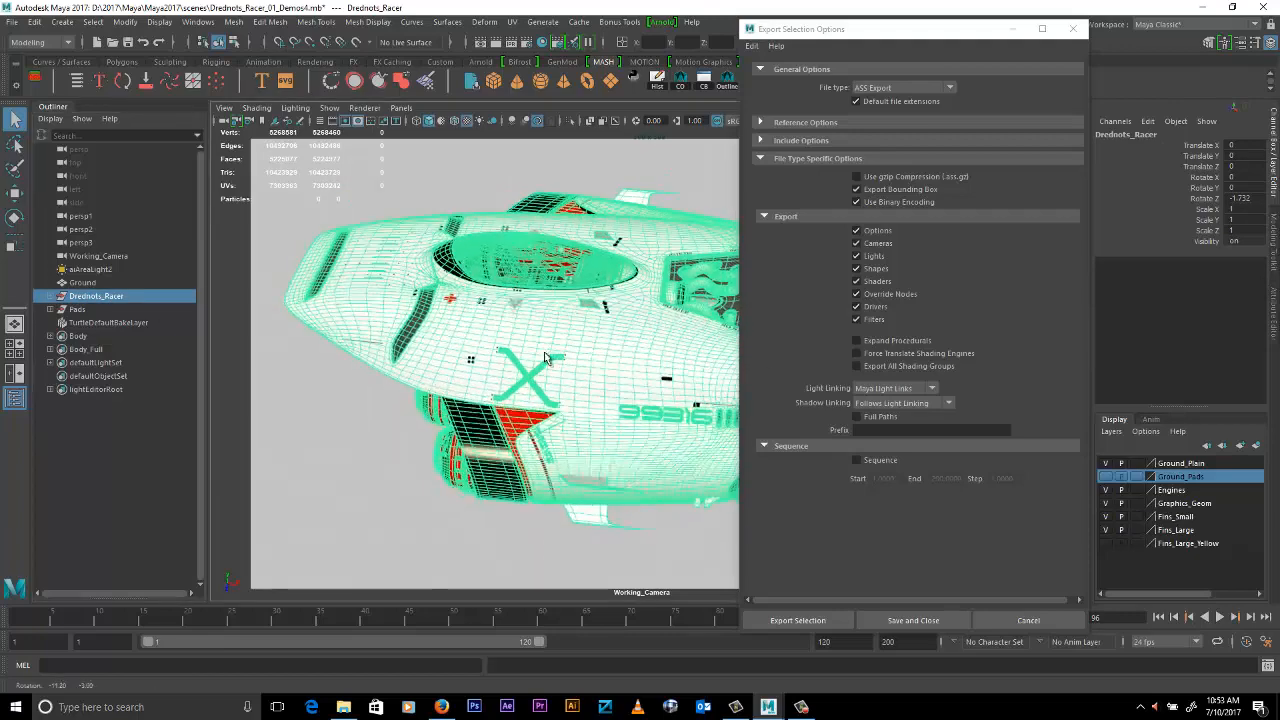
- Export the selected racer to the DEMOS_ARNOLD folder as DN_01_HighRes_Racer.ass, replacing the existing file
left_click(792, 621)
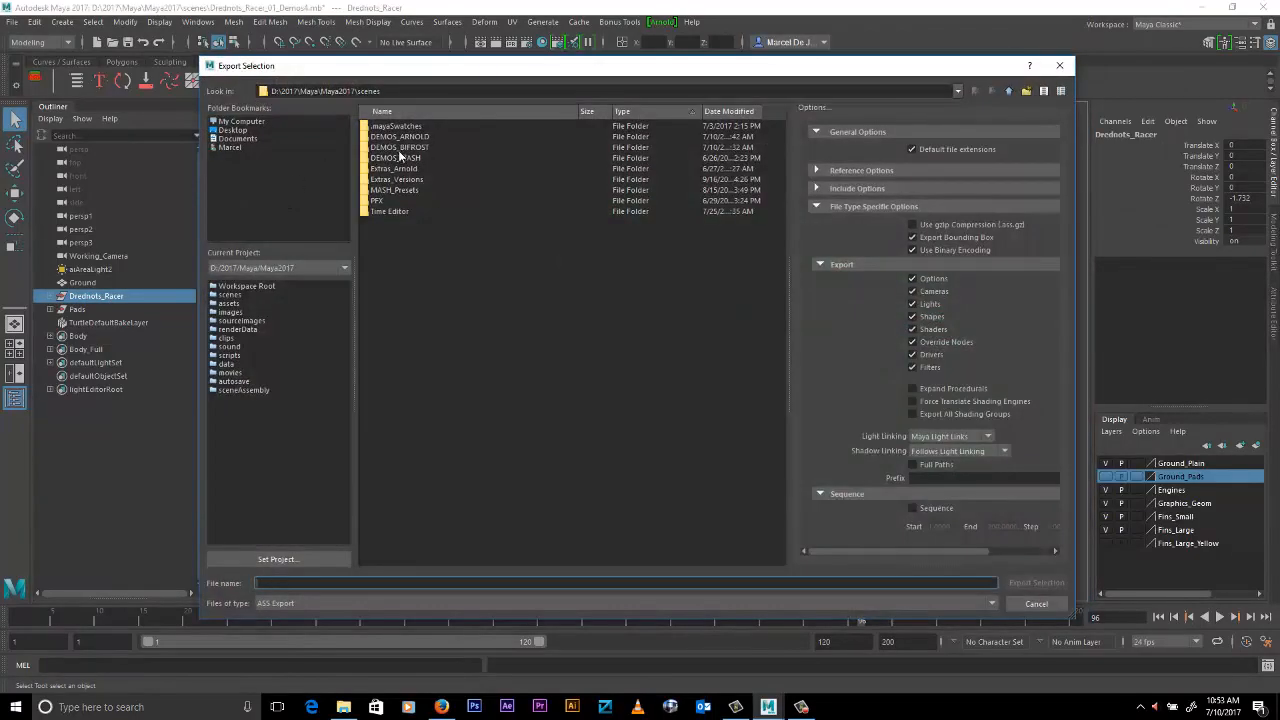
double_click(401, 136)
left_click(449, 137)
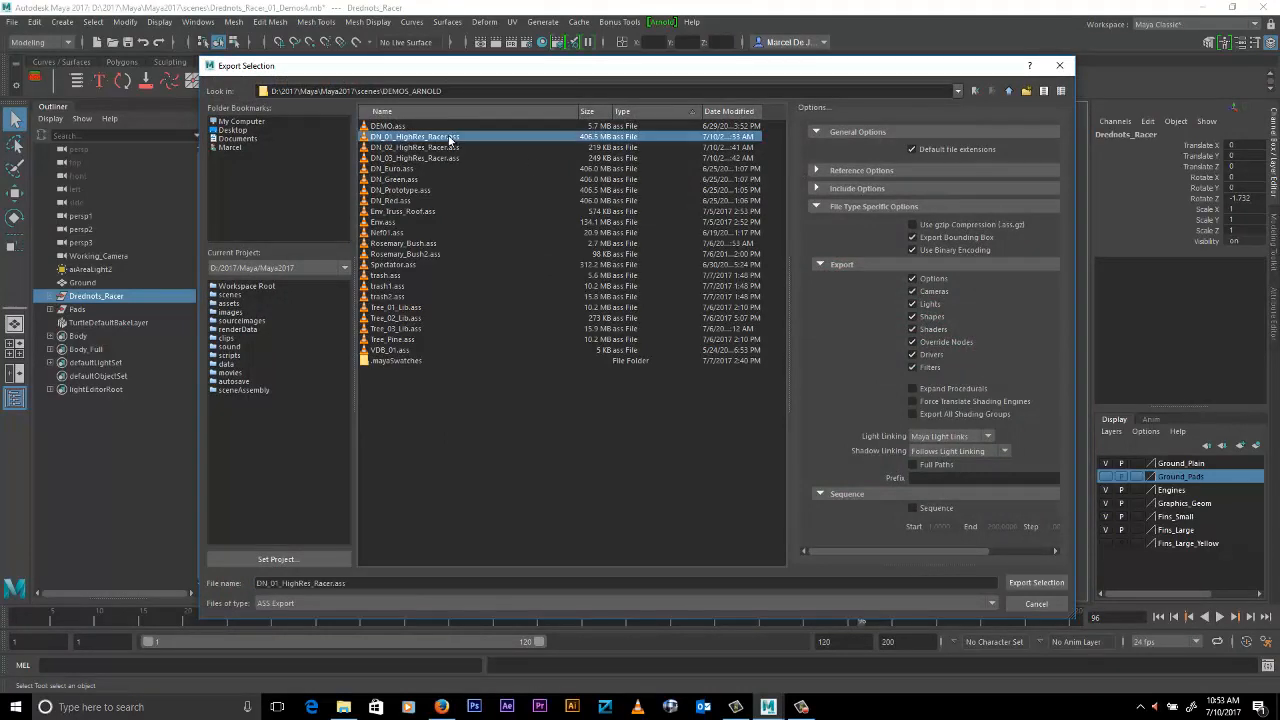
left_click(1037, 585)
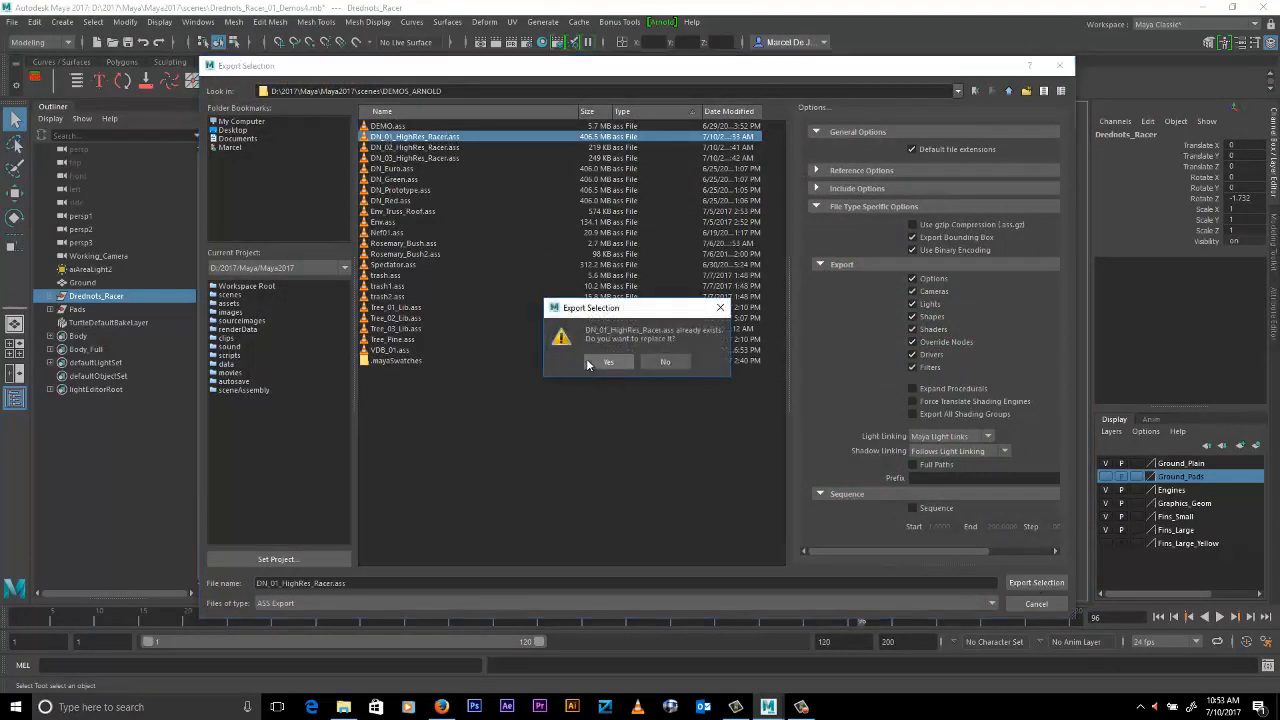
left_click(608, 362)
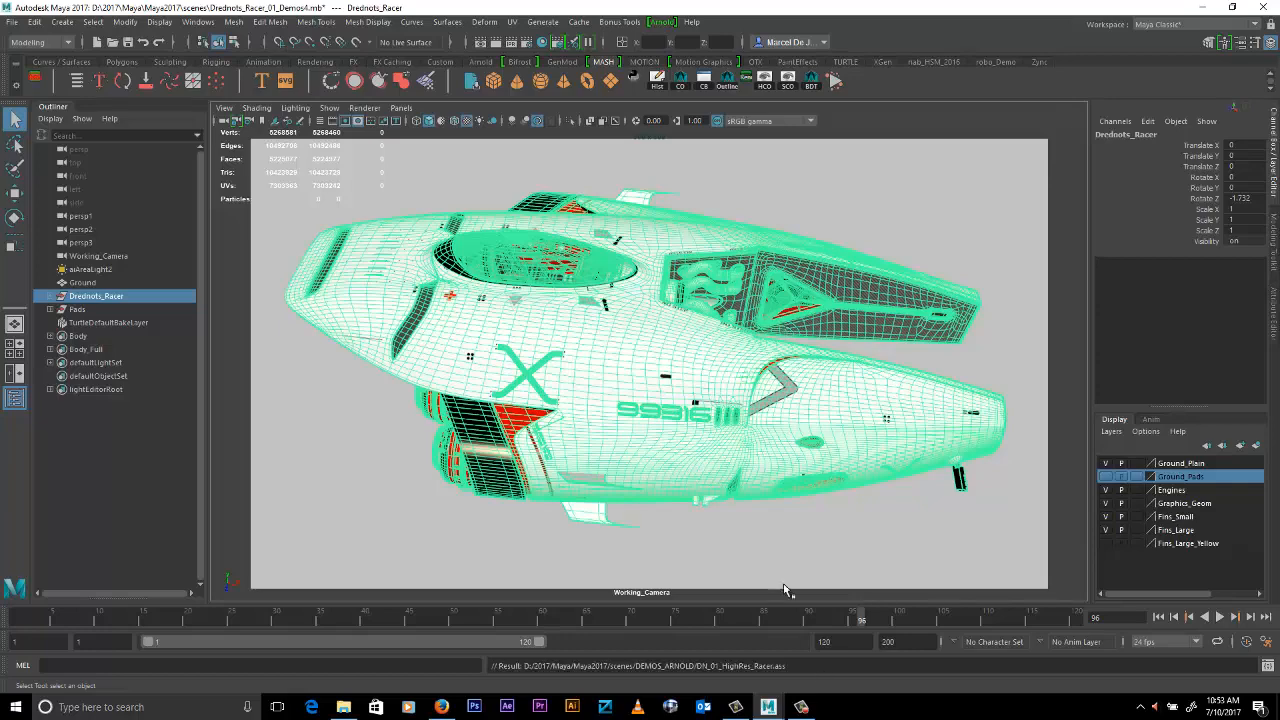
- Start a new empty scene in place of the racer scene
left_click_drag(878, 428, 881, 433, "alt")
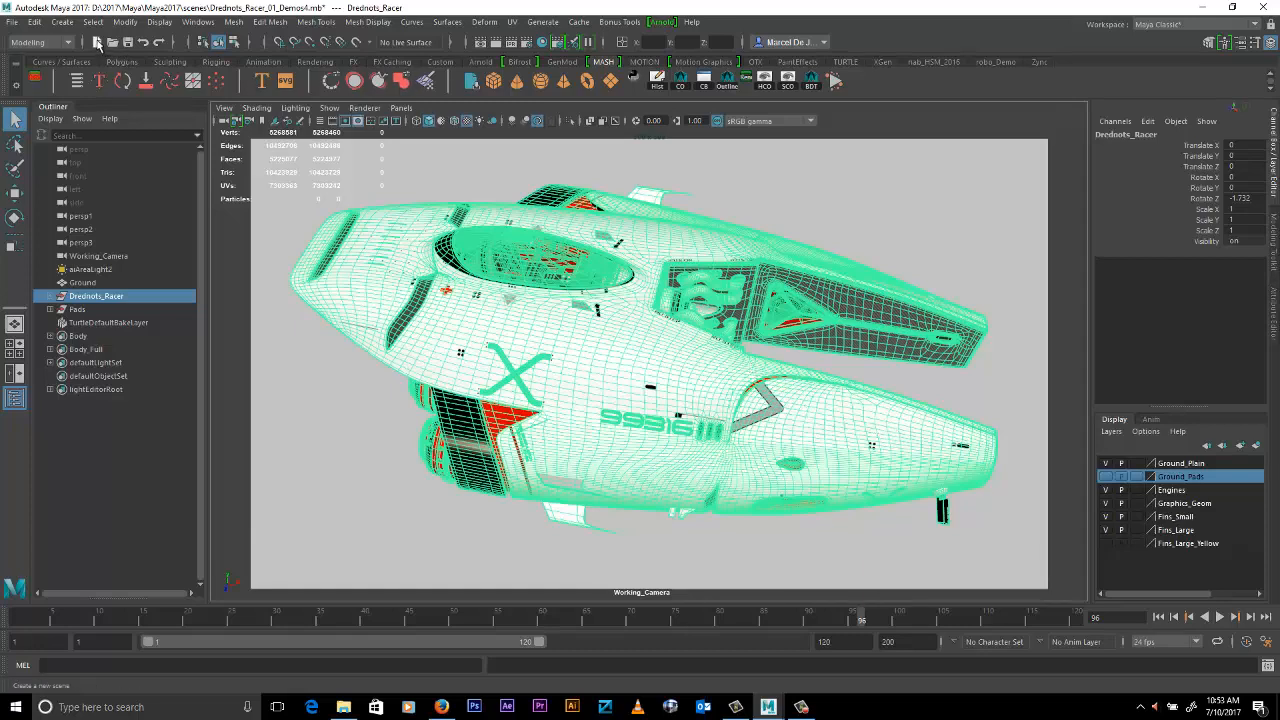
left_click(99, 42)
left_click(640, 357)
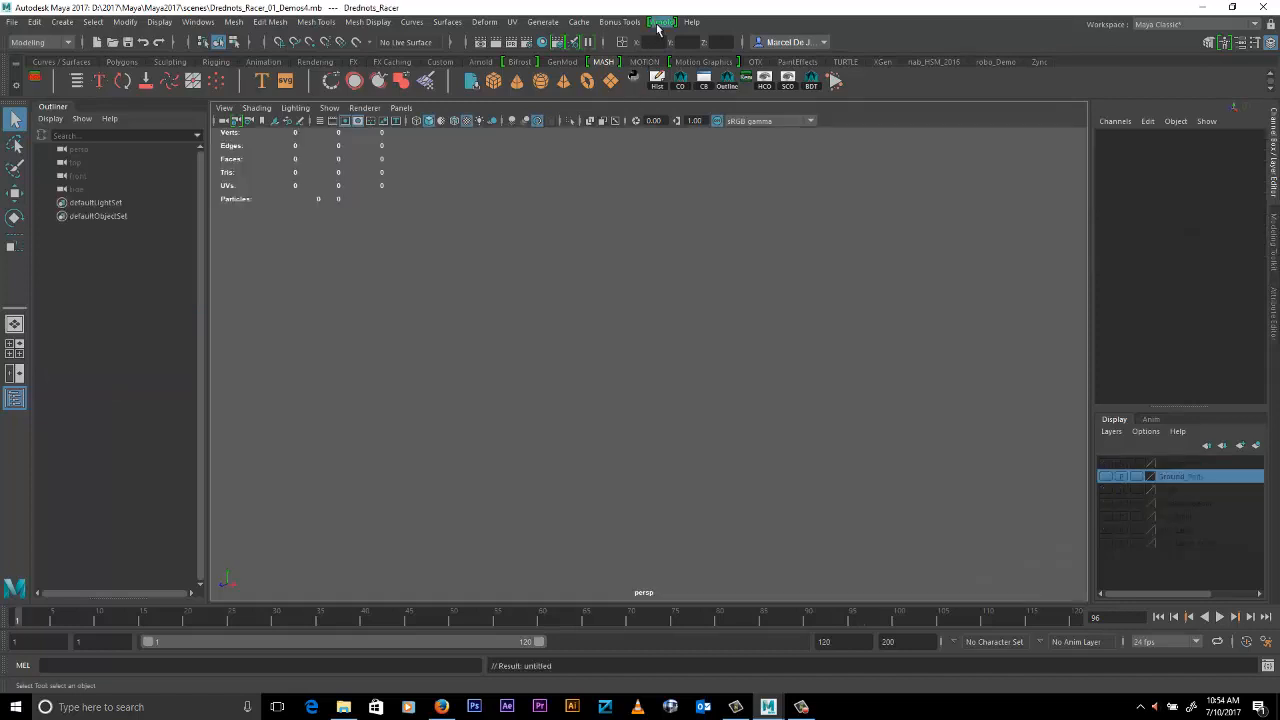
- Create an Arnold stand-in in the empty scene and show the viewport grid
left_click(662, 22)
mouse_move(700, 75)
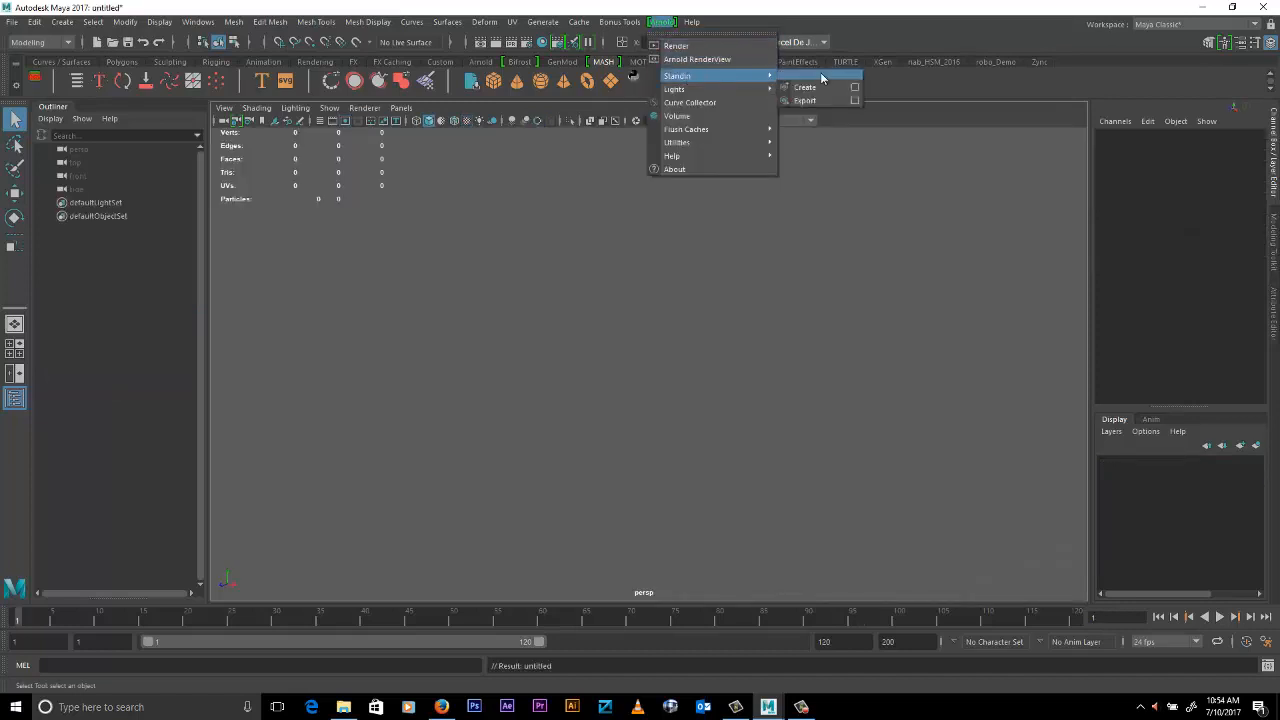
left_click(818, 74)
left_click(320, 121)
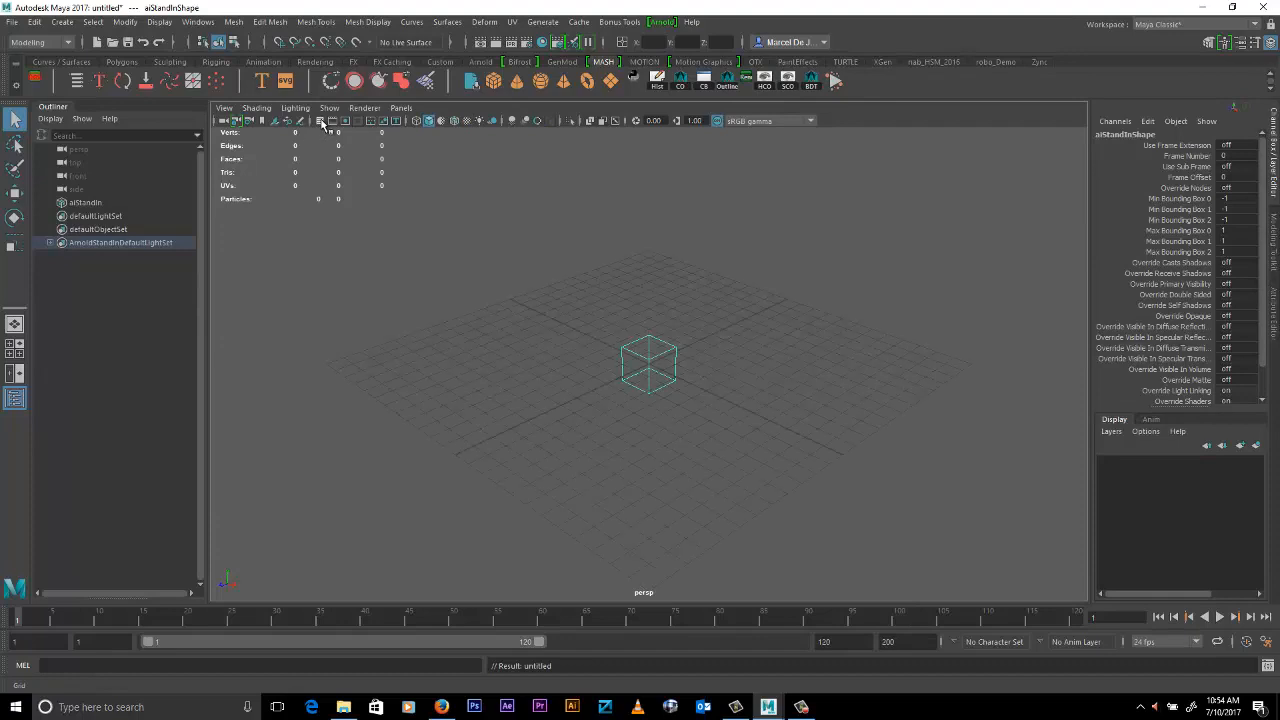
- Load DN_01_HighRes_Racer.ass from the DEMOS_ARNOLD folder as the stand-in's file path
key("ctrl+a")
left_click(1225, 226)
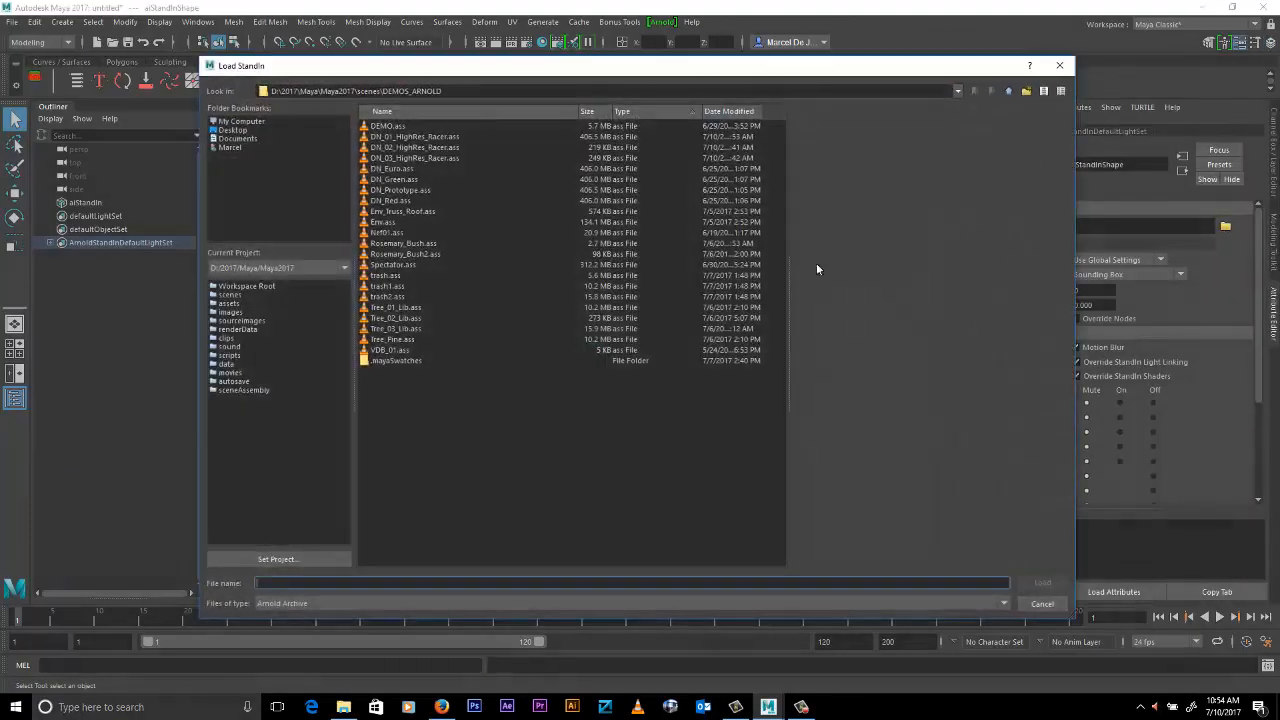
left_click(431, 137)
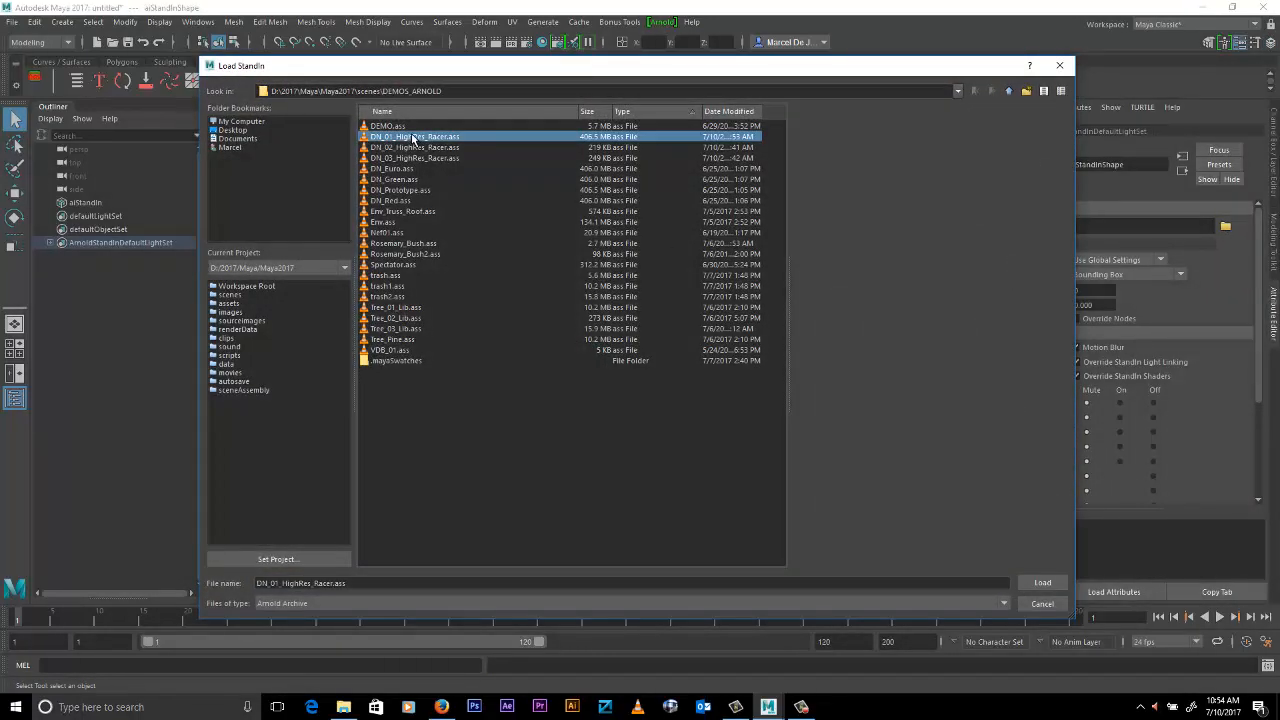
double_click(412, 139)
middle_click_drag(799, 407, 789, 375, "alt")
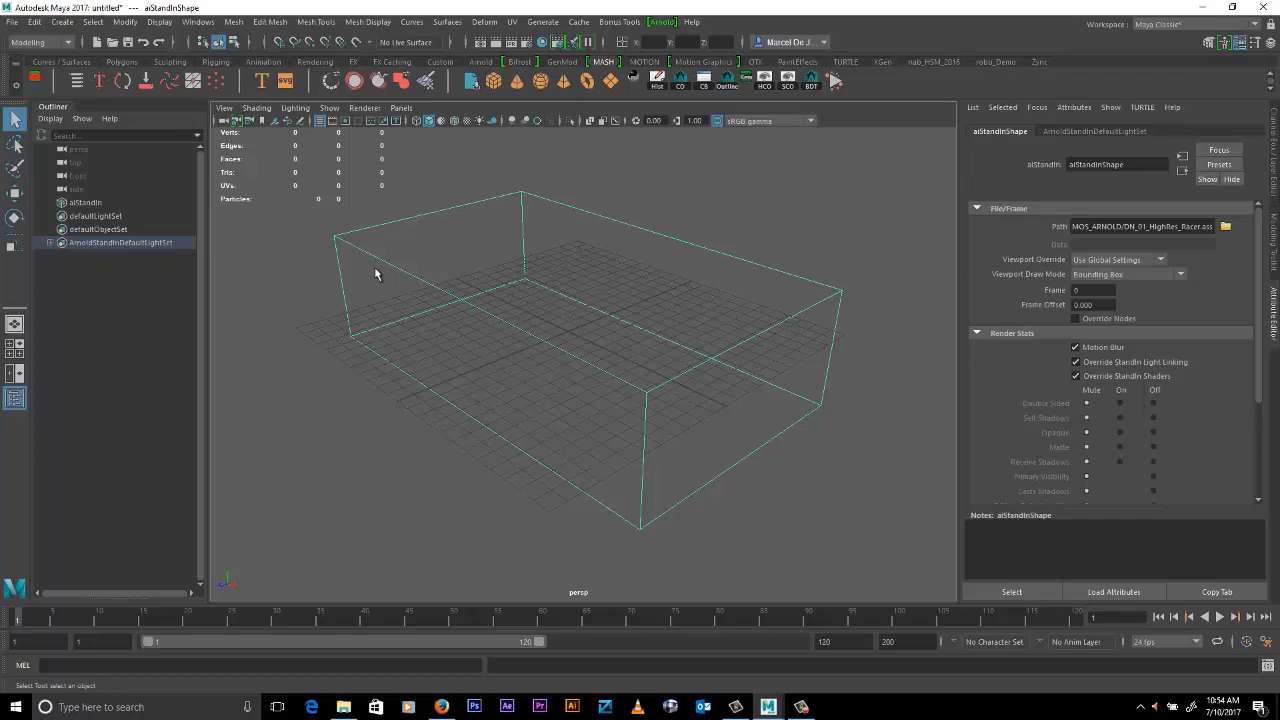
- Set the racer stand-in's Viewport Draw Mode to Shaded and inspect the model up close
left_click_drag(374, 271, 649, 464, "alt")
left_click(651, 460)
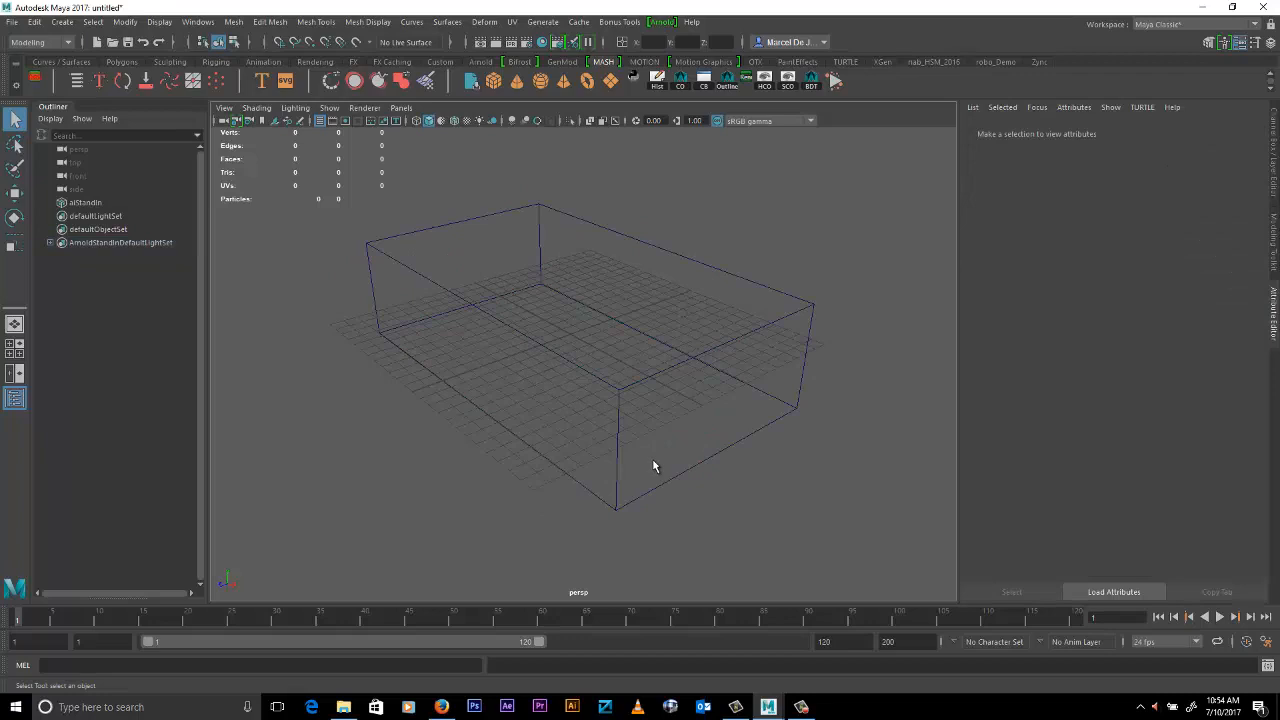
left_click(638, 335)
left_click(1131, 275)
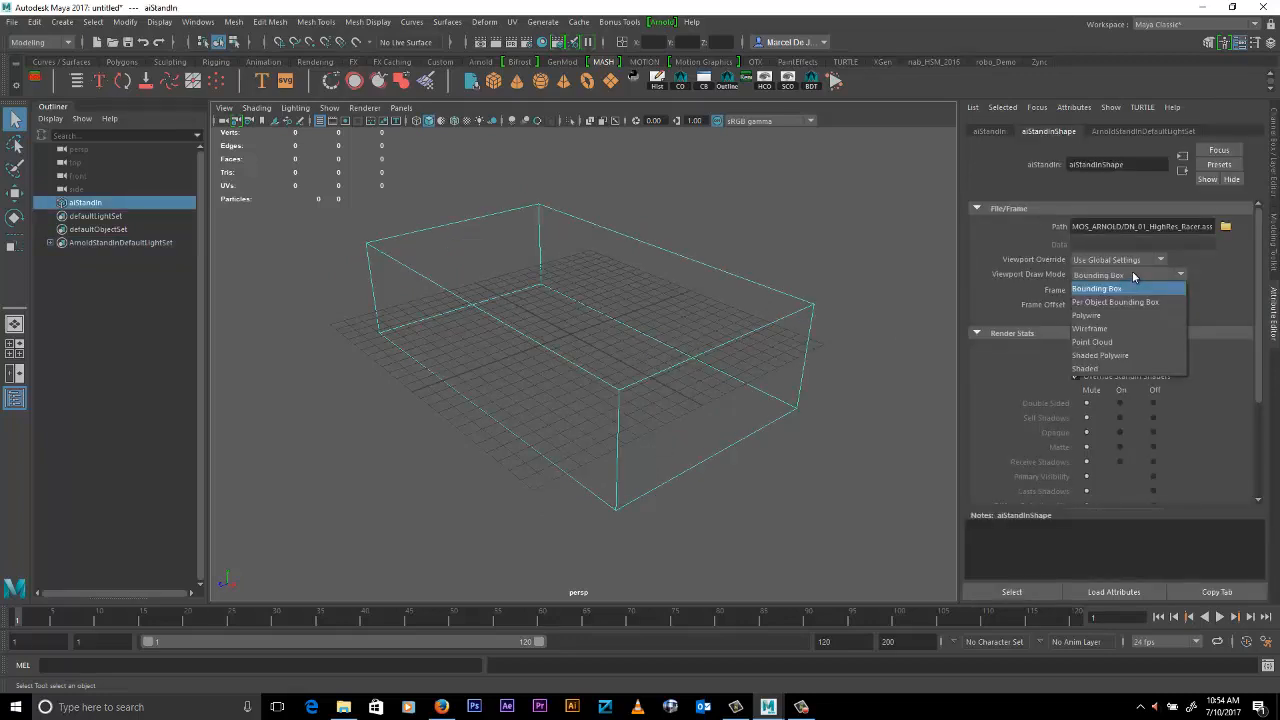
left_click(1088, 369)
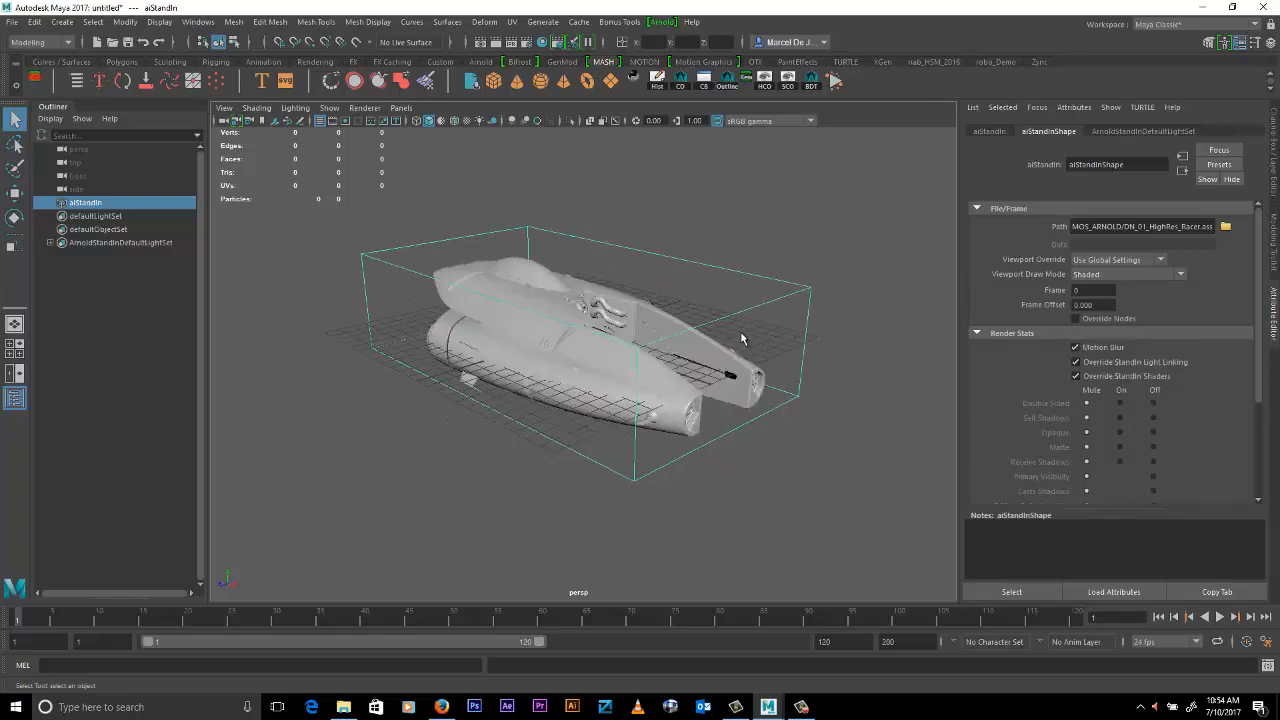
left_click_drag(531, 353, 645, 391, "alt")
scroll(738, 398, "up", 3)
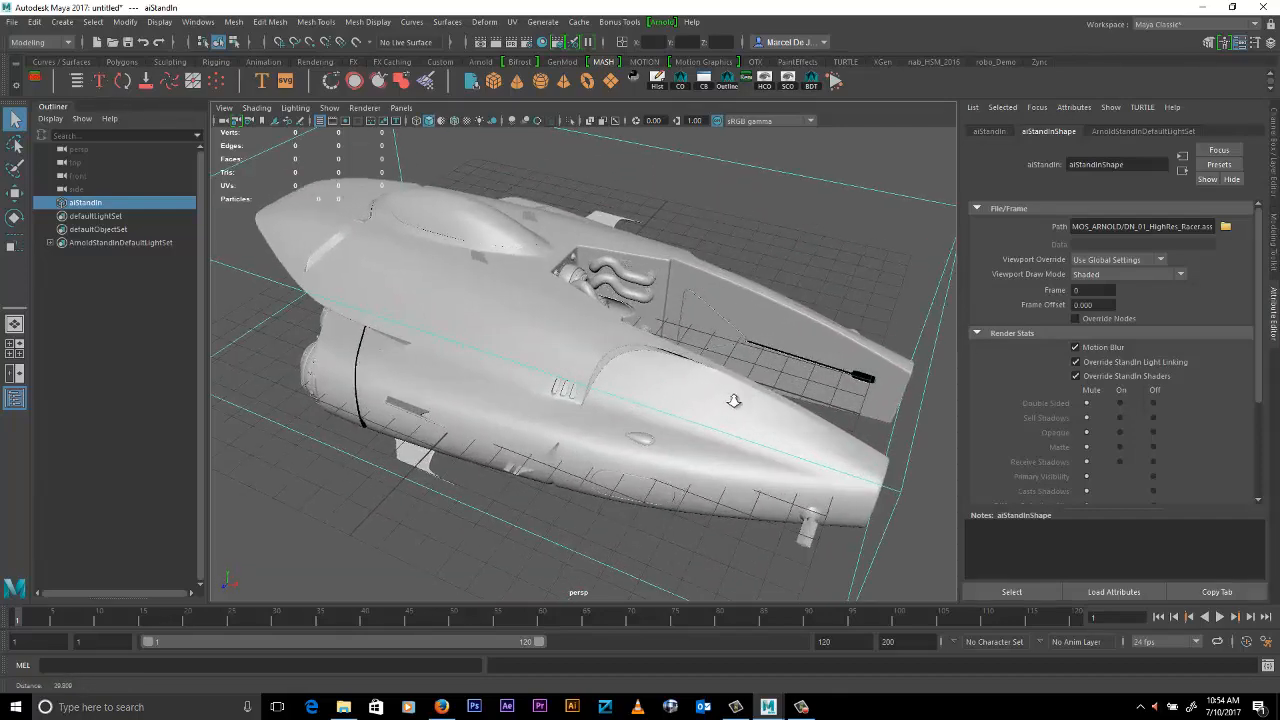
scroll(705, 392, "down", 3)
mouse_move(691, 406)
left_mouse_down("alt")
mouse_move(650, 400)
mouse_move(696, 410)
left_mouse_up("alt")
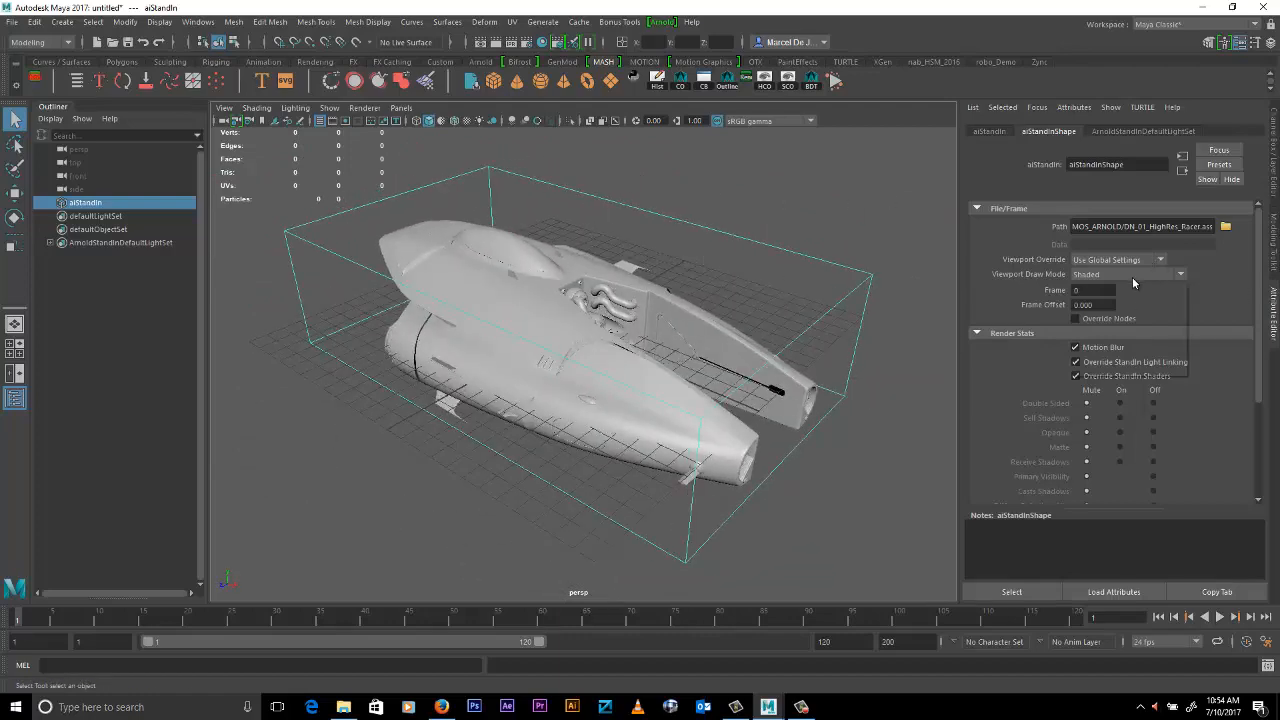
- Set the racer stand-in's Viewport Draw Mode to Shaded Polywire and turn on viewport anti-aliasing to inspect the wireframe
left_click(1120, 274)
left_click(1098, 355)
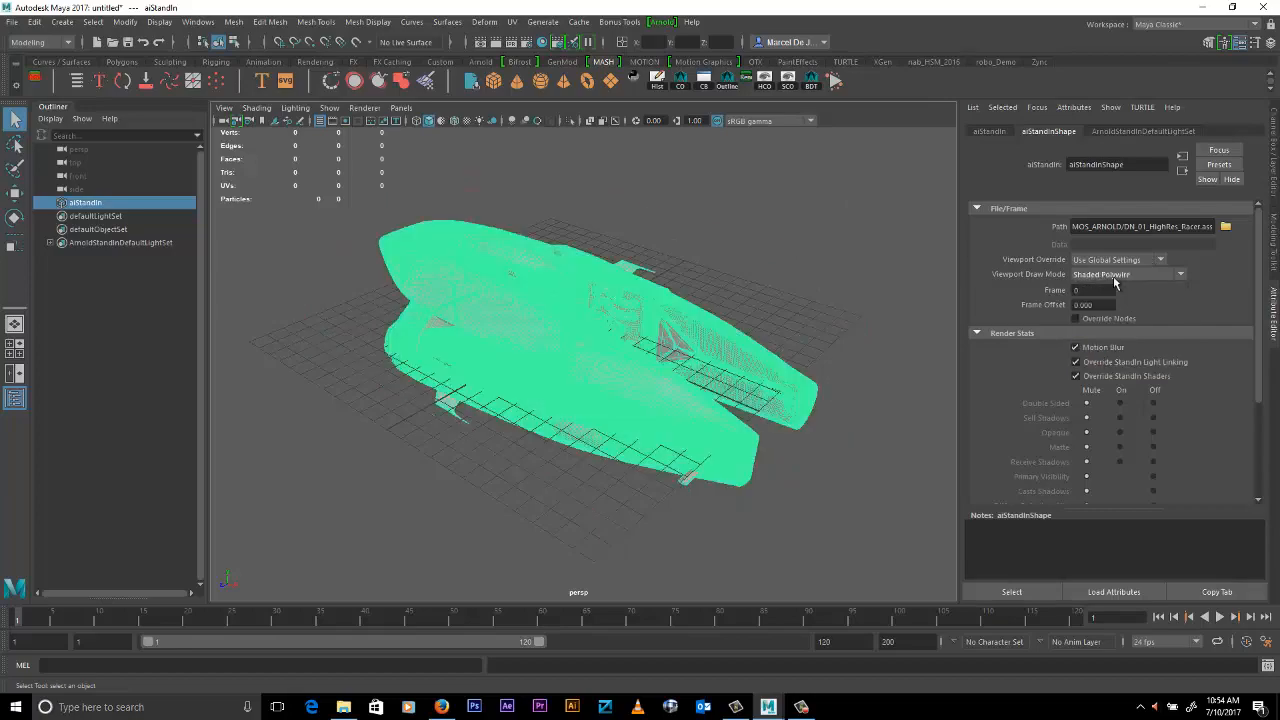
scroll(619, 344, "up", 3)
left_click(784, 208)
left_click_drag(610, 334, 552, 350, "alt")
left_click_drag(634, 463, 602, 455, "alt")
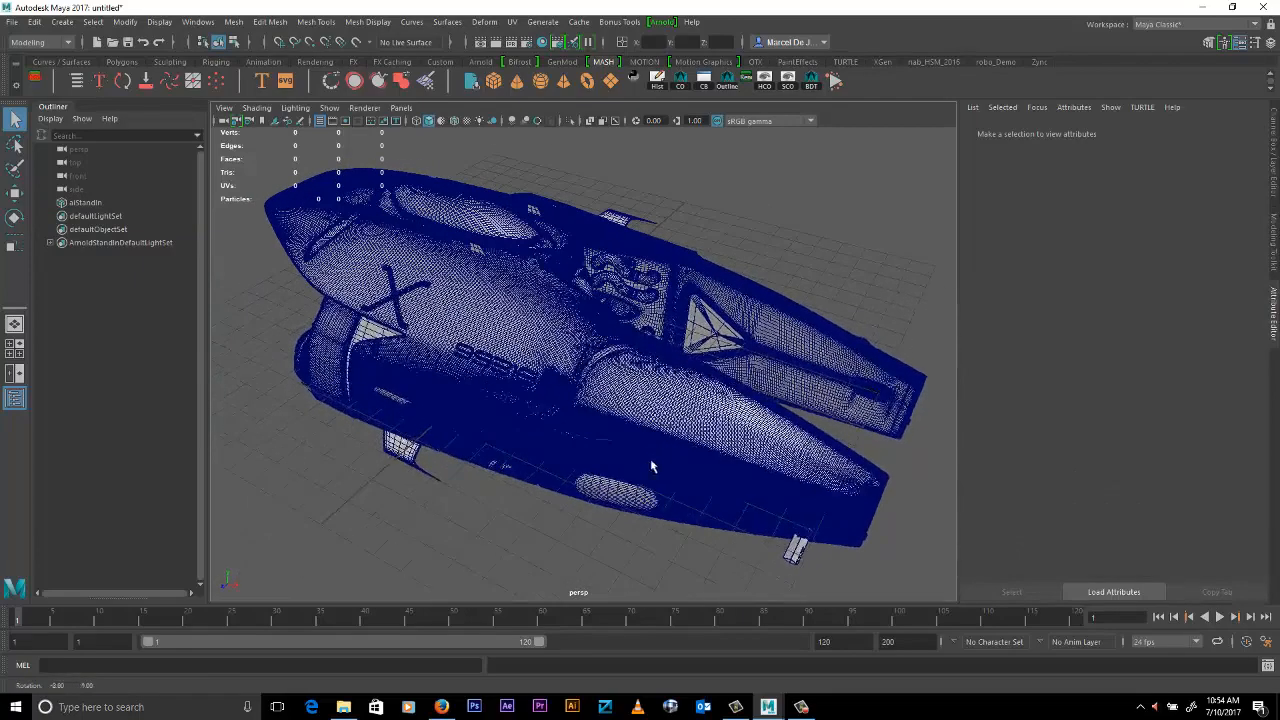
left_click(537, 121)
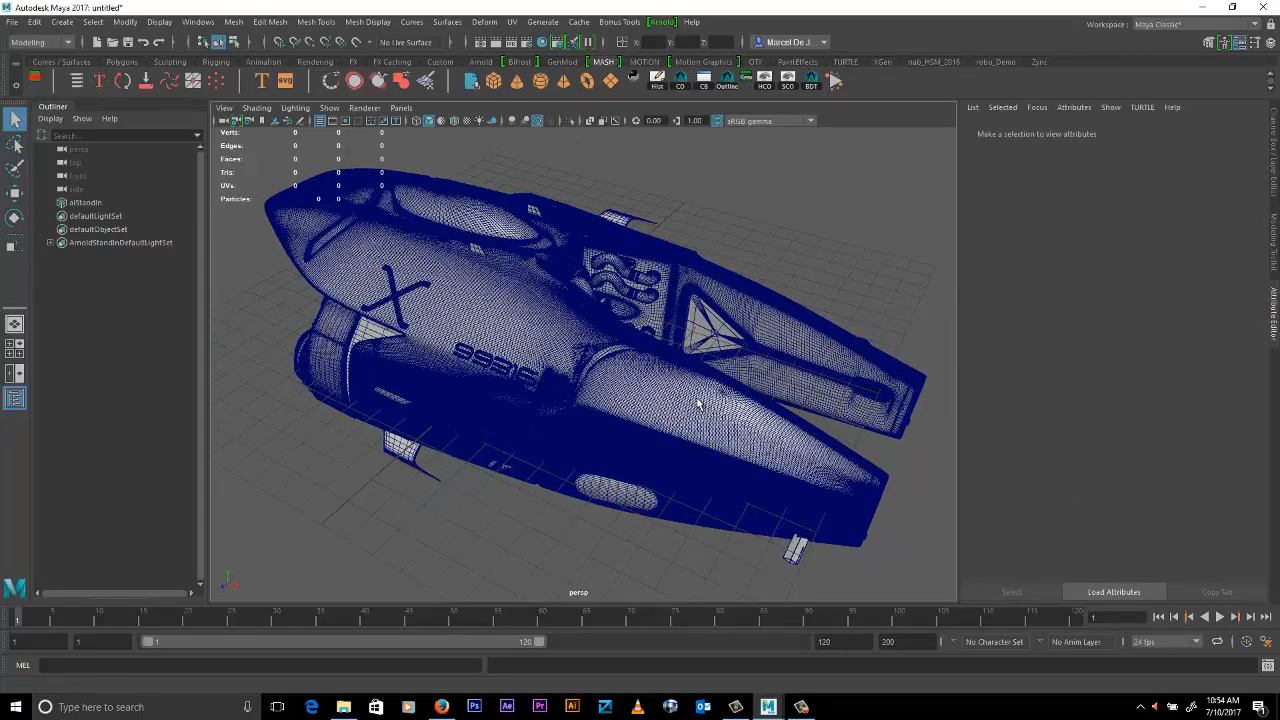
mouse_move(727, 402)
left_mouse_down("alt")
mouse_move(693, 408)
mouse_move(872, 348)
mouse_move(766, 371)
mouse_move(484, 318)
left_mouse_up("alt")
- Select the racer stand-in and set its Viewport Draw Mode to Point Cloud
left_click(484, 318)
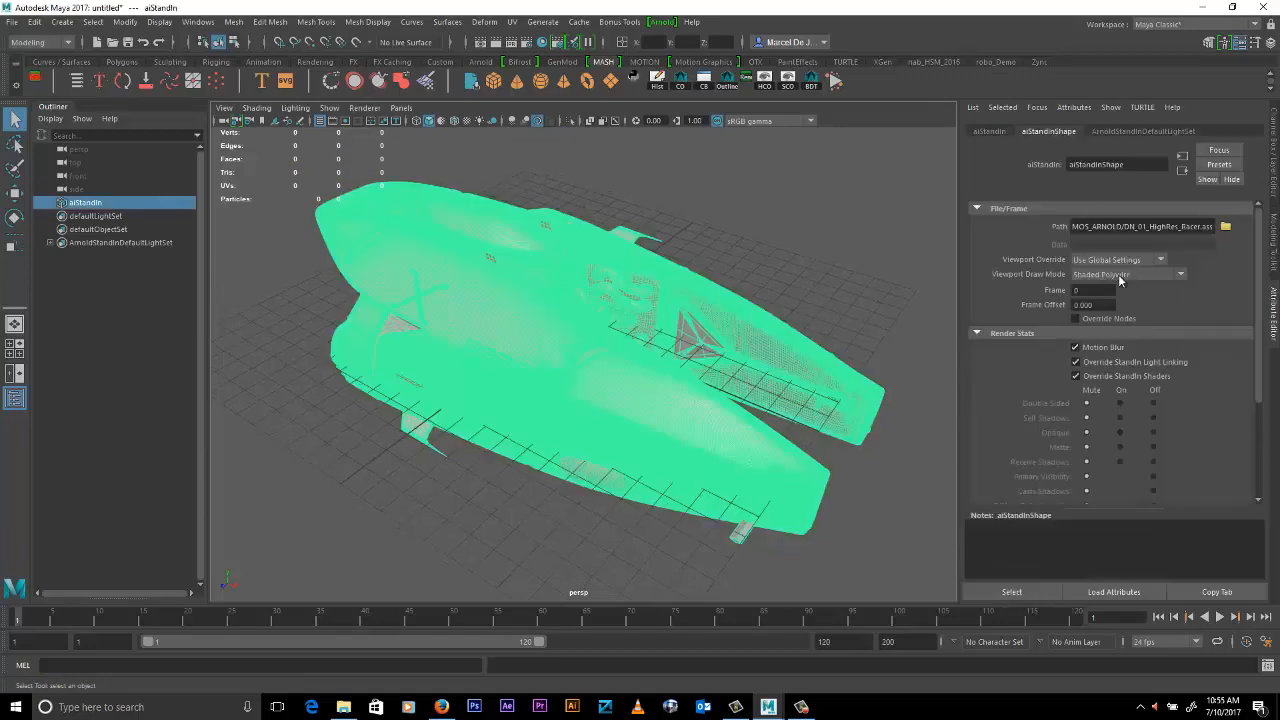
left_click(1125, 275)
left_click(1093, 342)
left_click(770, 296)
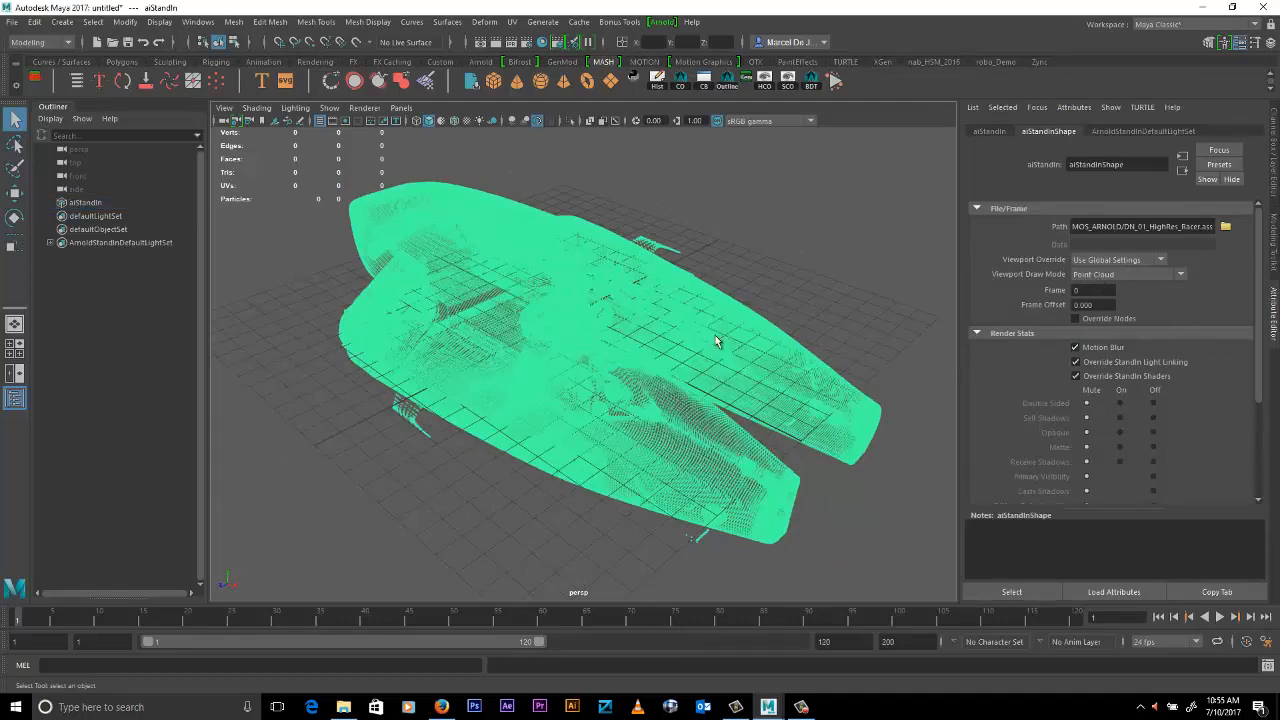
- Set the racer stand-in's Viewport Draw Mode to Bounding Box
left_click(829, 371)
left_click(1106, 275)
left_click(1106, 288)
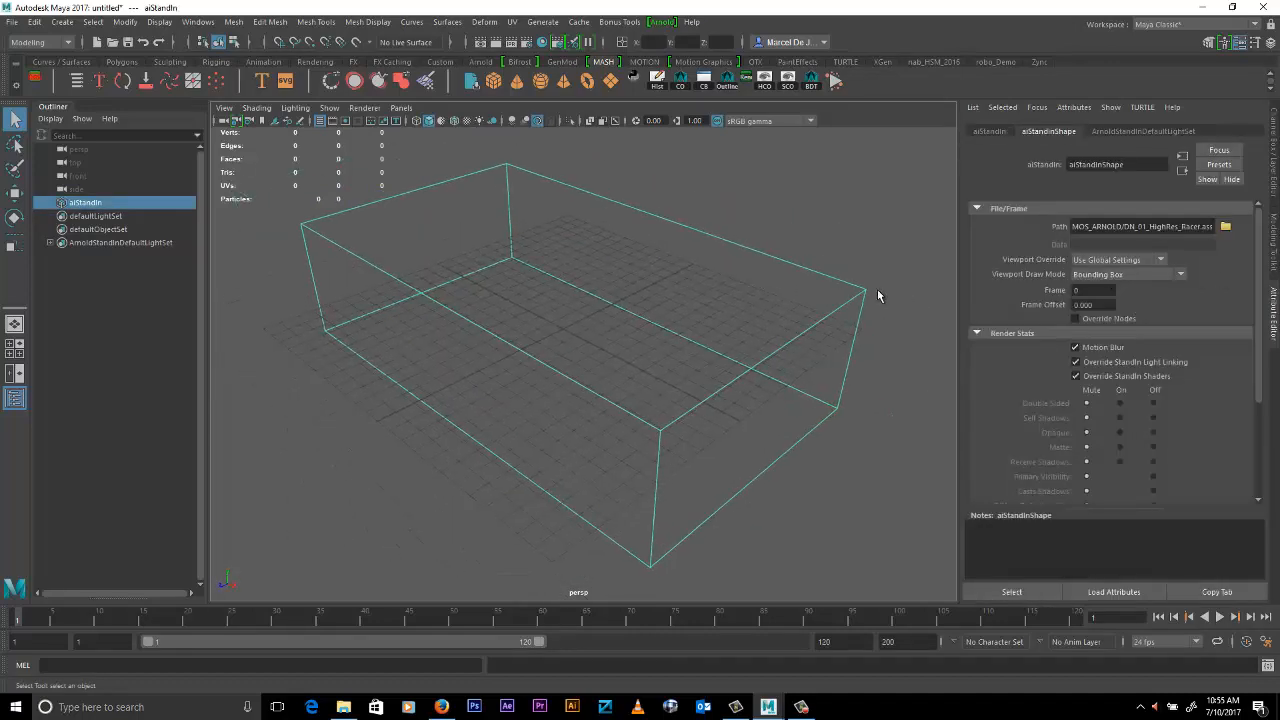
- Add an Arnold Physical Sky light to the stand-in scene
left_click(662, 21)
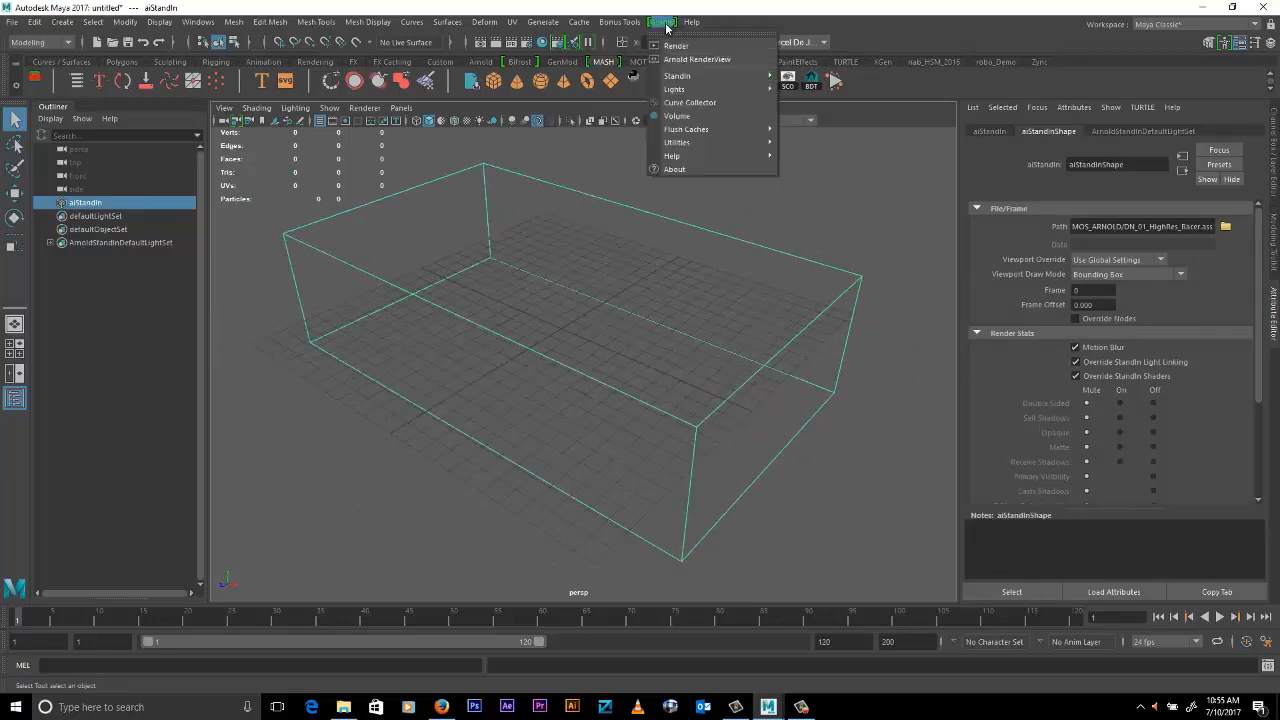
mouse_move(676, 90)
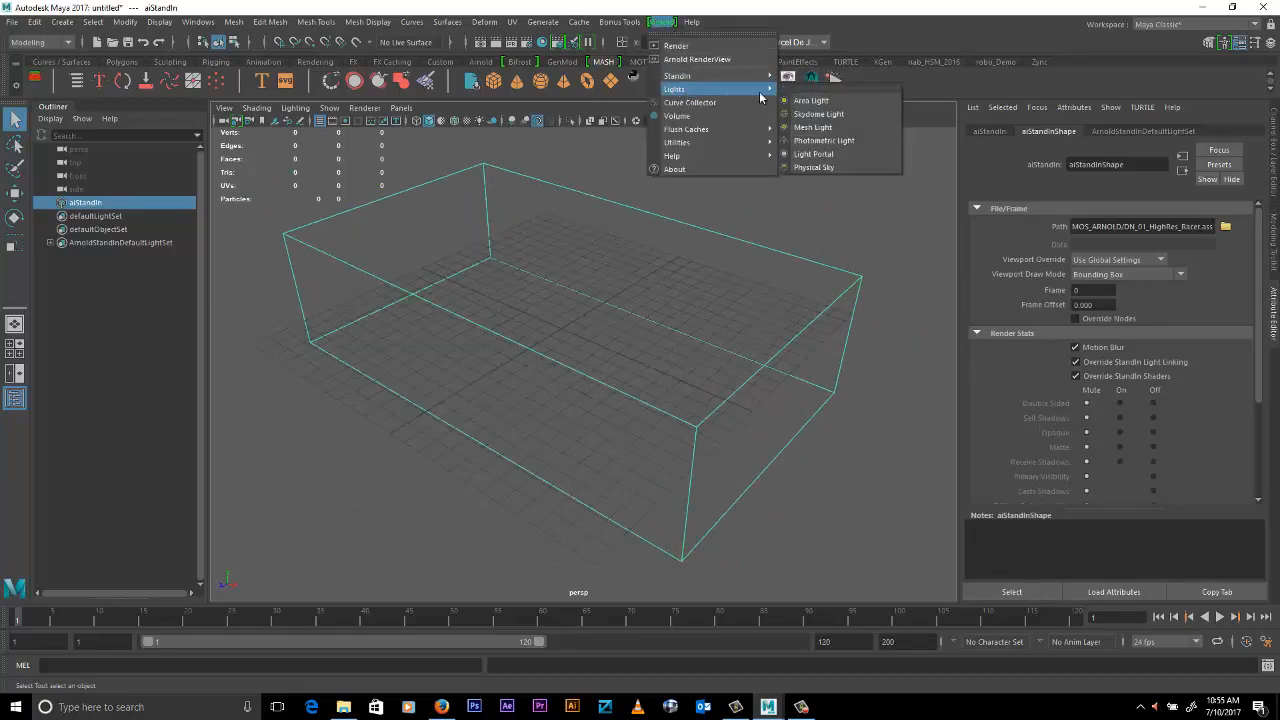
left_click(825, 170)
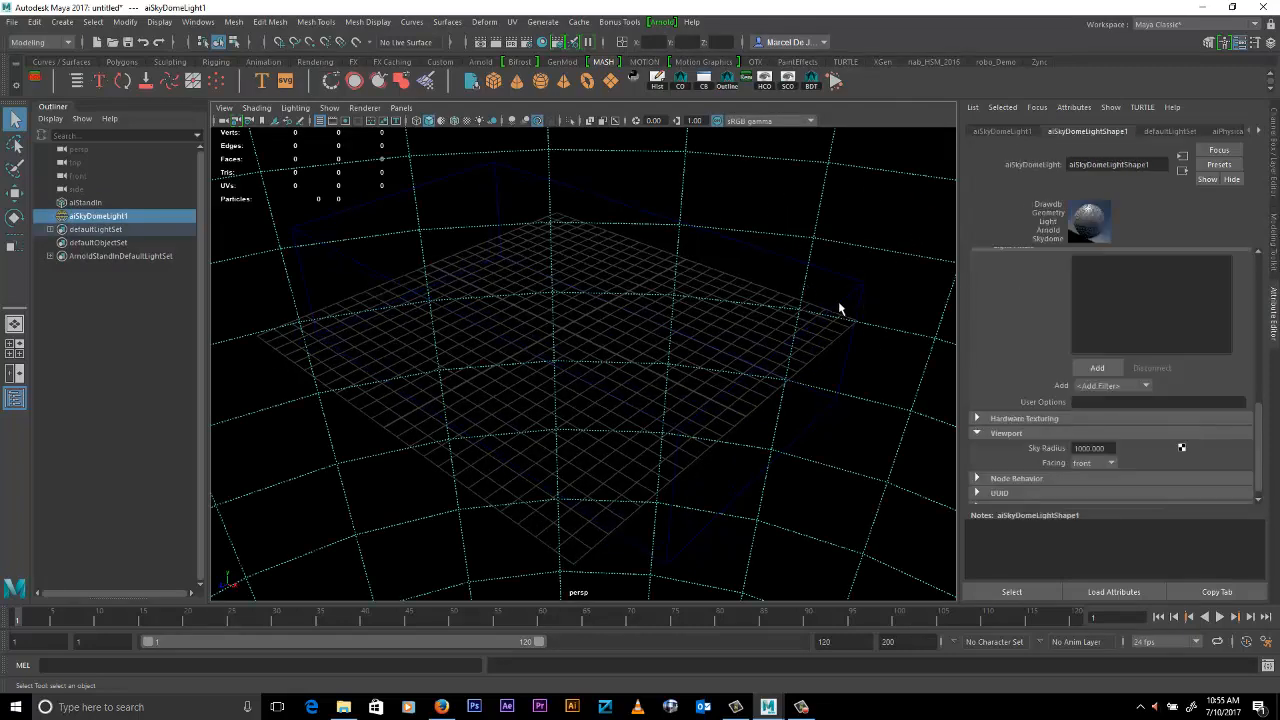
right_click_drag(817, 313, 812, 300, "alt")
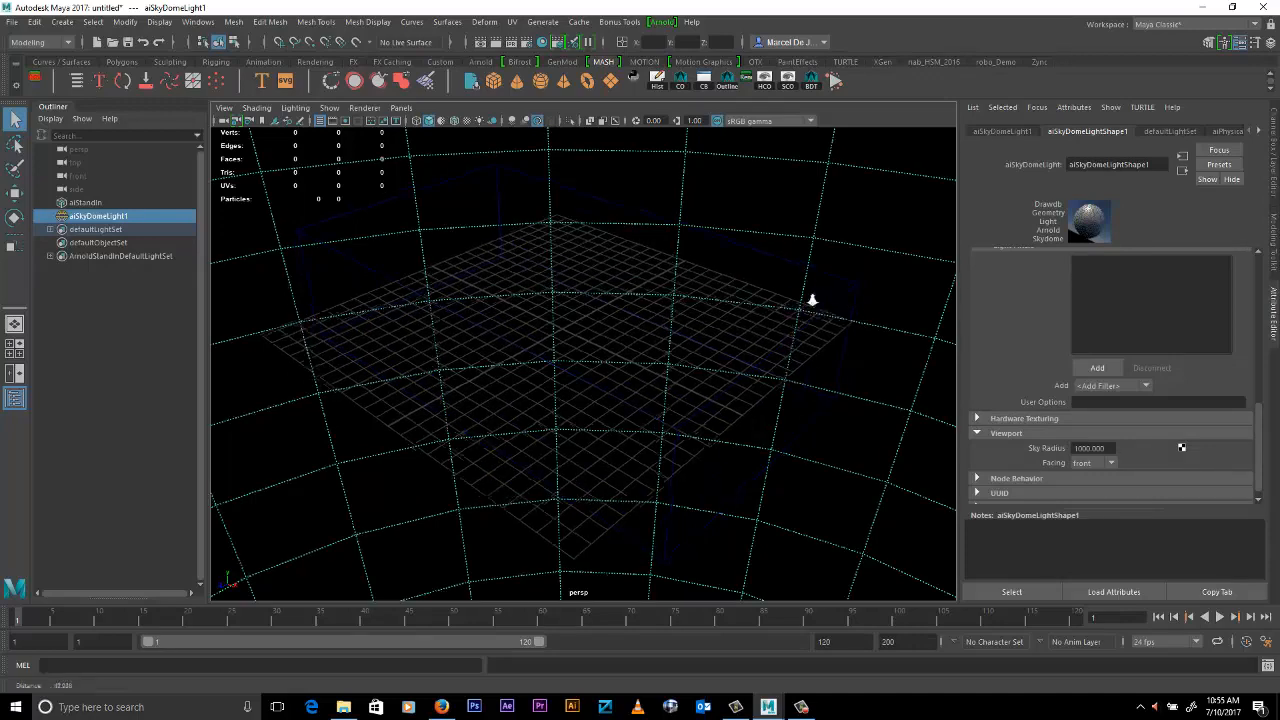
left_click_drag(812, 300, 689, 286, "alt")
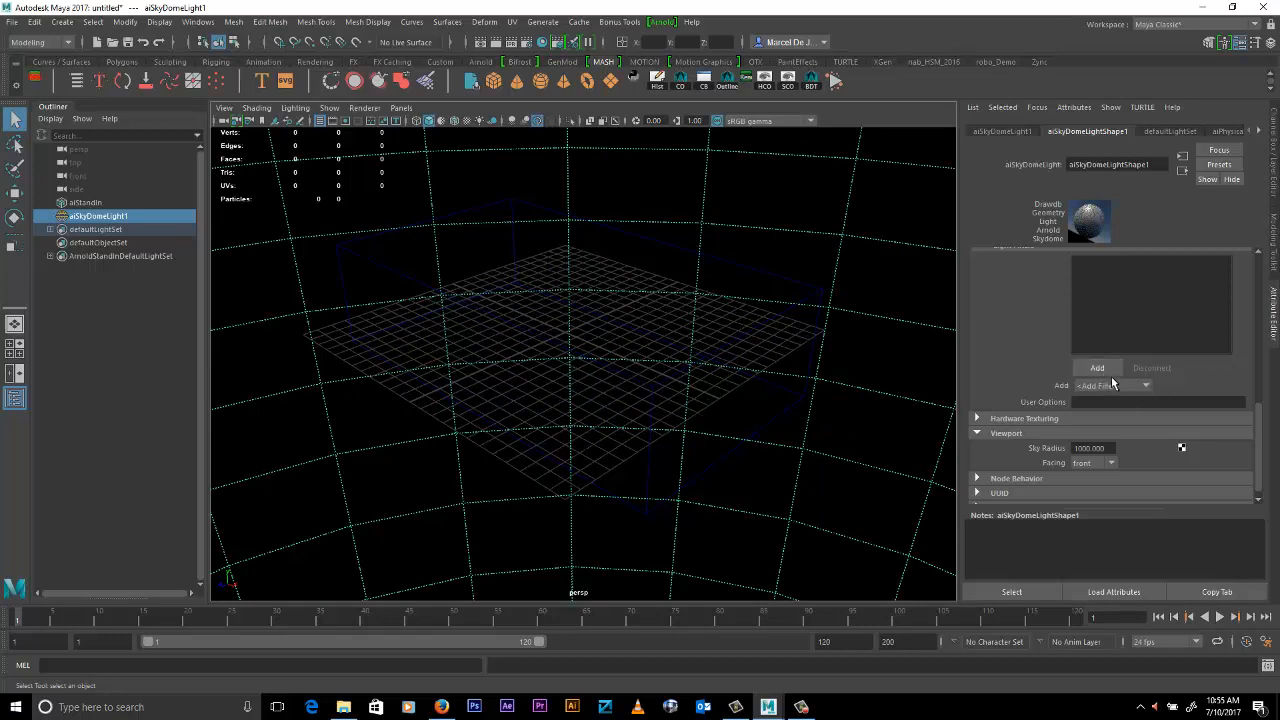
left_click(664, 24)
mouse_move(710, 89)
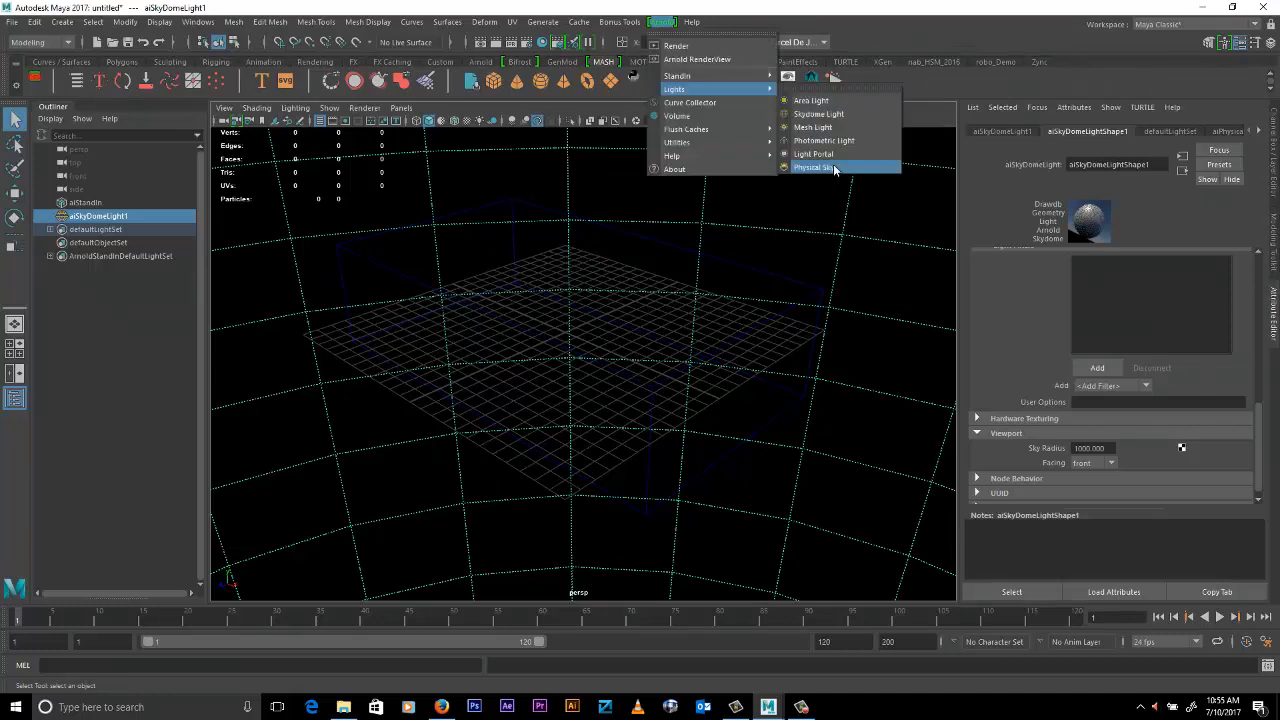
left_click(834, 170)
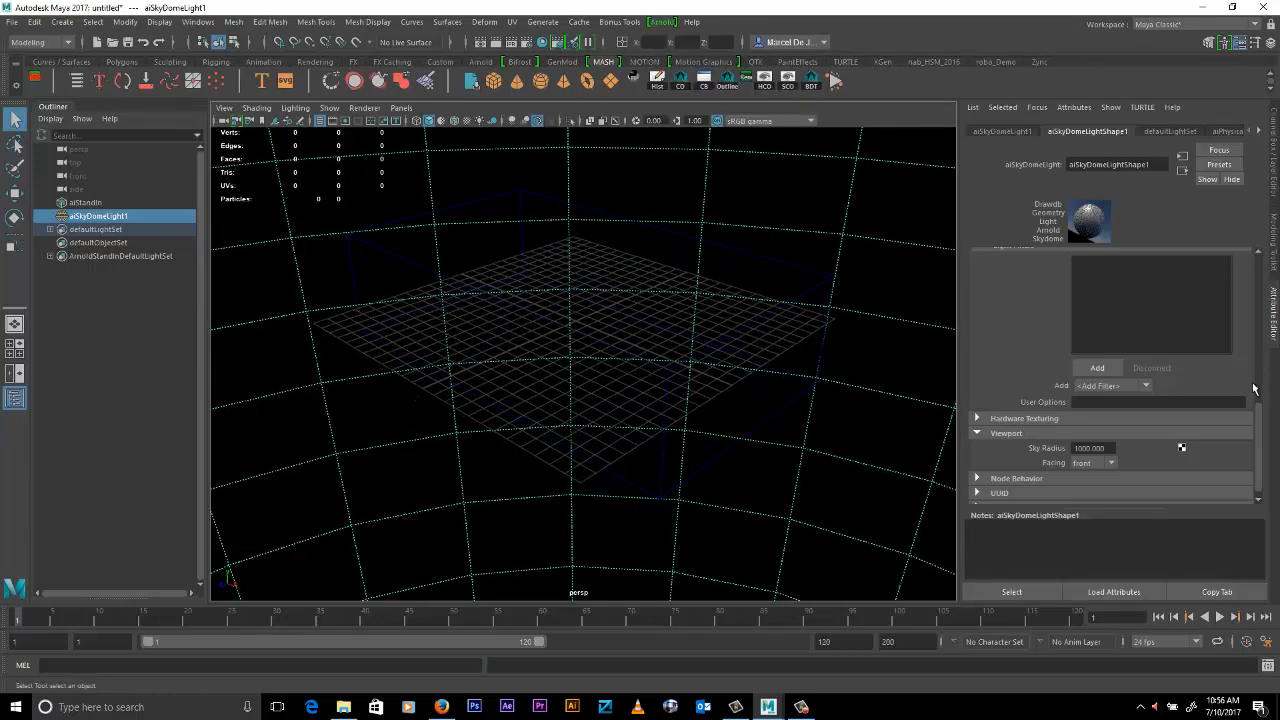
- Set the sky dome light's viewport Sky Radius to 0
scroll(1262, 424, "down", 1)
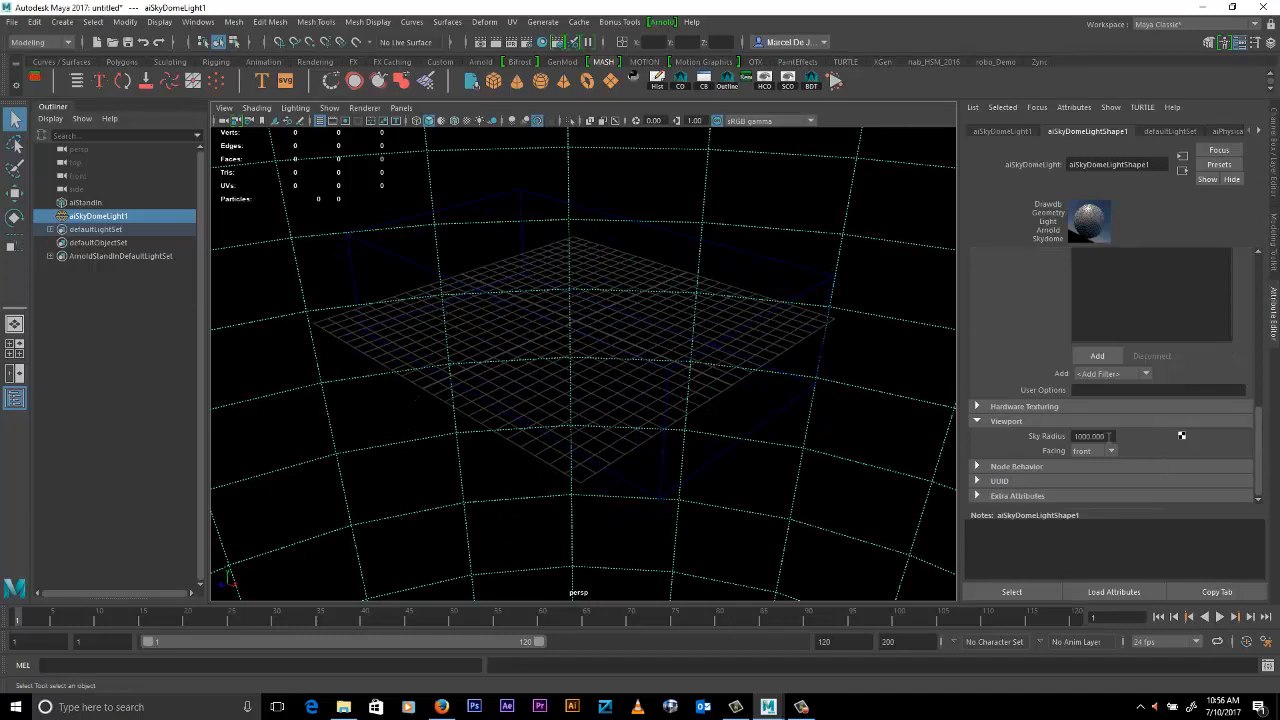
left_click_drag(1109, 436, 1072, 436)
type("0")
key("Return")
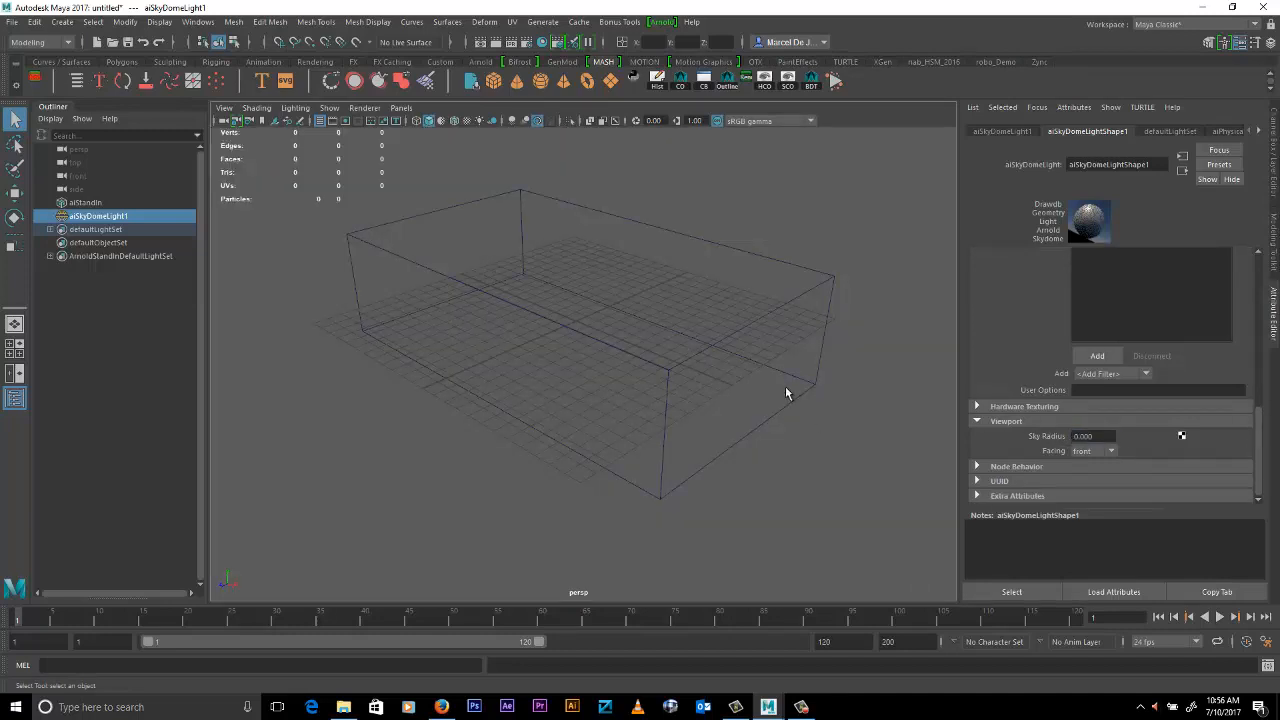
- Select the stand-in, render the view with Arnold, and close the render window after checking the racer
left_click(771, 347)
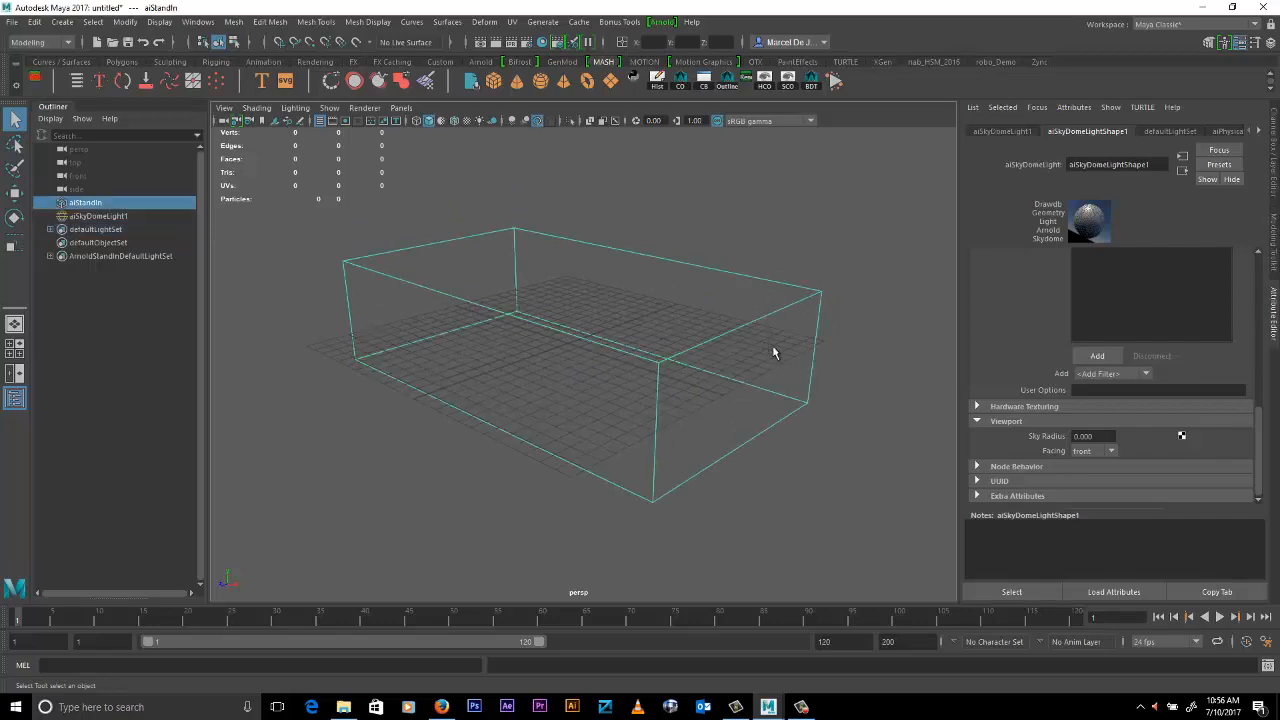
left_click_drag(840, 397, 537, 394, "alt")
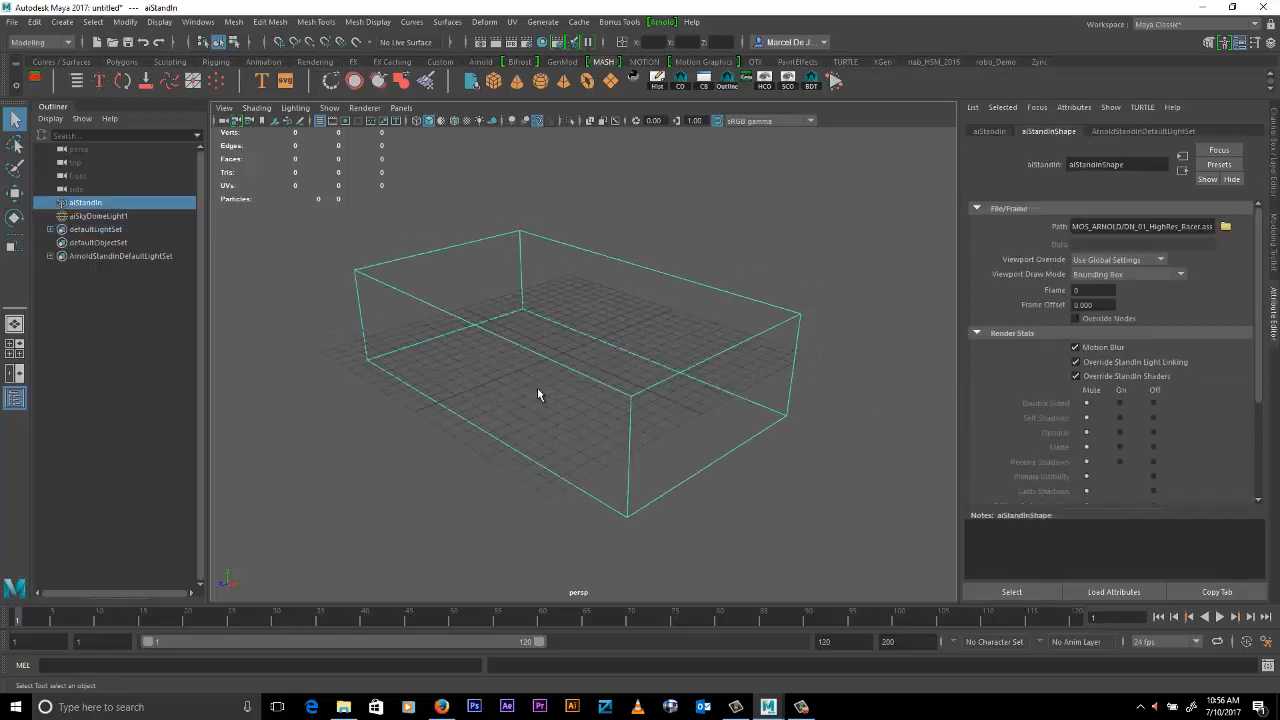
left_click(663, 22)
left_click(676, 47)
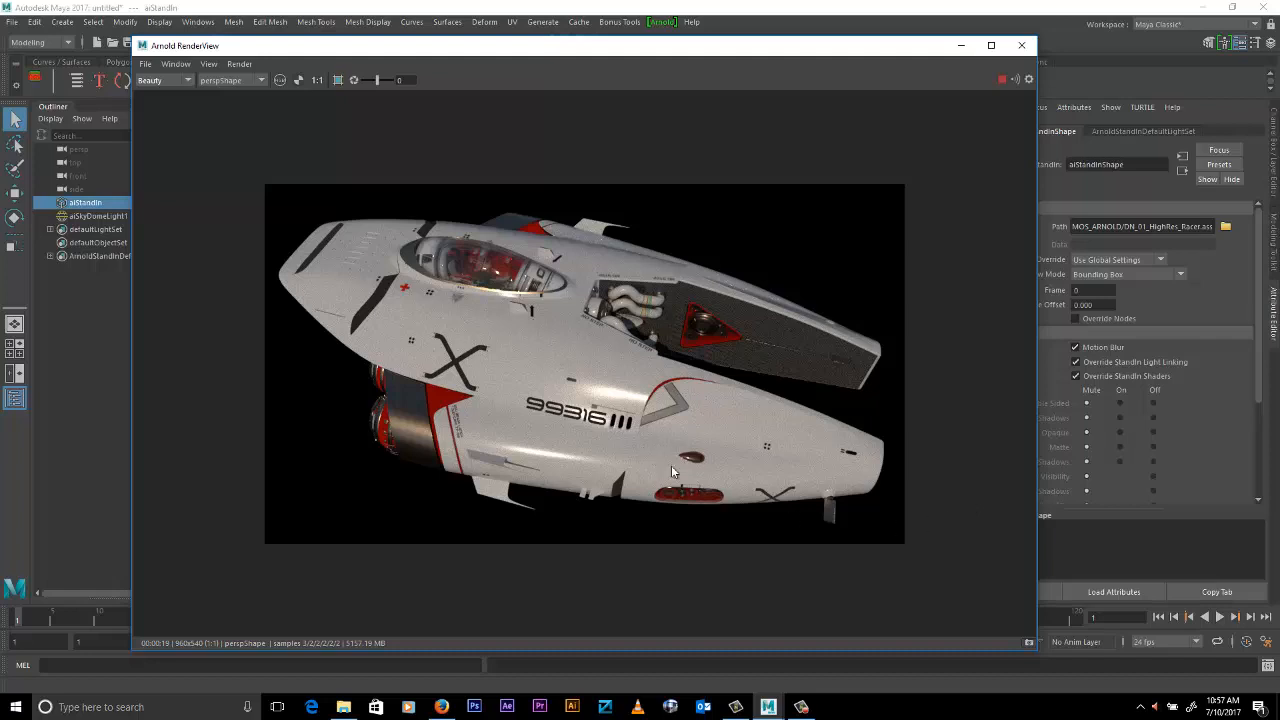
left_click(1022, 46)
- Duplicate the stand-in and move the copy about 16 units along negative Z, beside the original
left_click_drag(583, 437, 703, 516, "alt")
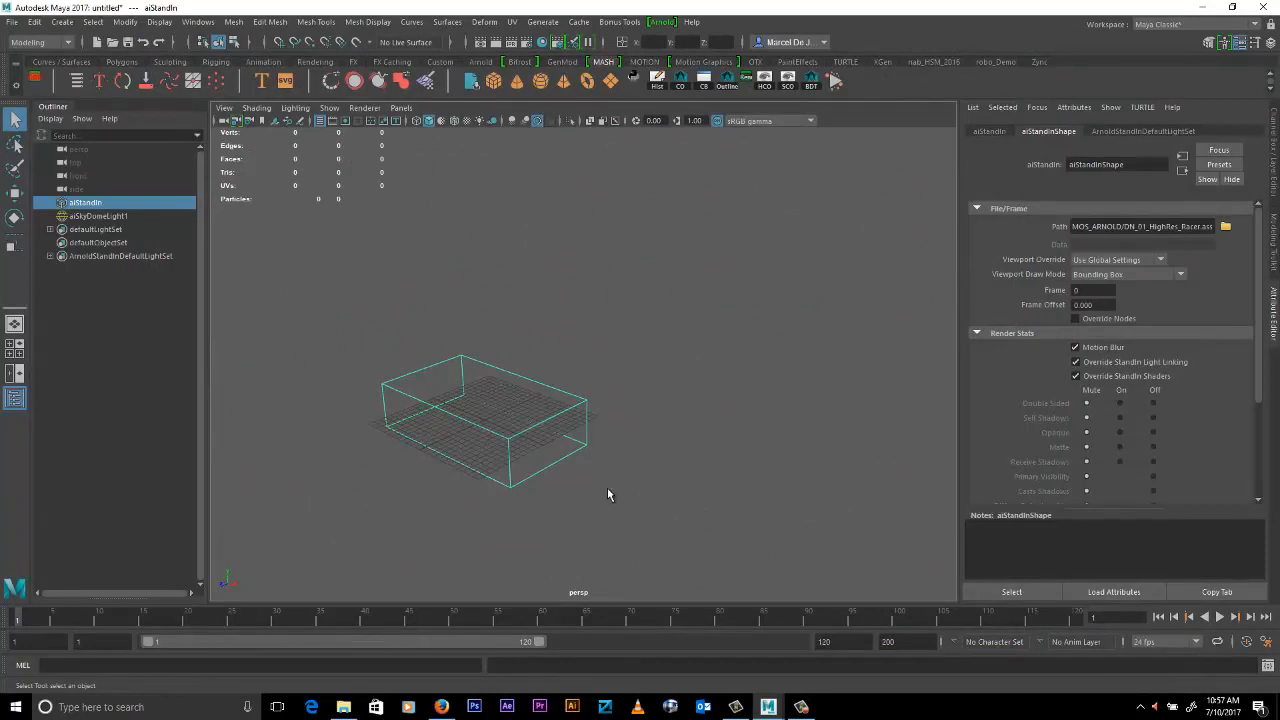
key("ctrl+d")
key("w")
left_click_drag(606, 489, 588, 501, "alt")
middle_click_drag(616, 490, 638, 427, "alt")
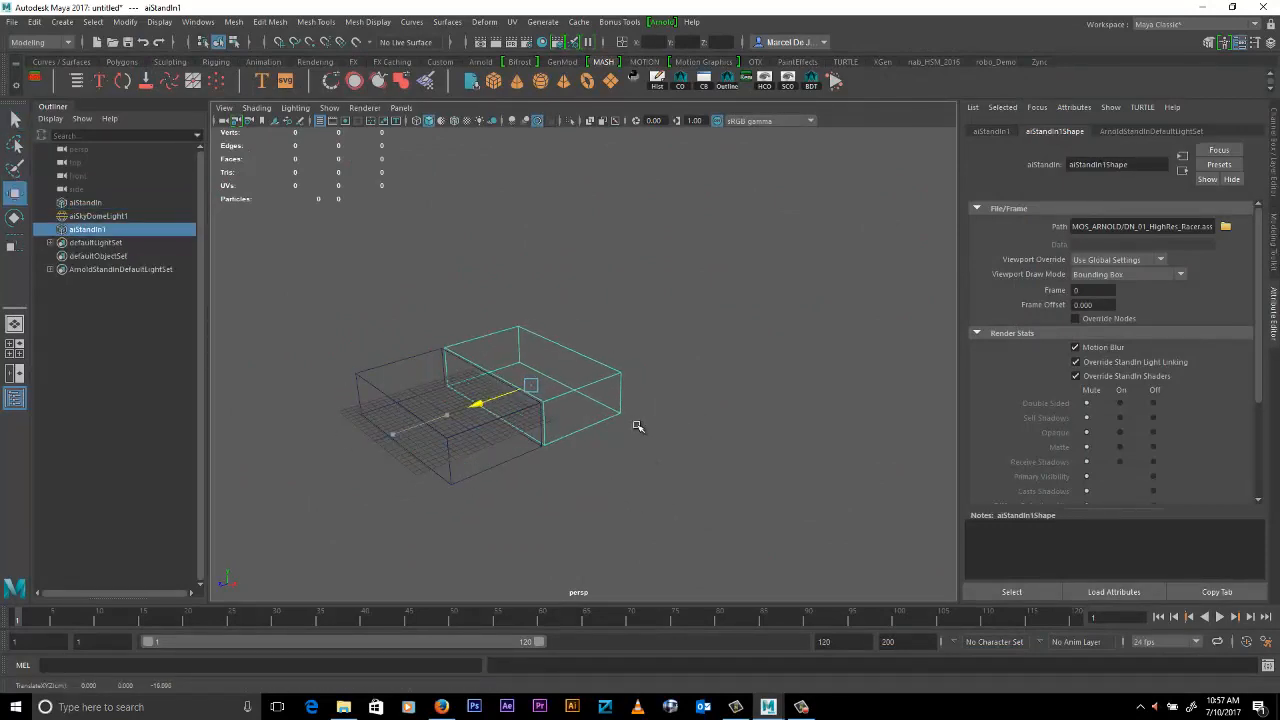
- Repeat the offset duplication along Z to build a row of ten stand-ins
key("shift+d")
key("shift+d")
key("shift+d")
key("shift+d")
key("shift+d")
key("shift+d")
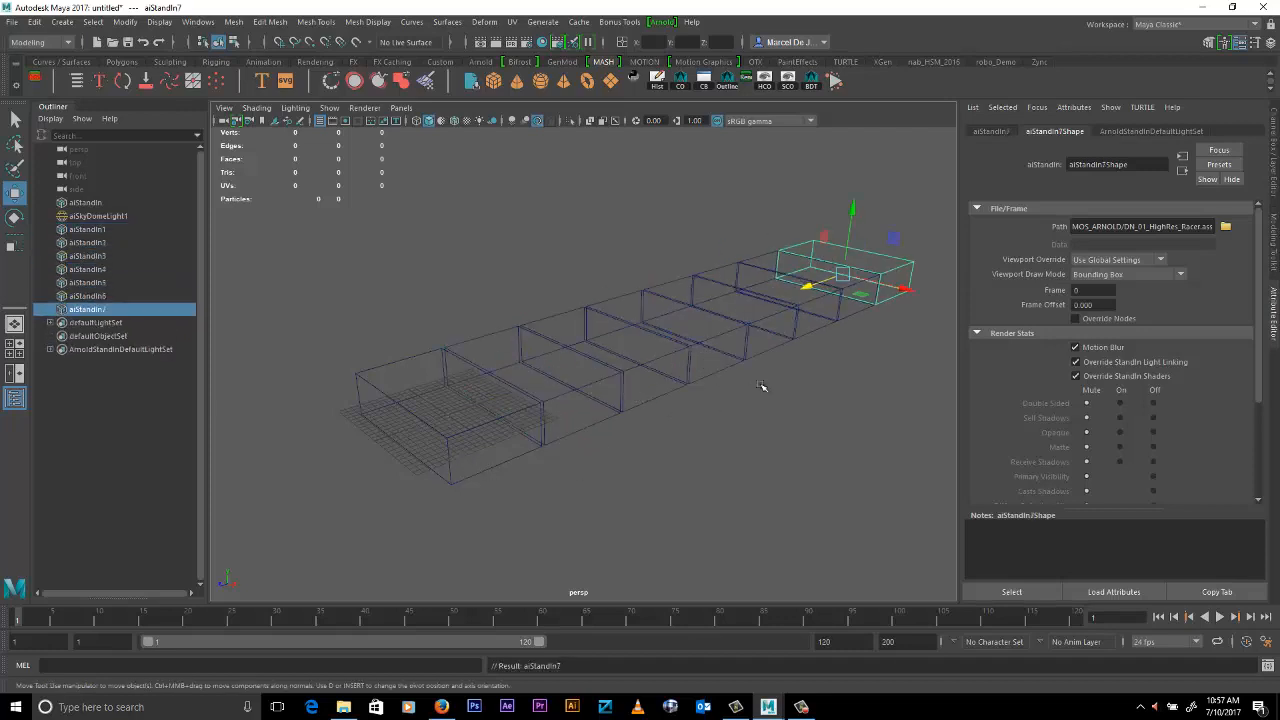
key("shift+d")
middle_click_drag(808, 389, 731, 437, "alt")
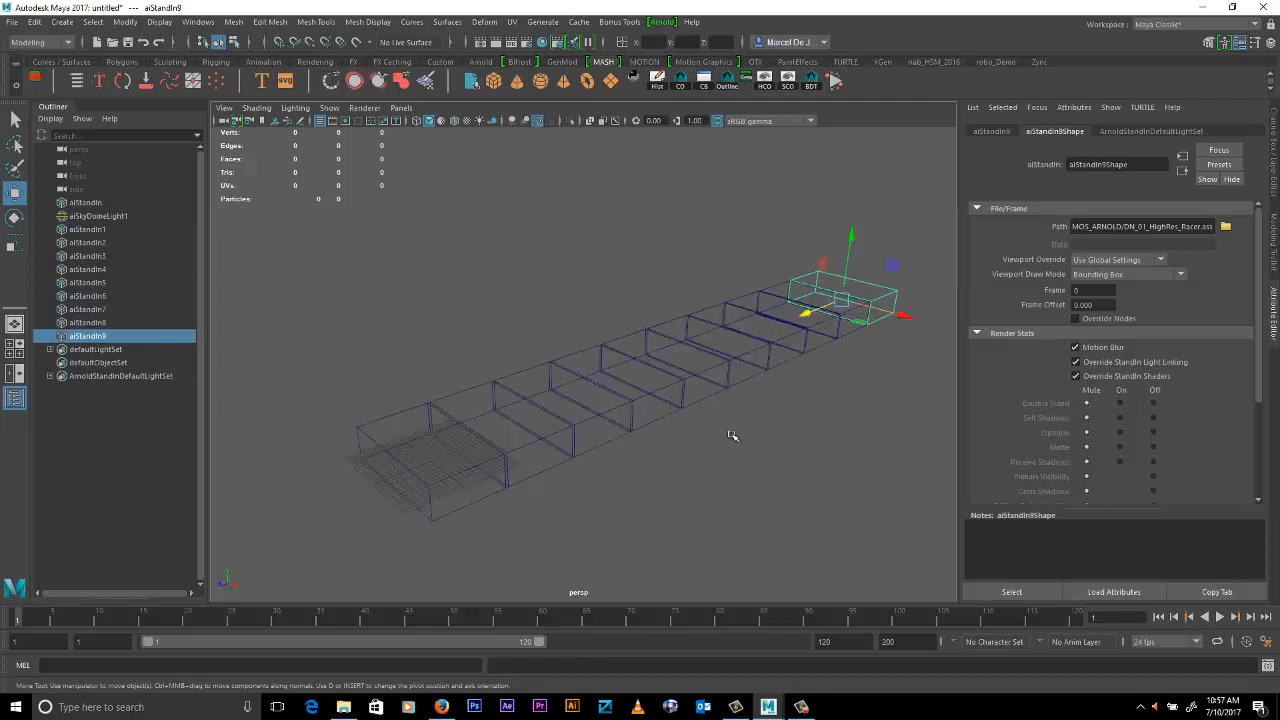
right_click_drag(731, 437, 698, 436, "alt")
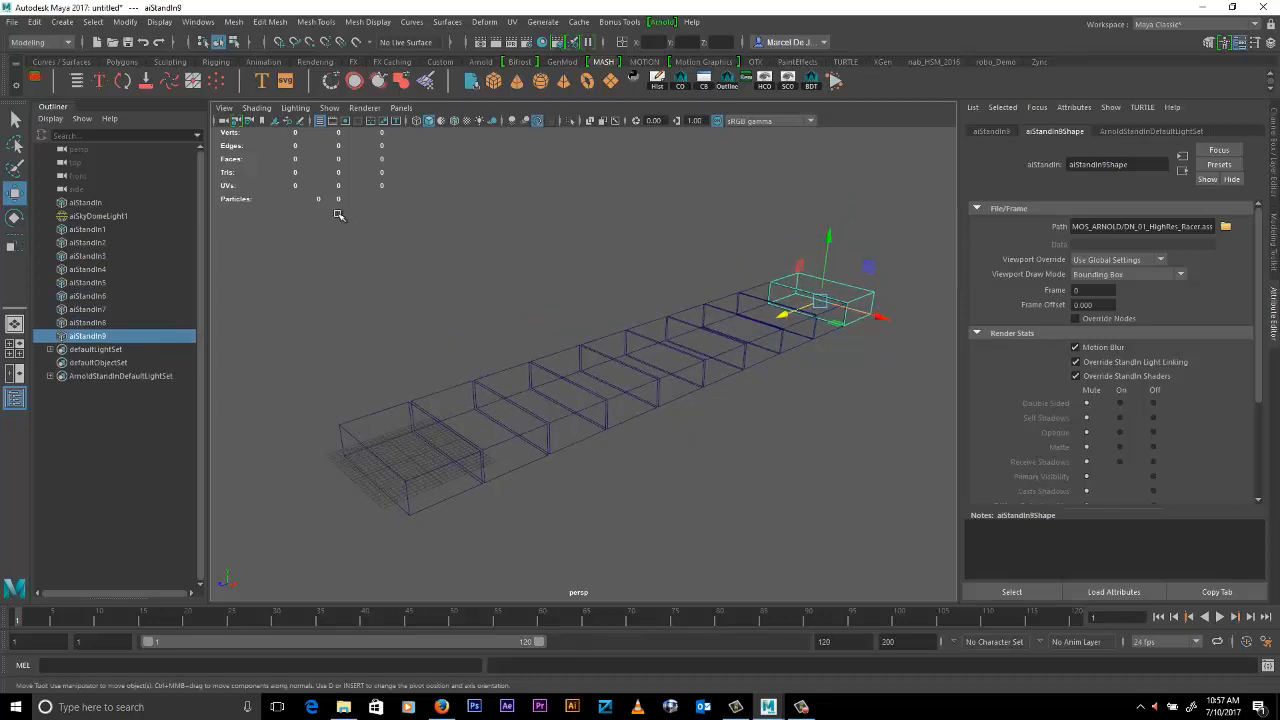
- Select the whole row of stand-ins and duplicate it upward repeatedly to build a wall ten rows high
left_click_drag(304, 234, 737, 411)
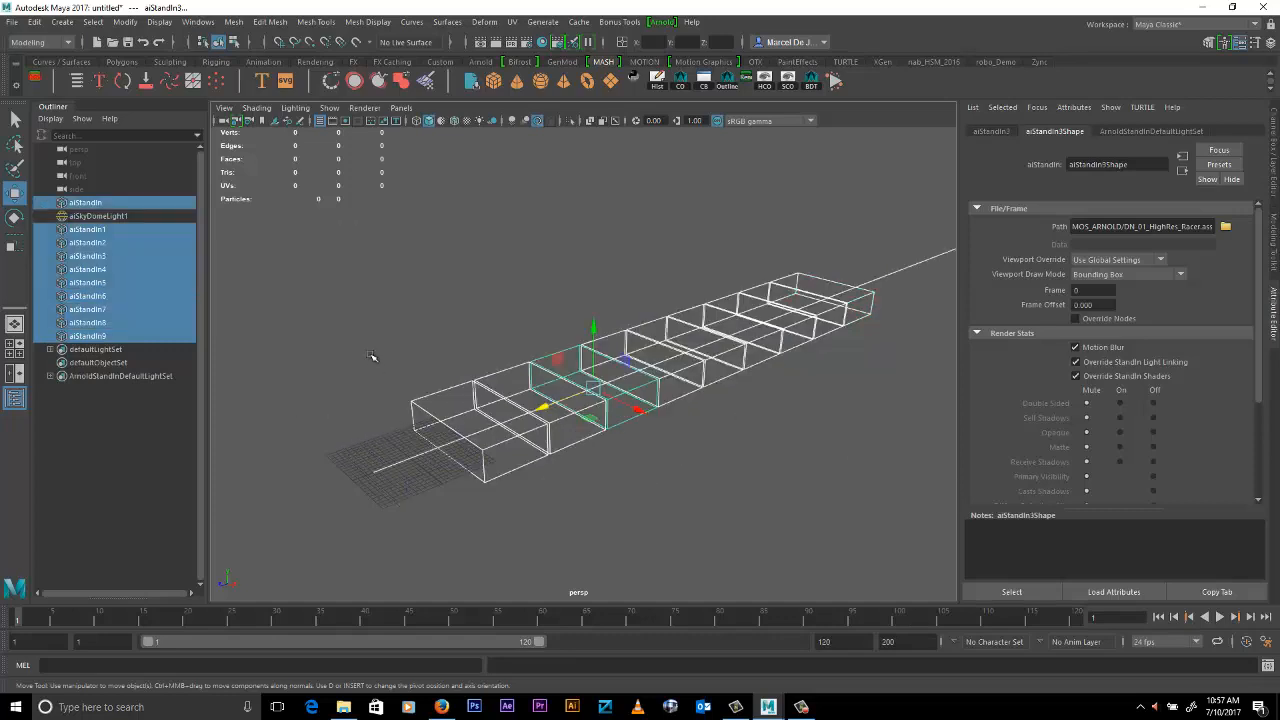
key("shift+d")
key("shift+d")
key("shift+d")
key("shift+d")
key("shift+d")
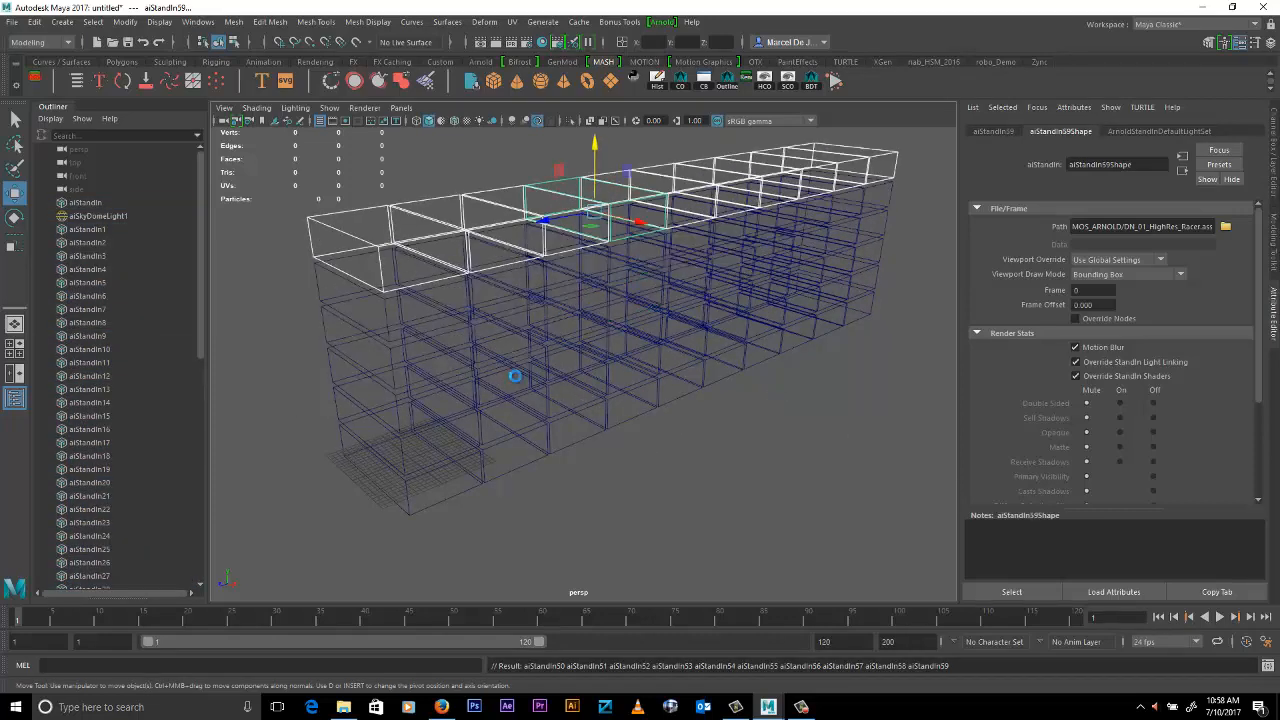
key("shift+d")
key("shift+d")
key("shift+d")
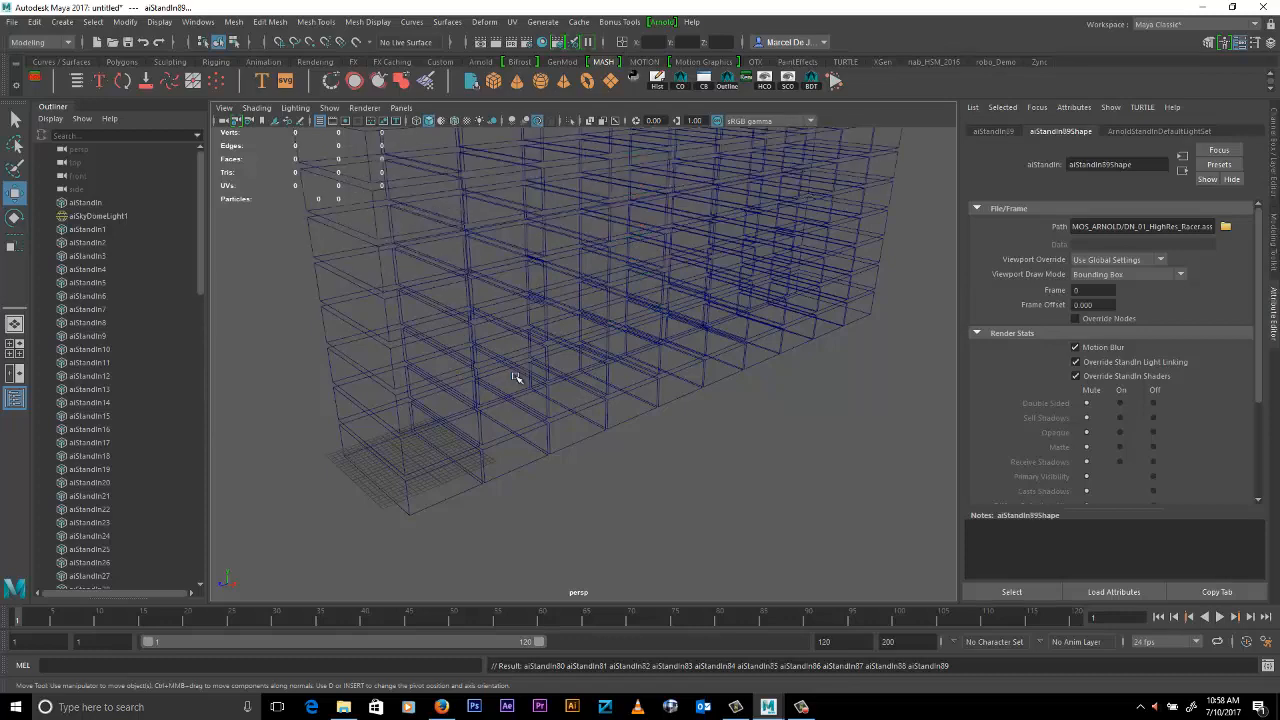
- Select the entire wall of stand-ins, duplicate it, and move the copy along X beside the original wall
scroll(800, 370, "down", 5)
left_click_drag(770, 390, 700, 349, "alt")
left_click_drag(374, 183, 940, 668)
left_click_drag(760, 400, 792, 407, "alt")
key("ctrl+d")
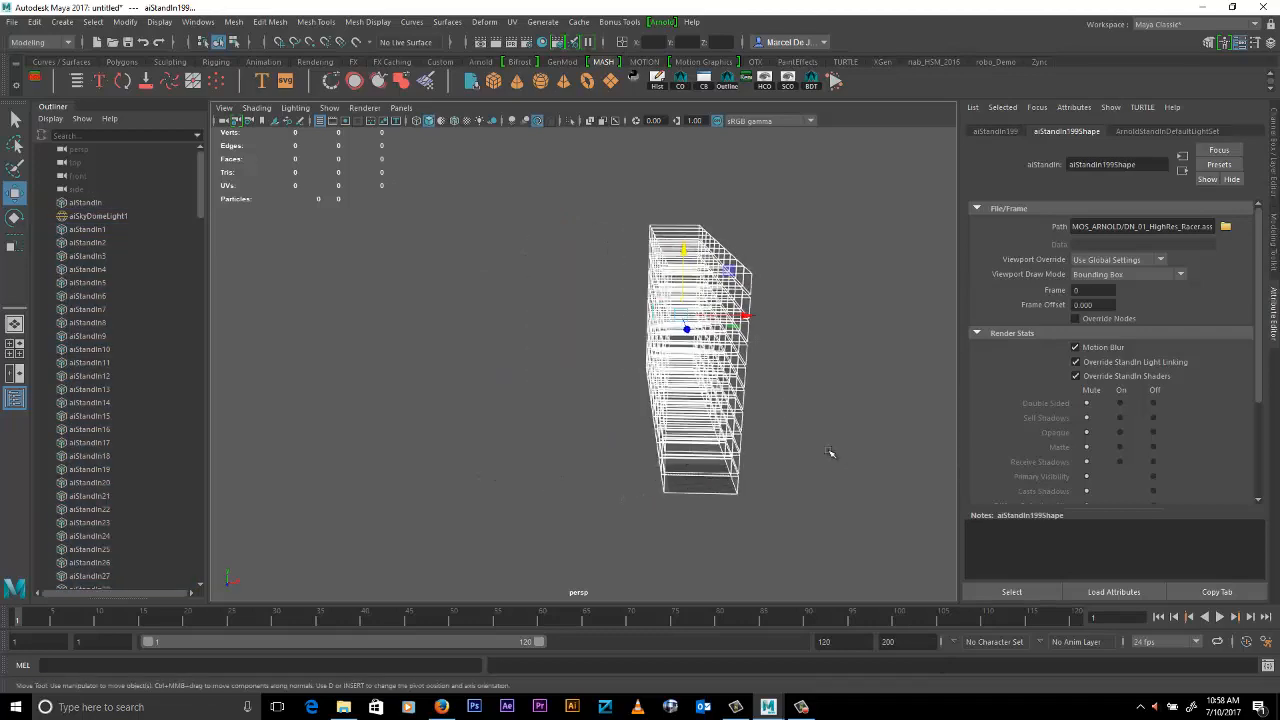
middle_click_drag(831, 452, 783, 457, "shift")
- Repeat the offset wall duplication along X to build a block ten walls deep with 1,000 stand-ins
key("shift+d")
key("shift+d")
key("shift+d")
key("shift+d")
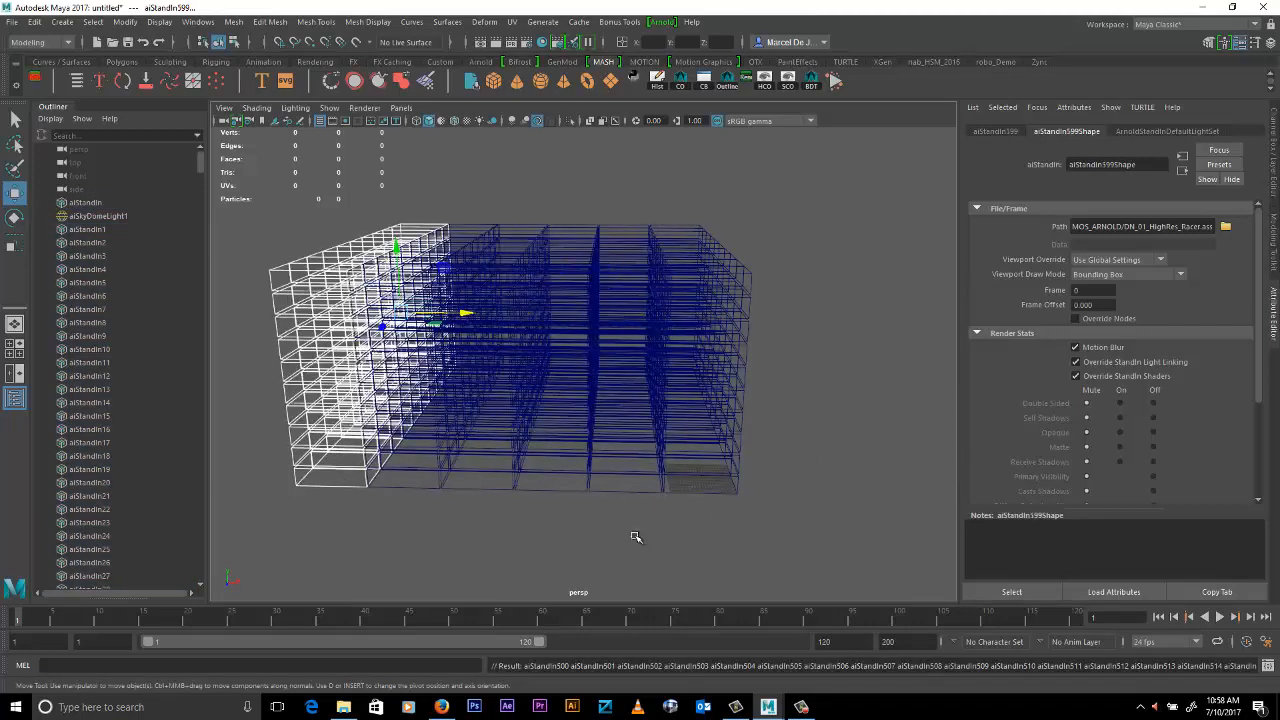
key("shift+d")
key("shift+d")
key("shift+d")
key("shift+d")
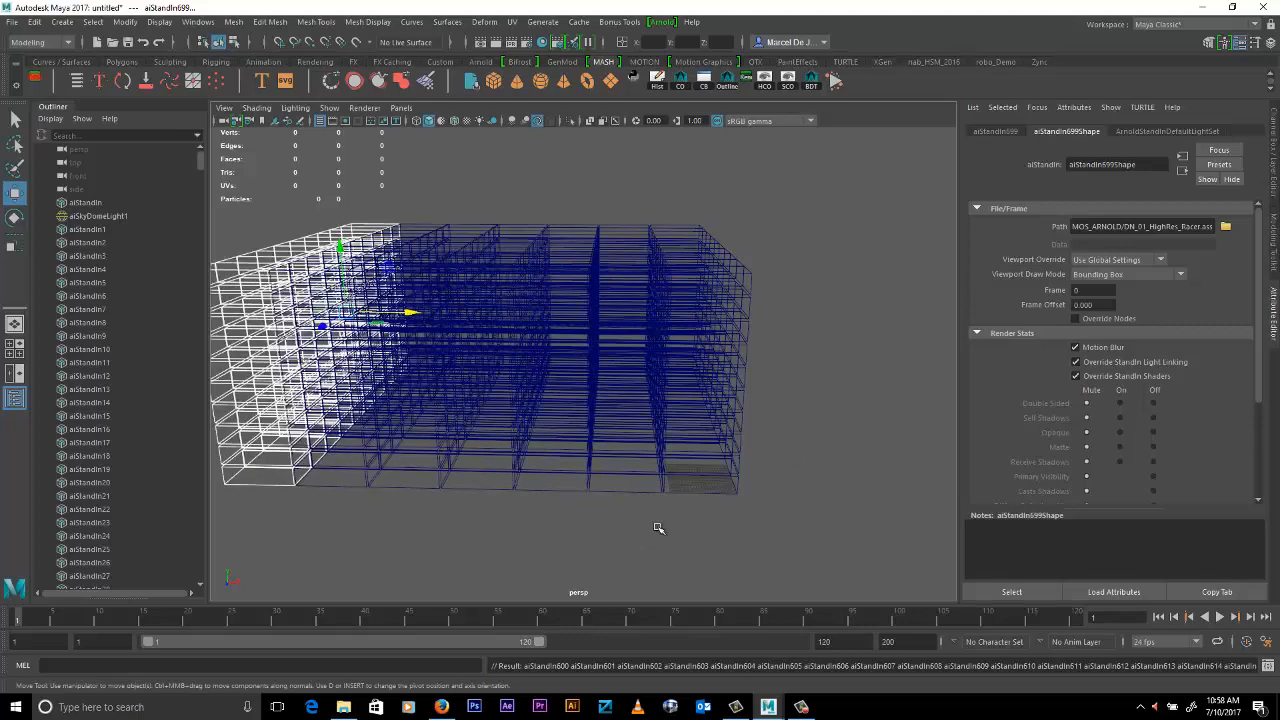
left_click_drag(707, 503, 772, 459, "alt")
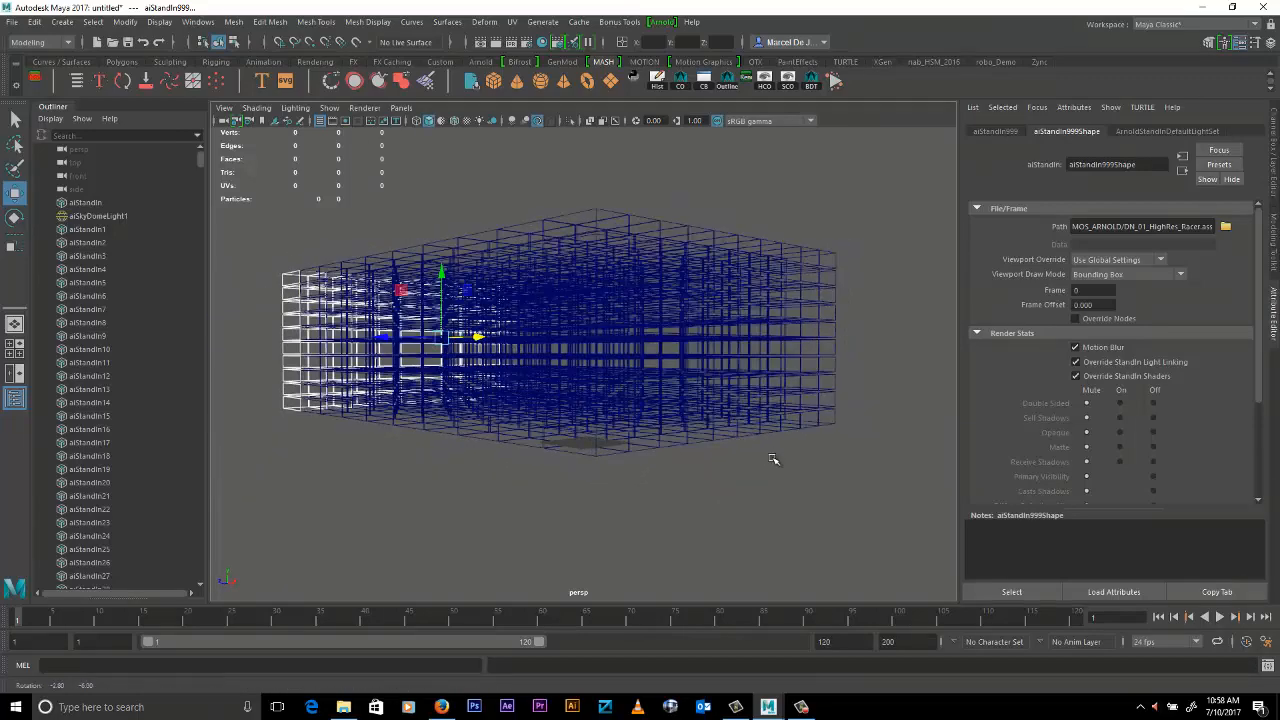
- Select the top corner stand-in, frame the whole block, render it with Arnold, and close the render window
left_click(594, 214)
scroll(749, 309, "up", 4)
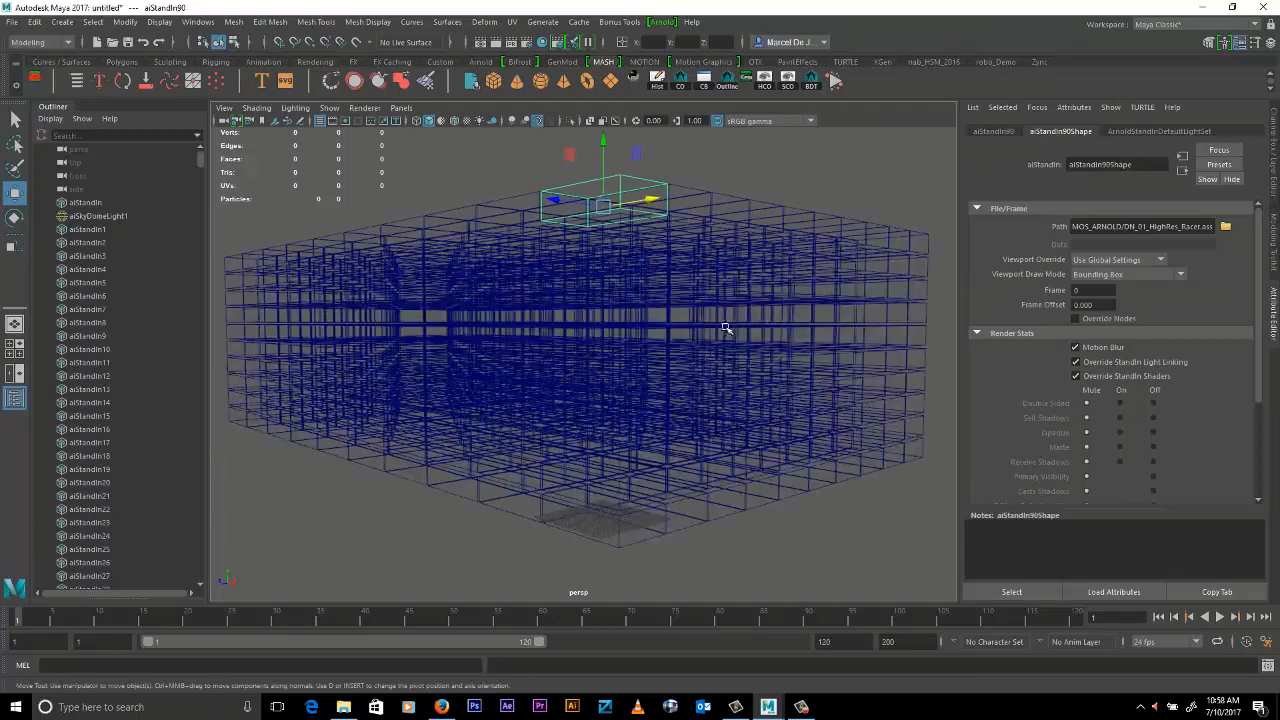
left_click_drag(827, 356, 824, 355, "alt")
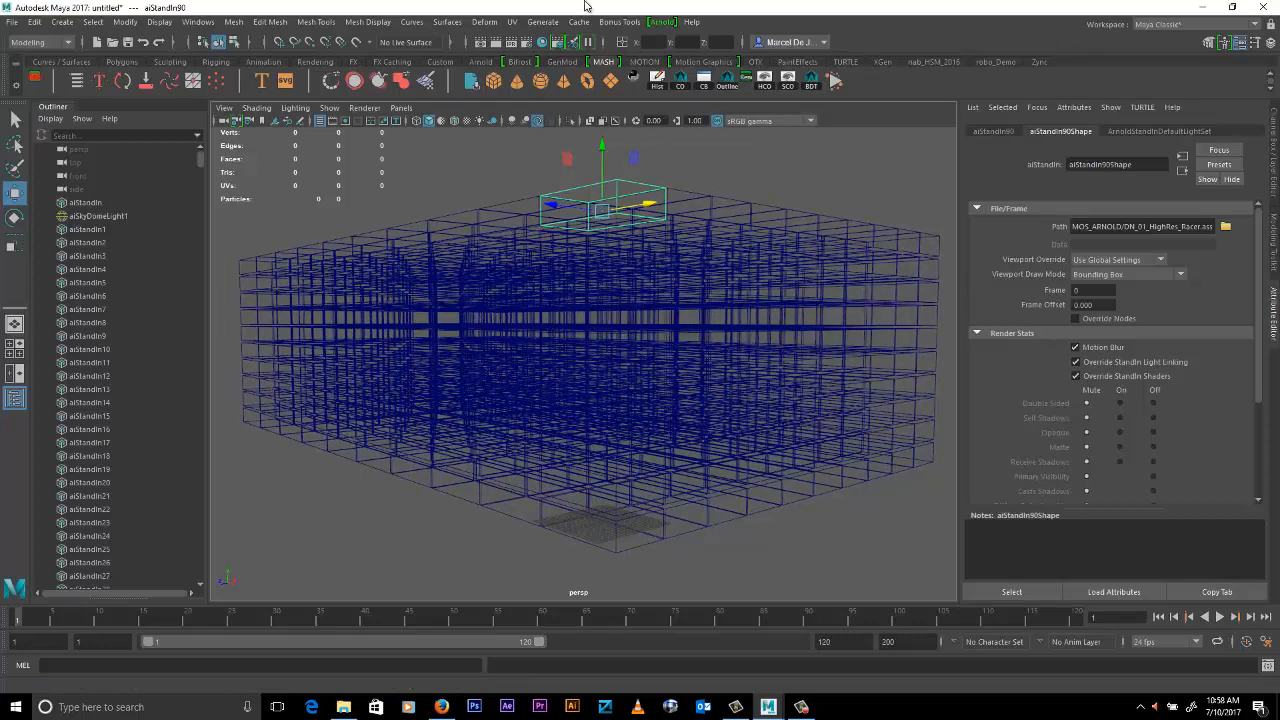
left_click(665, 22)
left_click(680, 49)
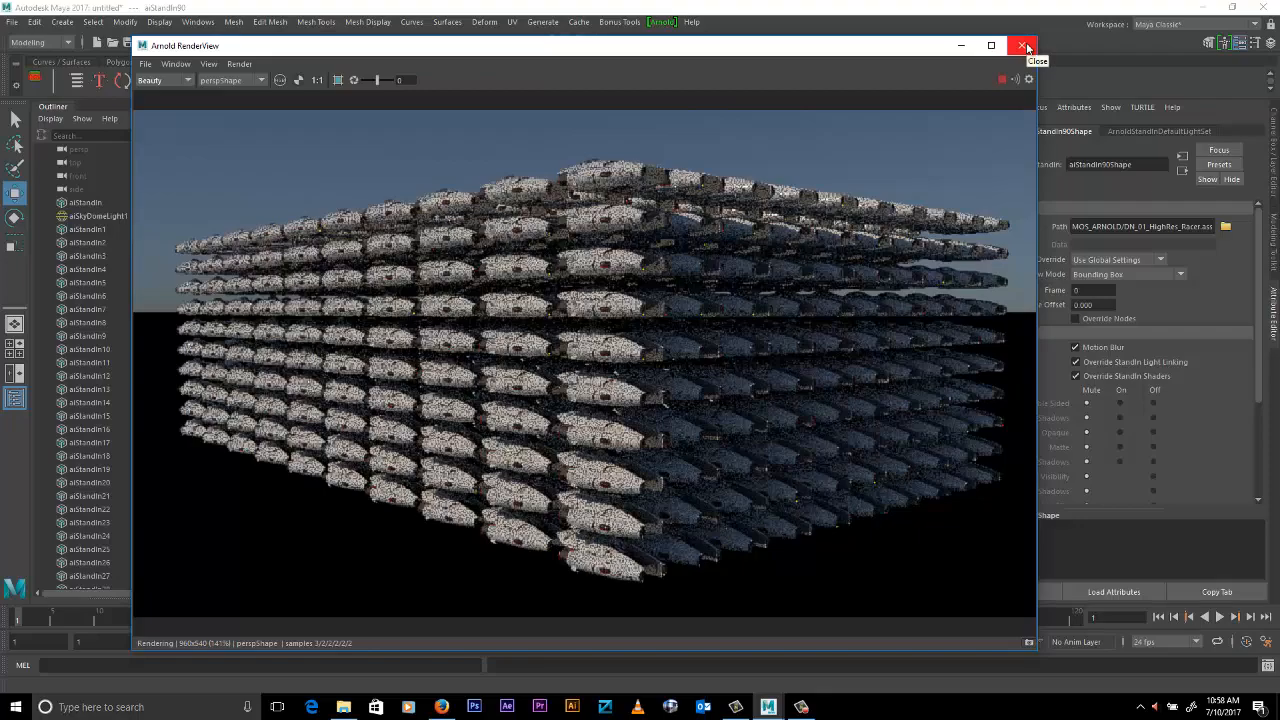
left_click(1026, 47)
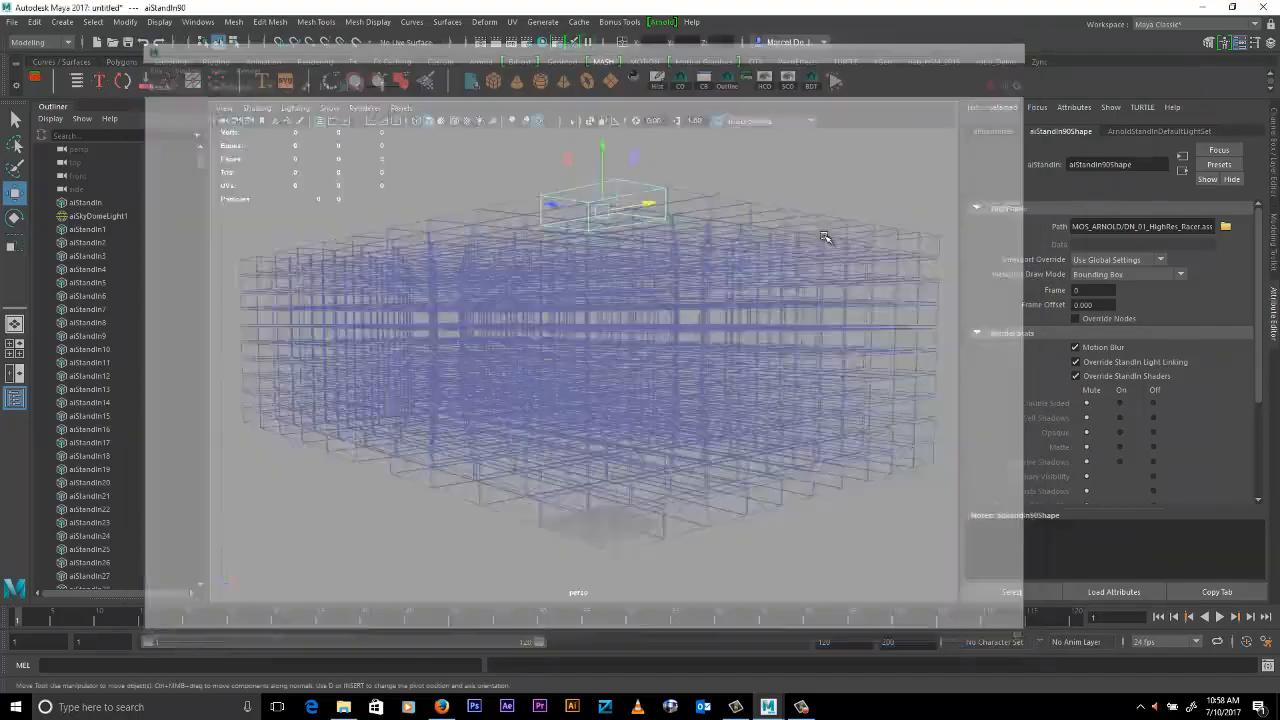
- Adjust the view of the stand-in block and render it again with Arnold
key("f")
left_click_drag(657, 312, 674, 334, "alt")
left_click(662, 21)
left_click(670, 46)
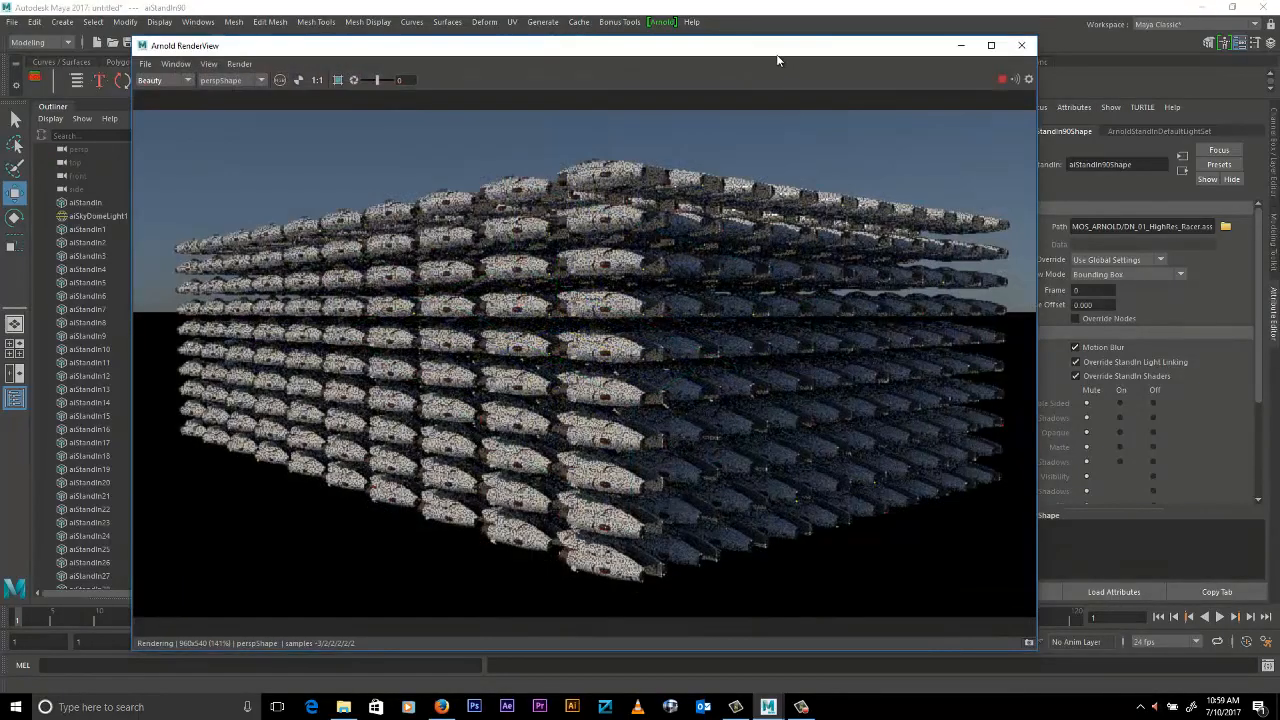
- Turn off Casts Shadows, Self Shadows, Double Sided and Primary Visibility in the selected stand-in's render stats while the Arnold render runs
left_click_drag(762, 55, 699, 73)
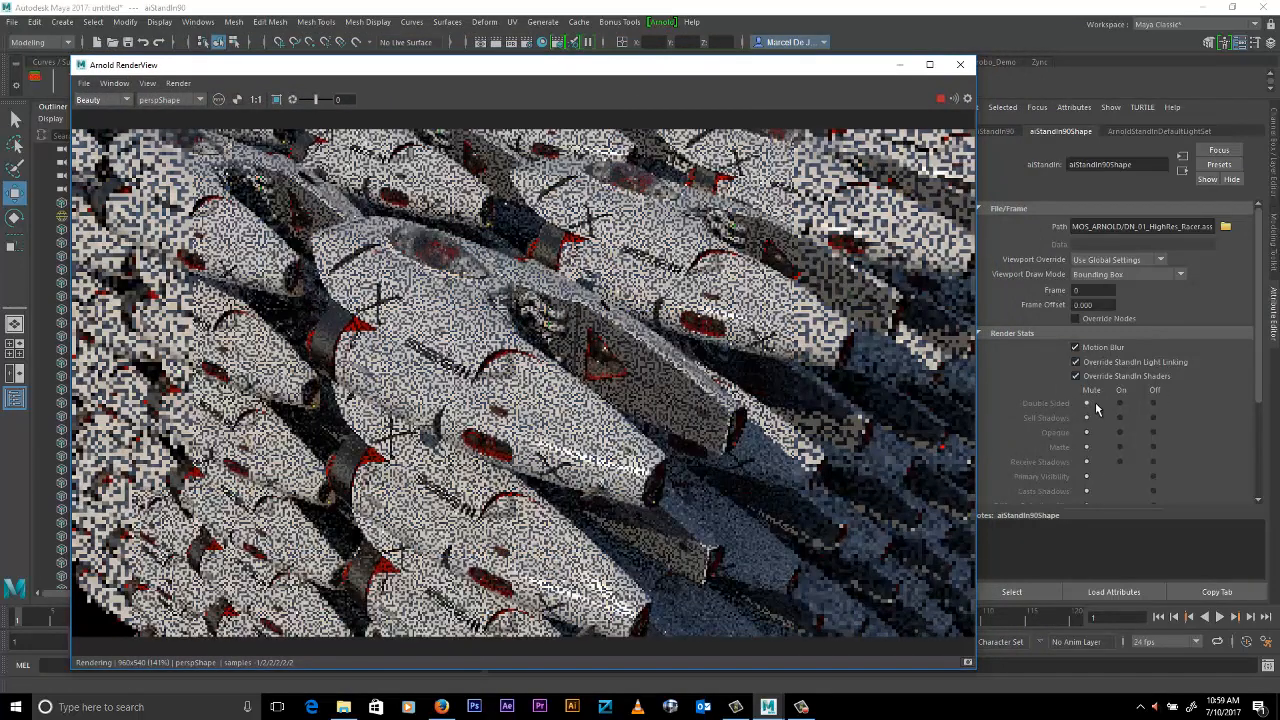
scroll(1229, 397, "down", 1)
left_click_drag(1258, 384, 1259, 418)
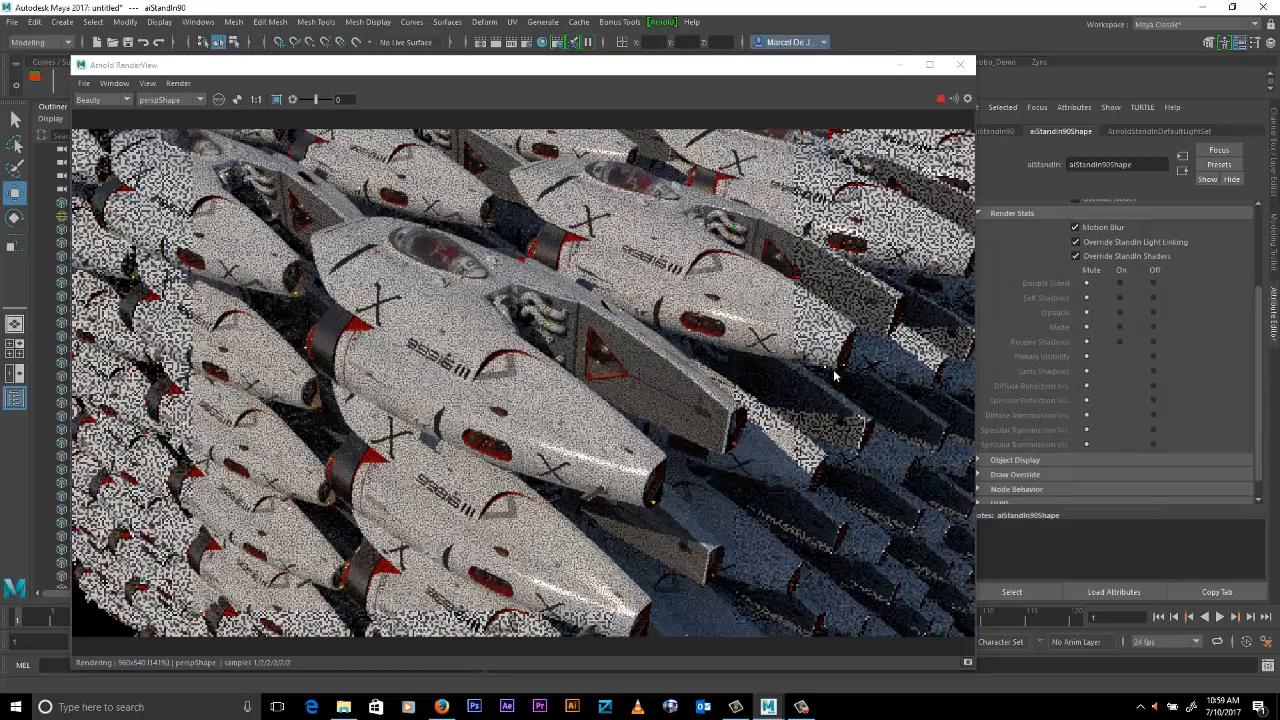
left_click(1153, 370)
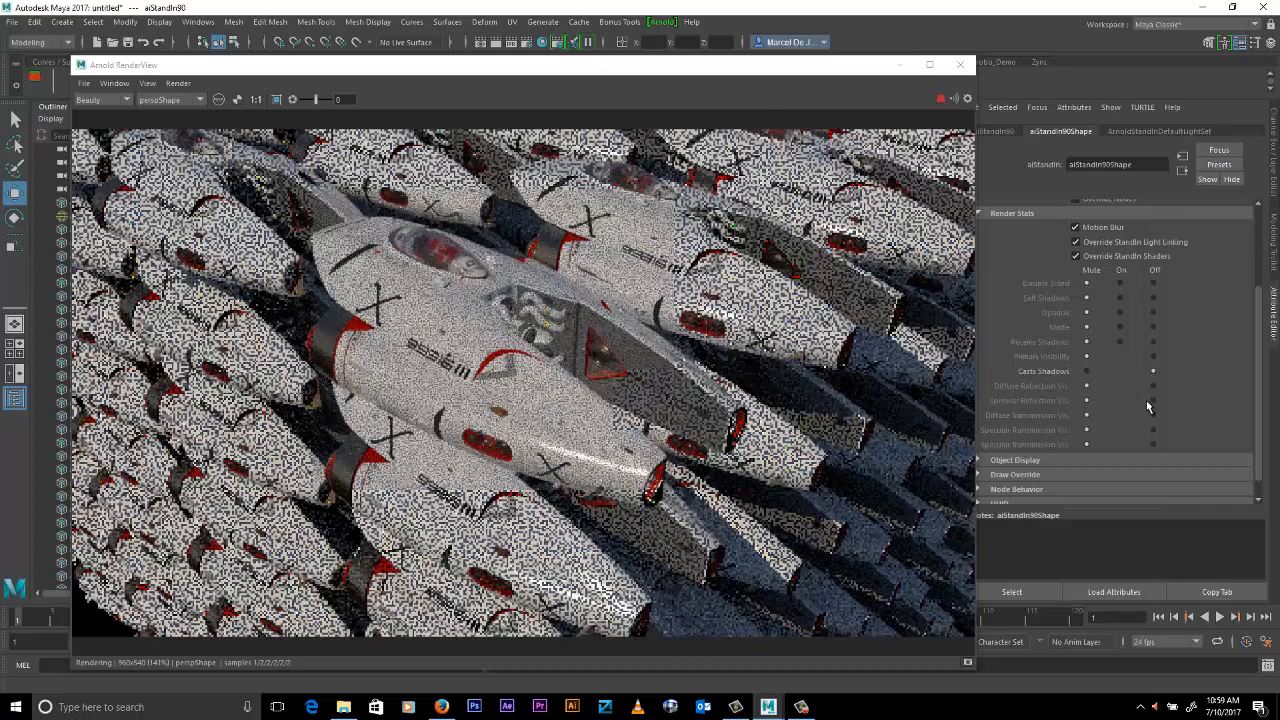
left_click(1153, 298)
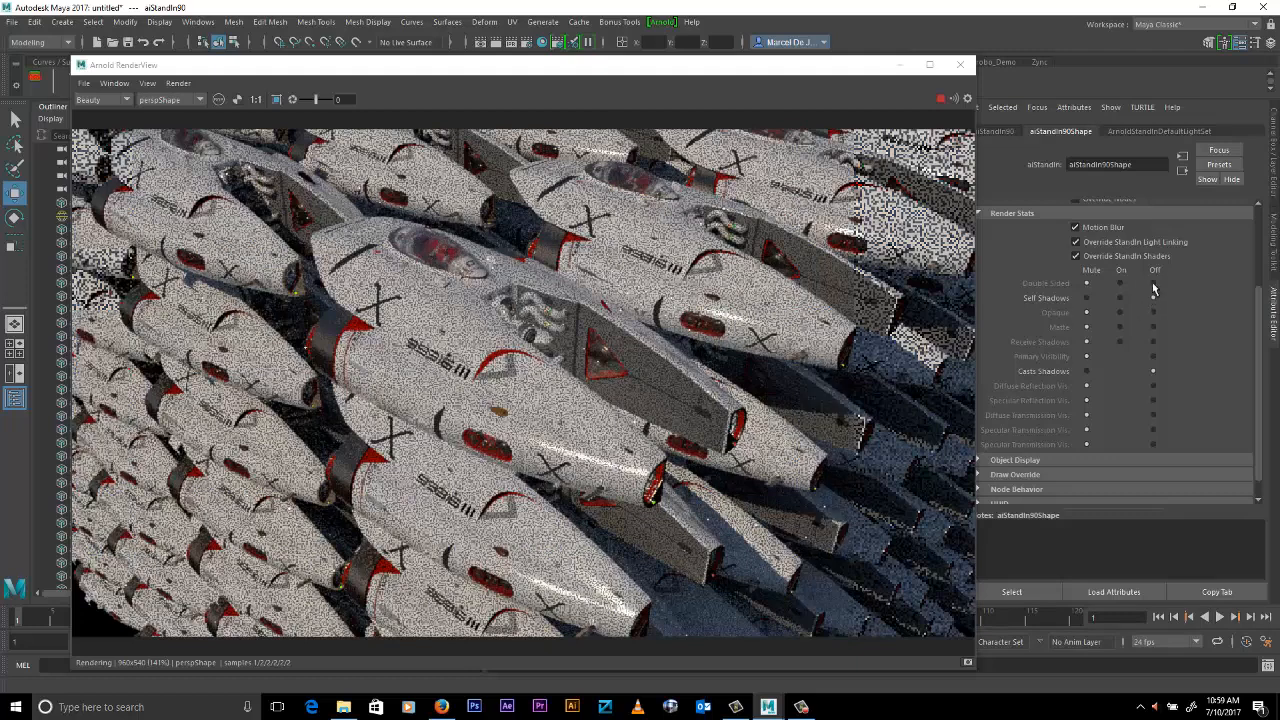
left_click(1153, 284)
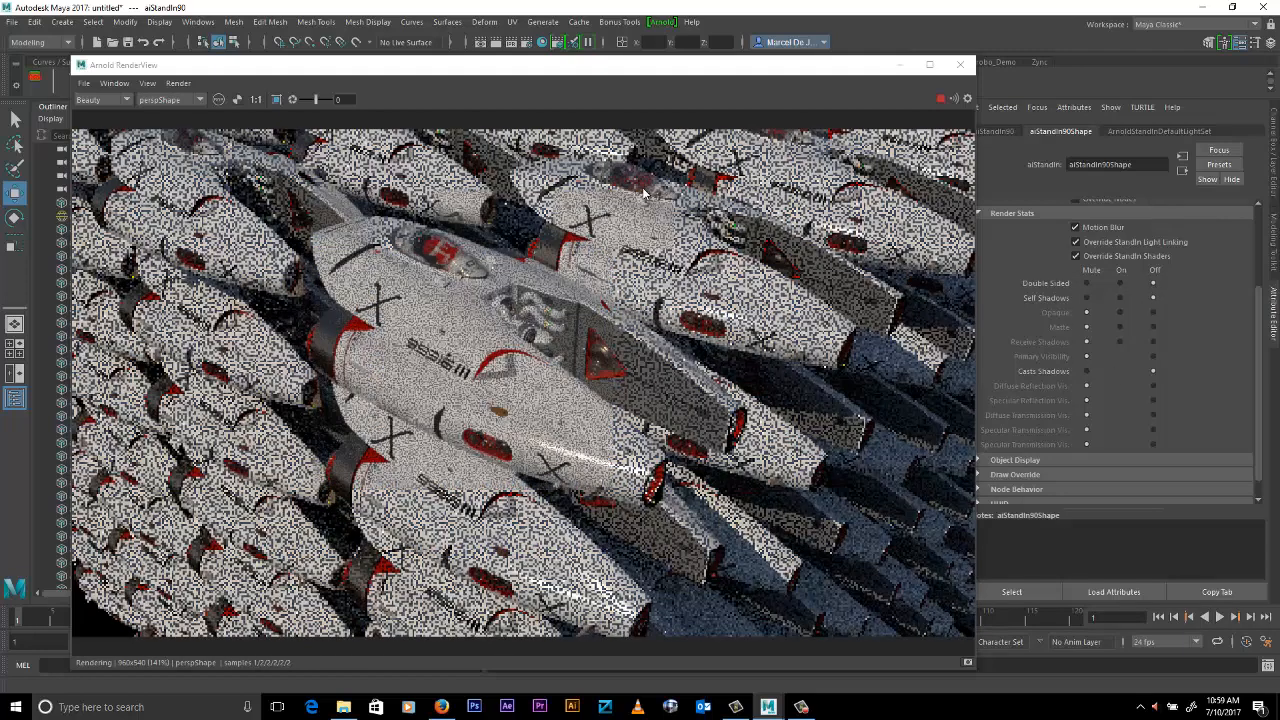
left_click(1153, 356)
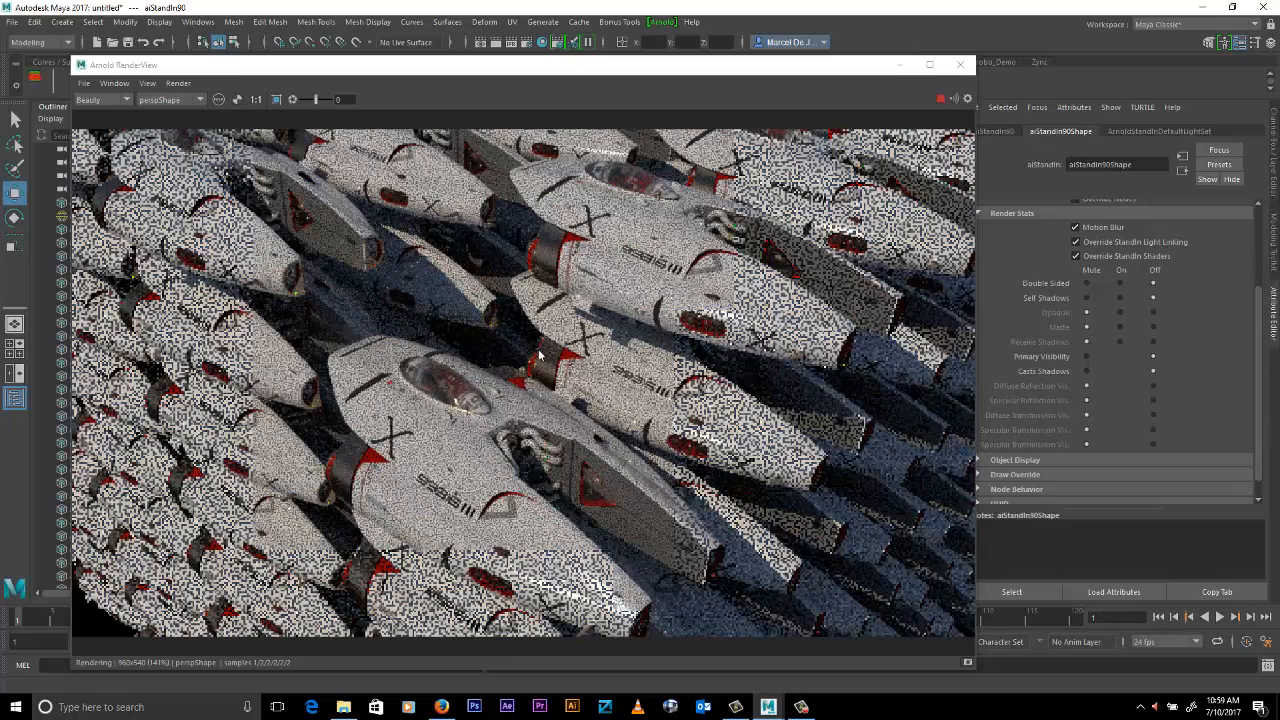
- Reset the stand-in's Double Sided, Self Shadows, Primary Visibility and Casts Shadows overrides to Mute, and close the Arnold render window
left_click(1087, 284)
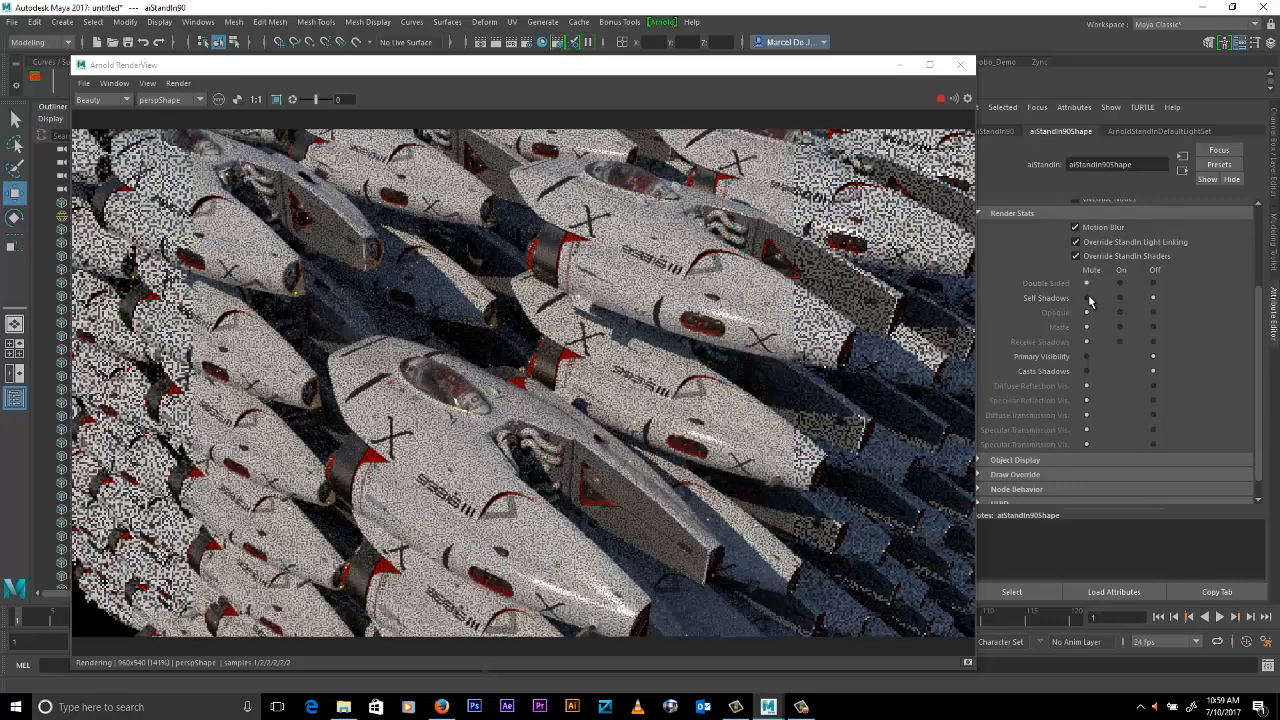
left_click(1087, 298)
left_click(1087, 357)
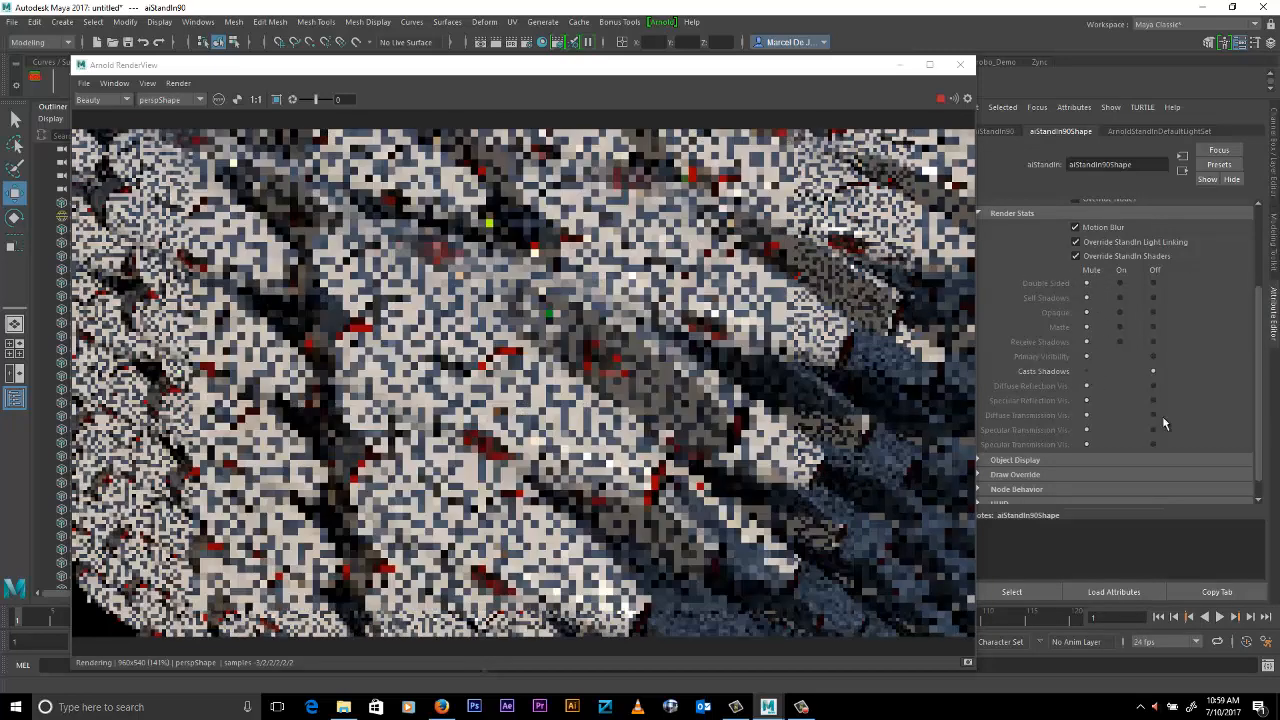
left_click(1087, 371)
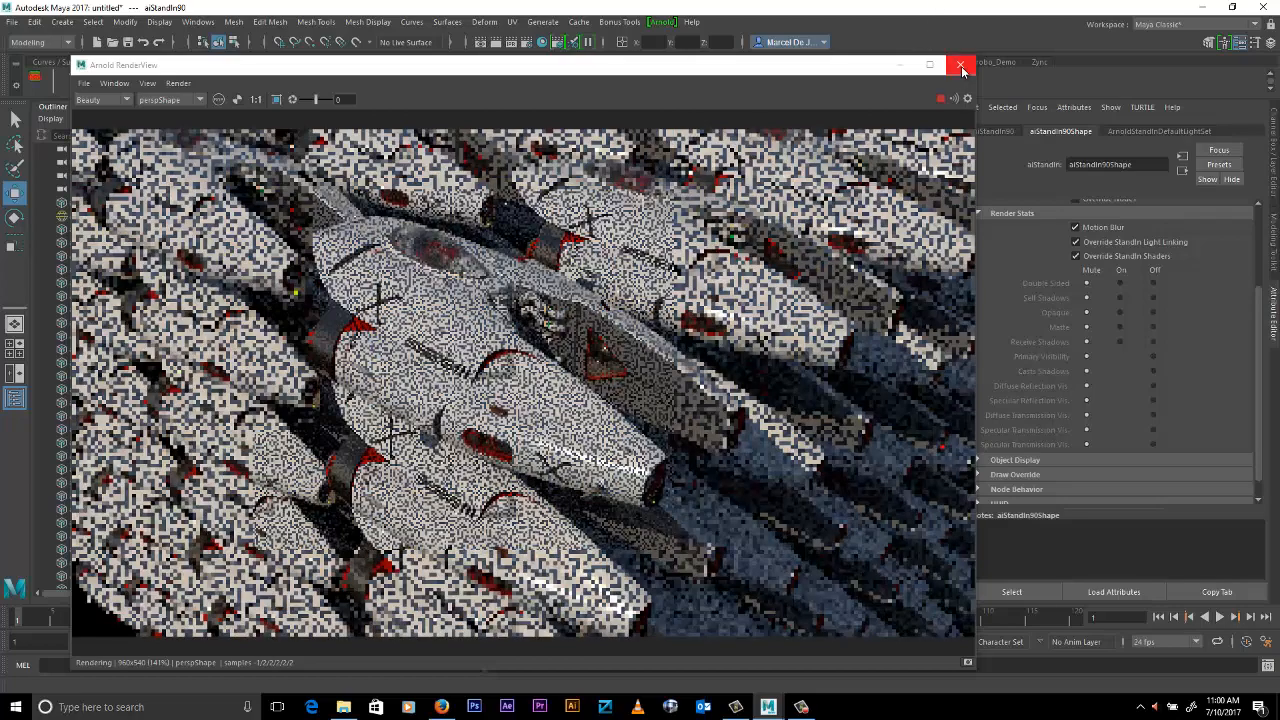
left_click(961, 68)
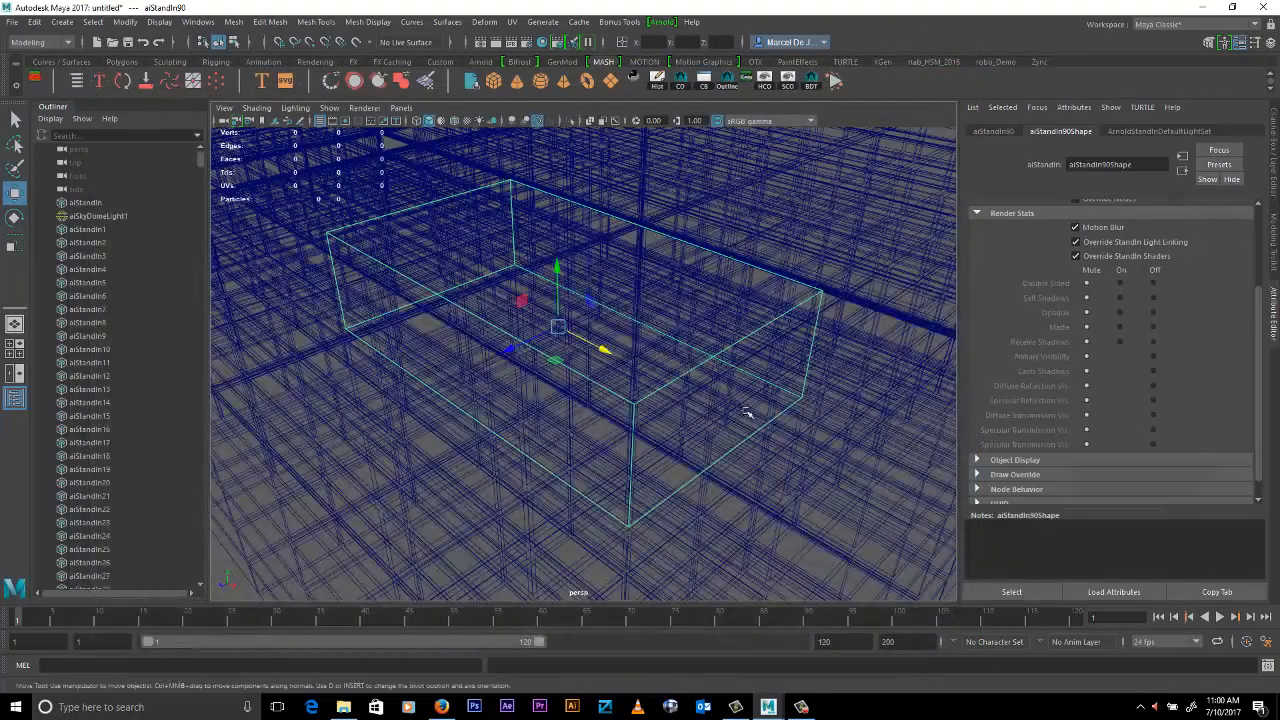
- Select the entire block of stand-ins and export it as an Arnold stand-in file, overwriting DN_02_HighRes_Racer.ass
right_click_drag(748, 413, 566, 311, "alt")
left_click_drag(566, 311, 589, 302, "alt")
middle_click_drag(600, 341, 620, 273, "alt")
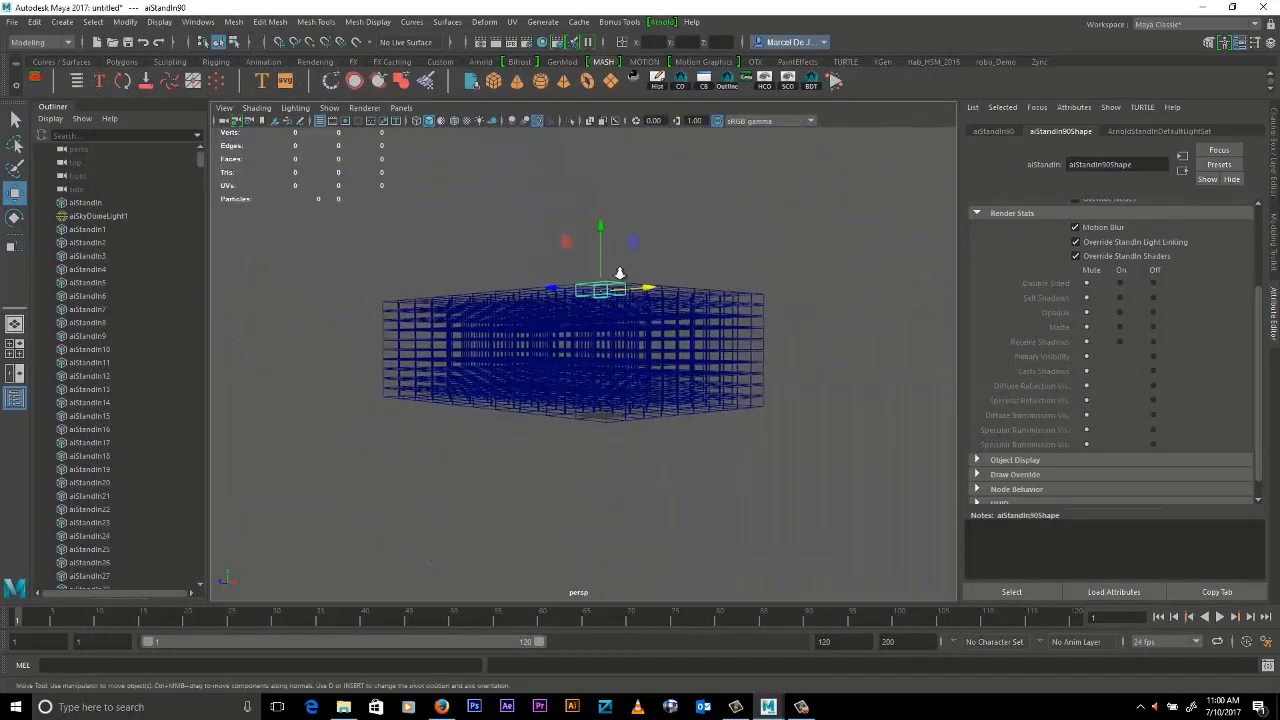
scroll(620, 273, "up", 2)
left_click_drag(274, 246, 872, 508)
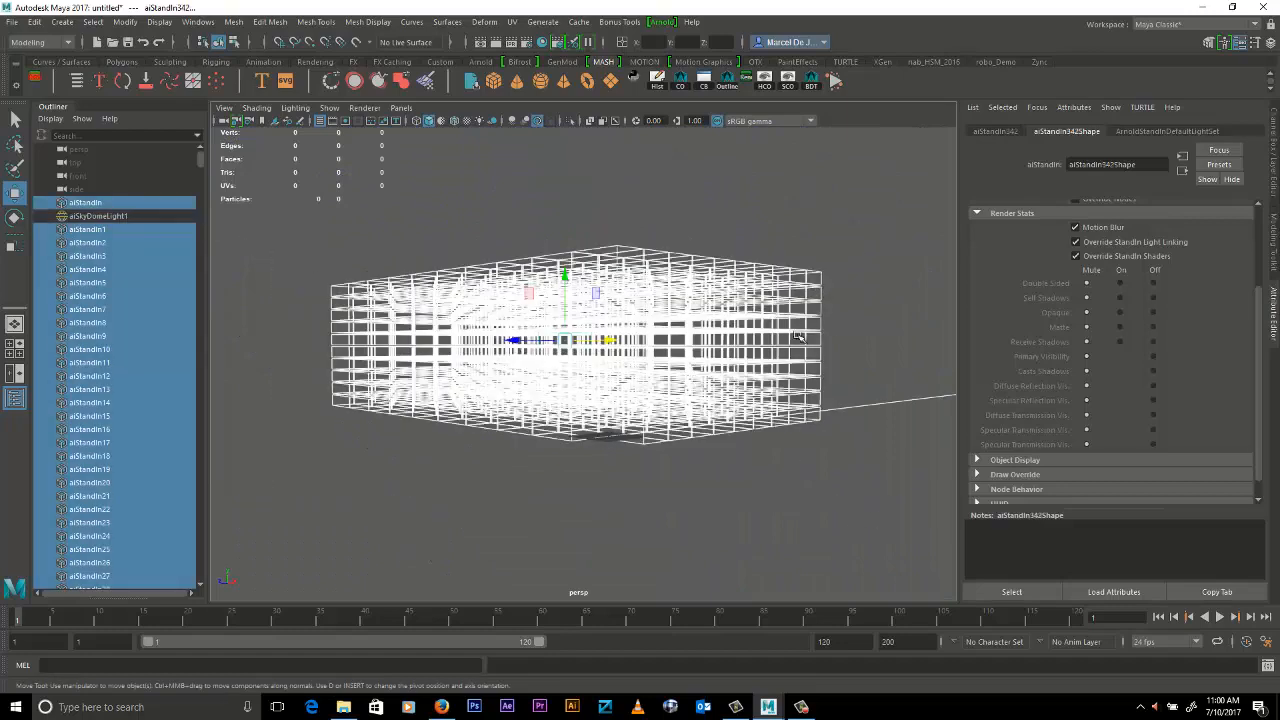
left_click(660, 23)
mouse_move(700, 76)
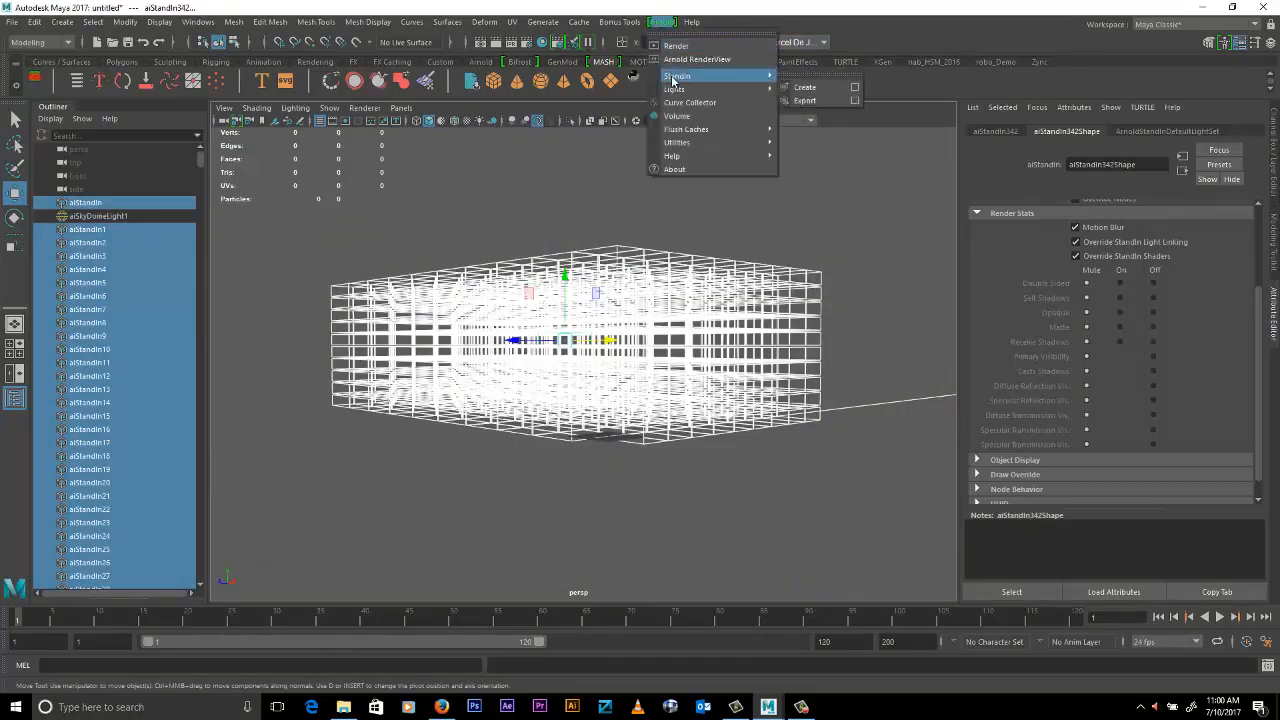
left_click(855, 101)
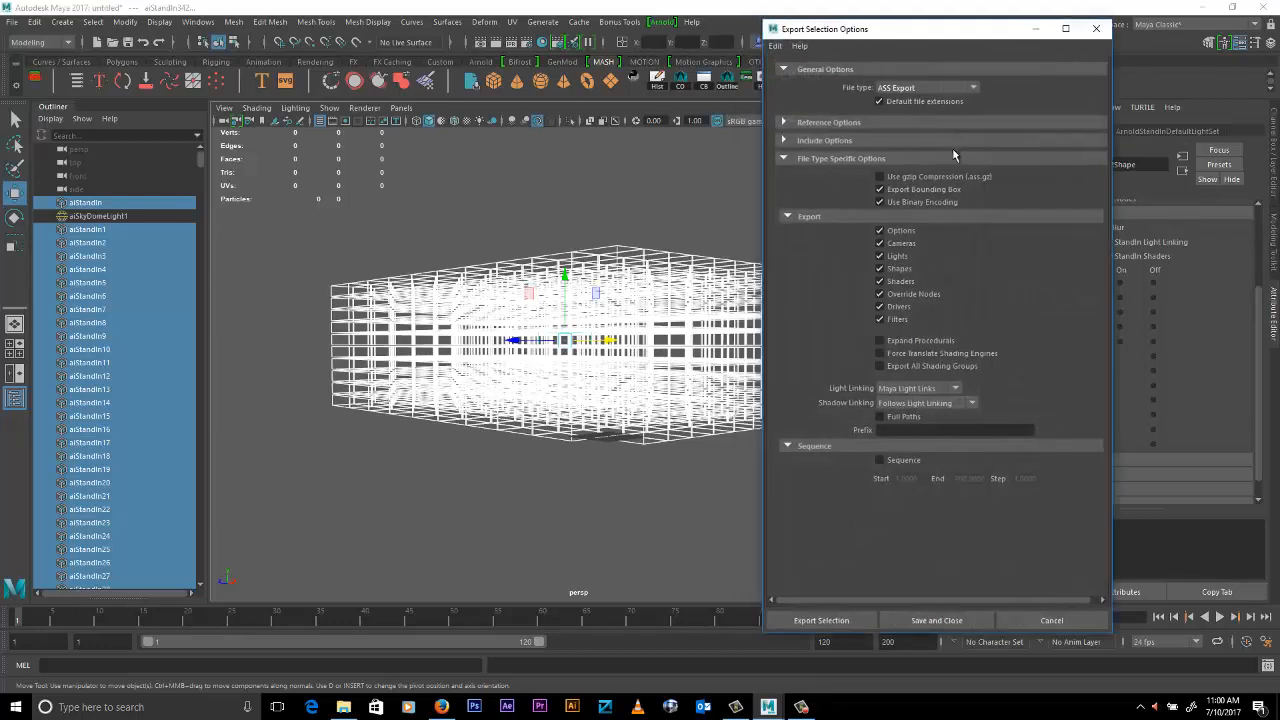
left_click(821, 620)
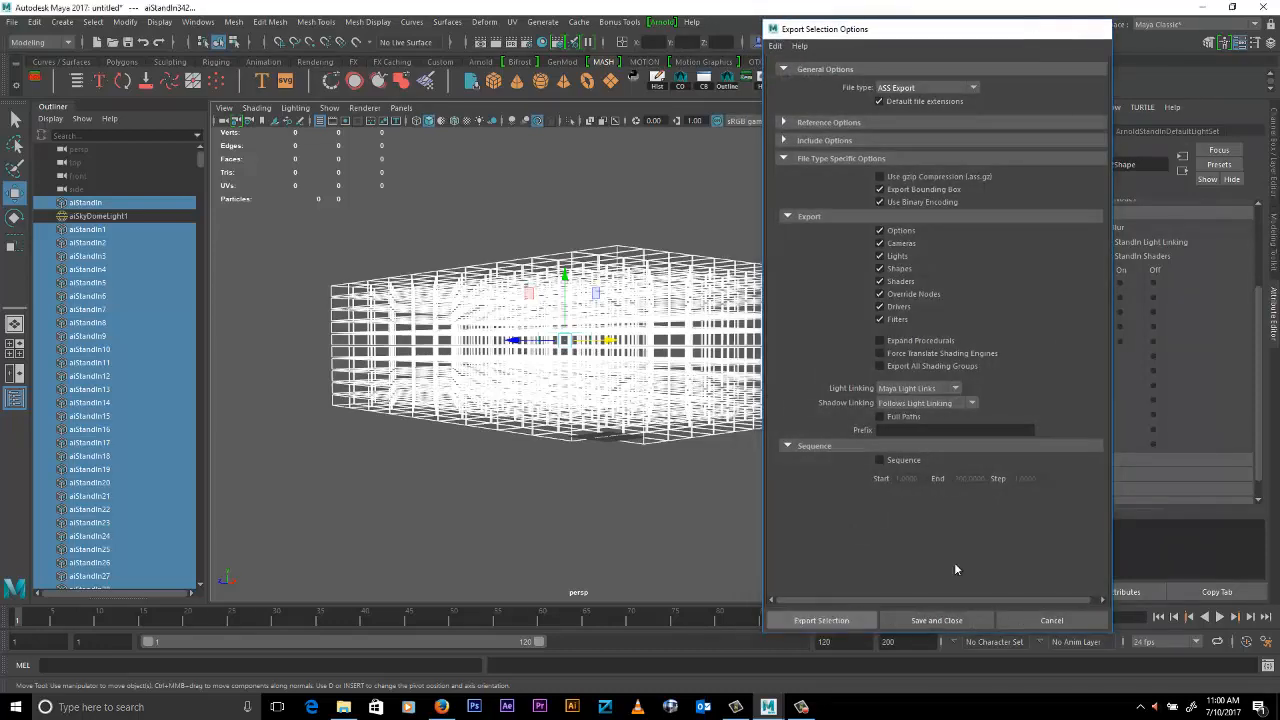
left_click(457, 149)
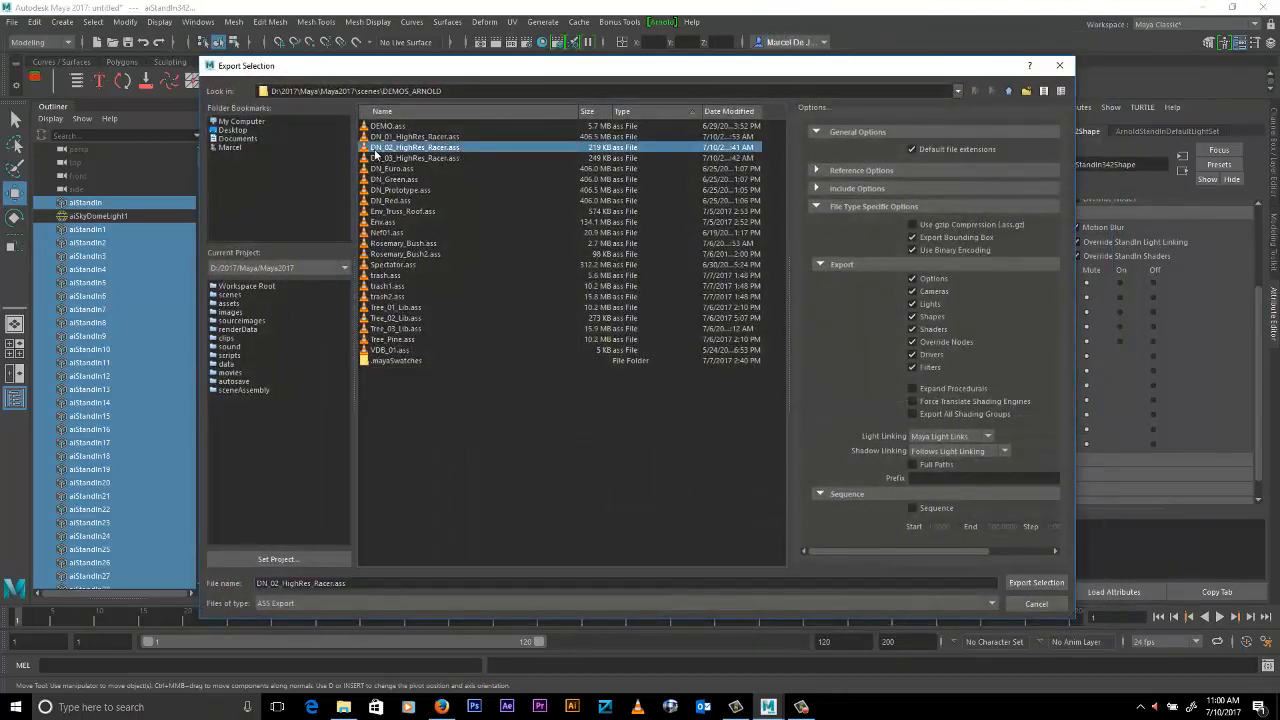
left_click(1030, 583)
left_click(609, 364)
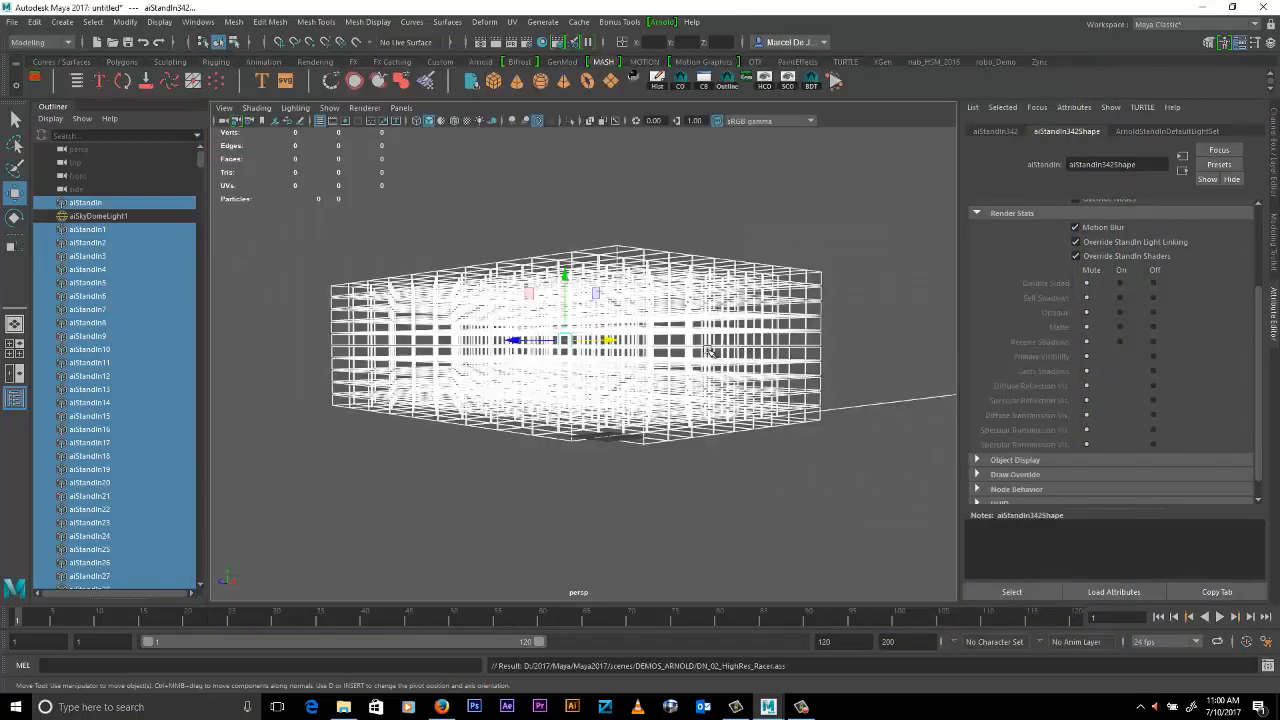
- Delete the stand-in block, and create a new Arnold stand-in that loads DN_02_HighRes_Racer.ass
key("Delete")
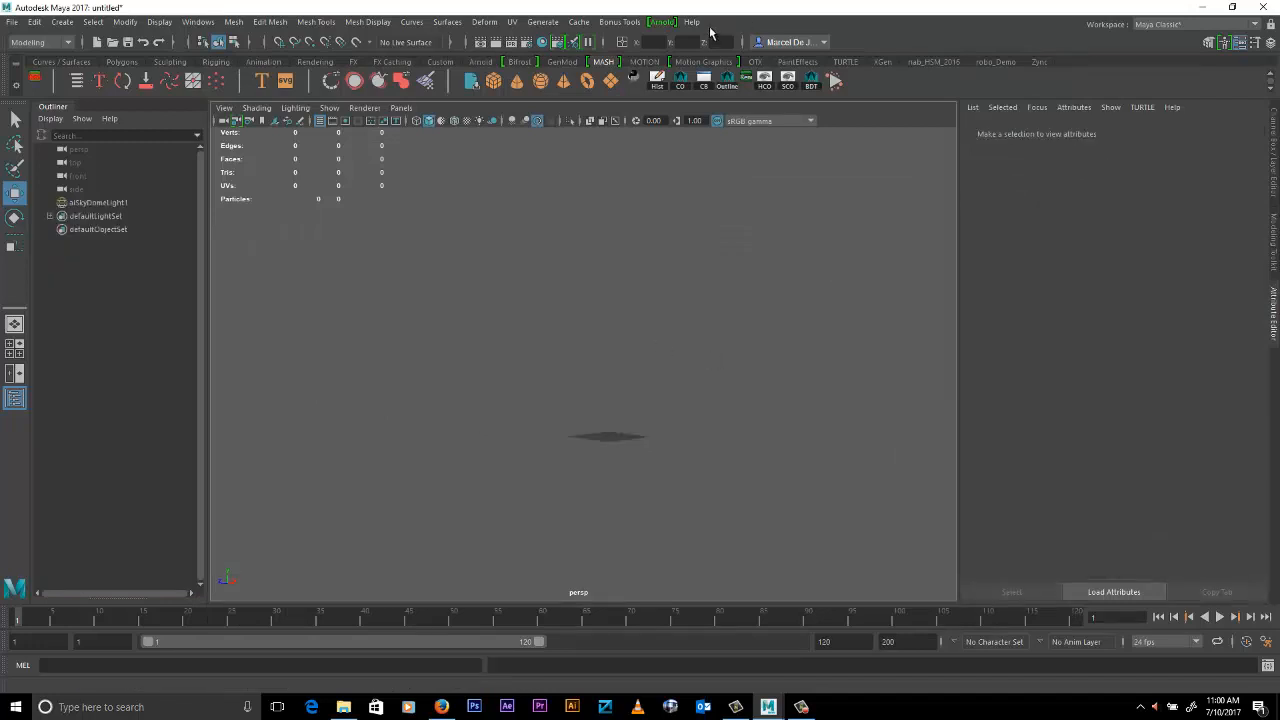
left_click(664, 23)
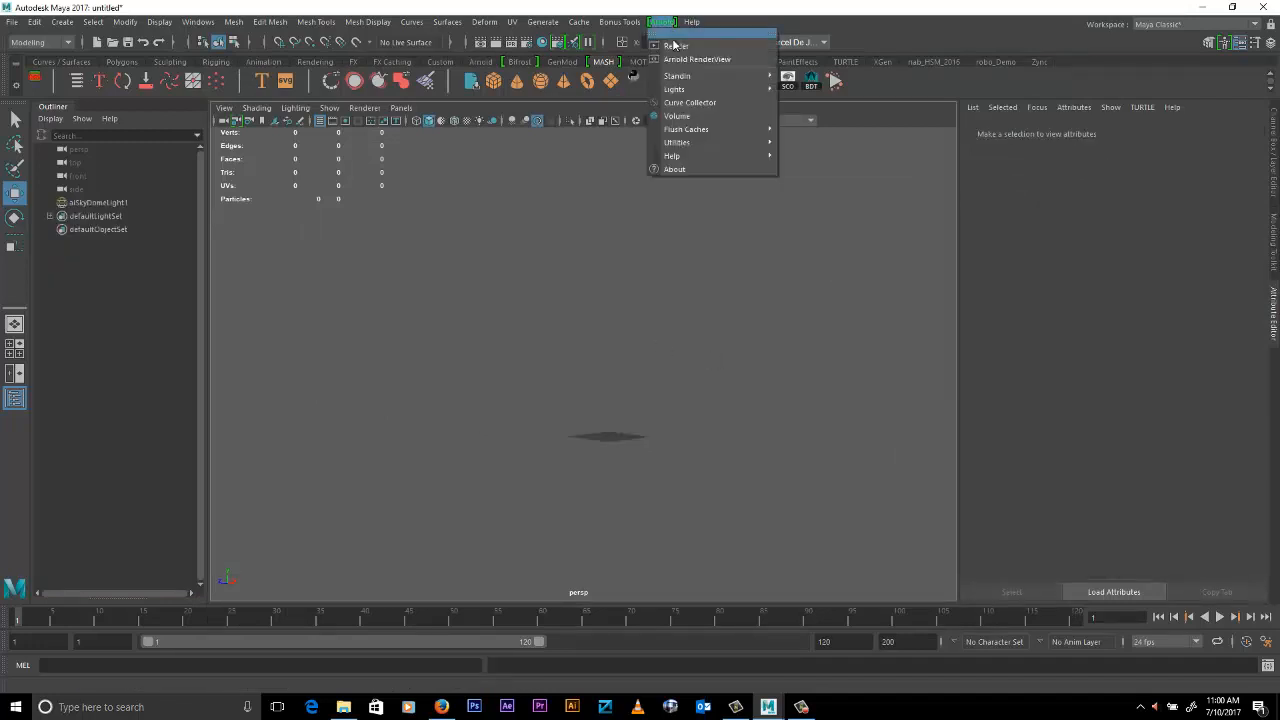
mouse_move(679, 78)
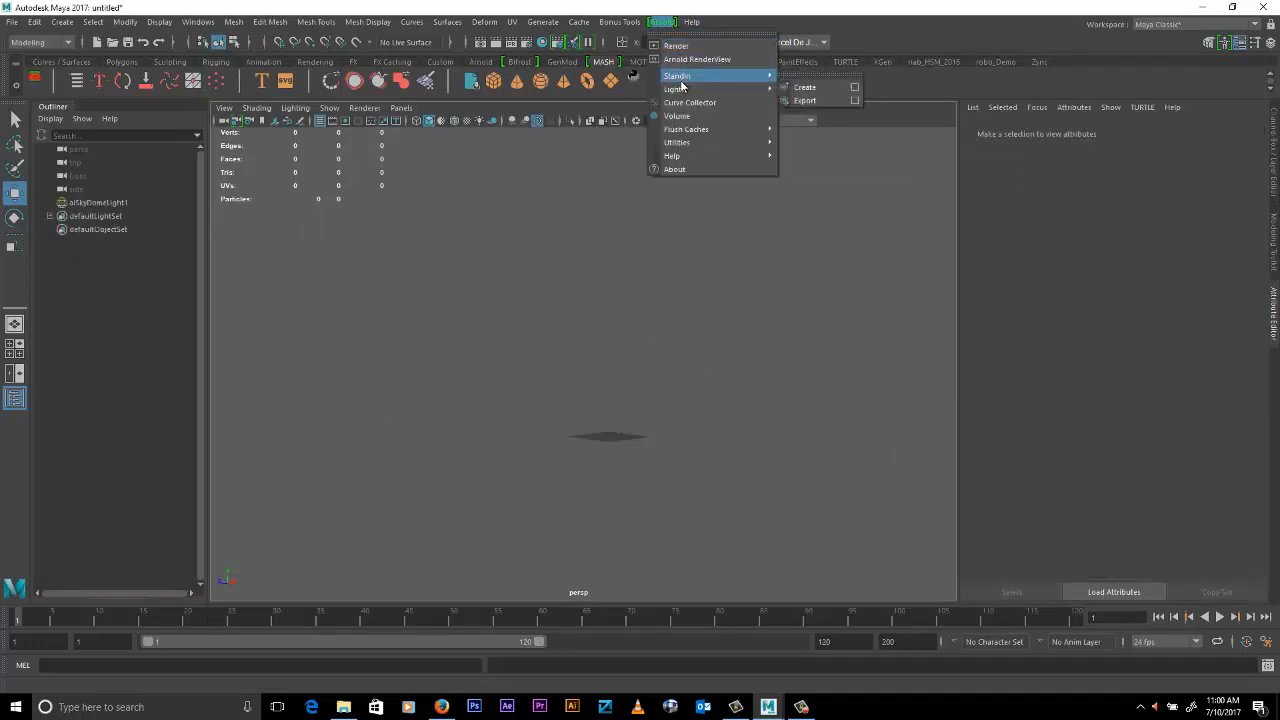
left_click(831, 91)
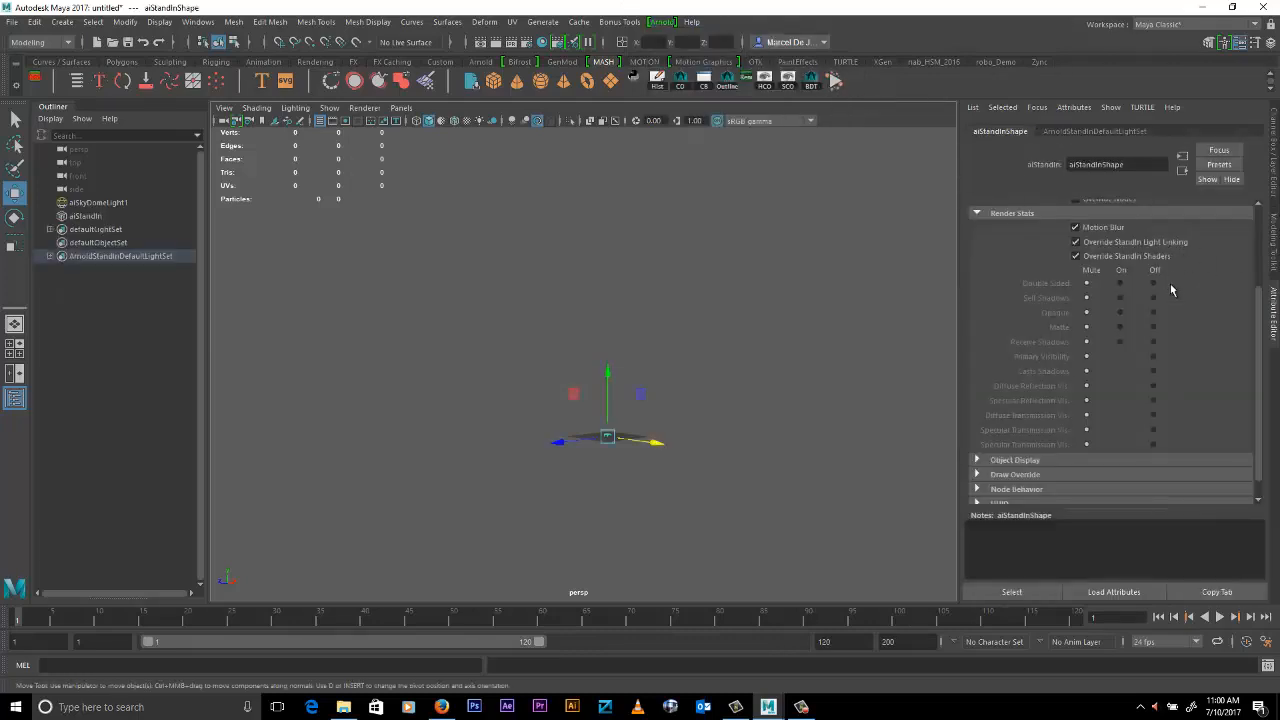
scroll(1200, 295, "up", 3)
left_click(1225, 229)
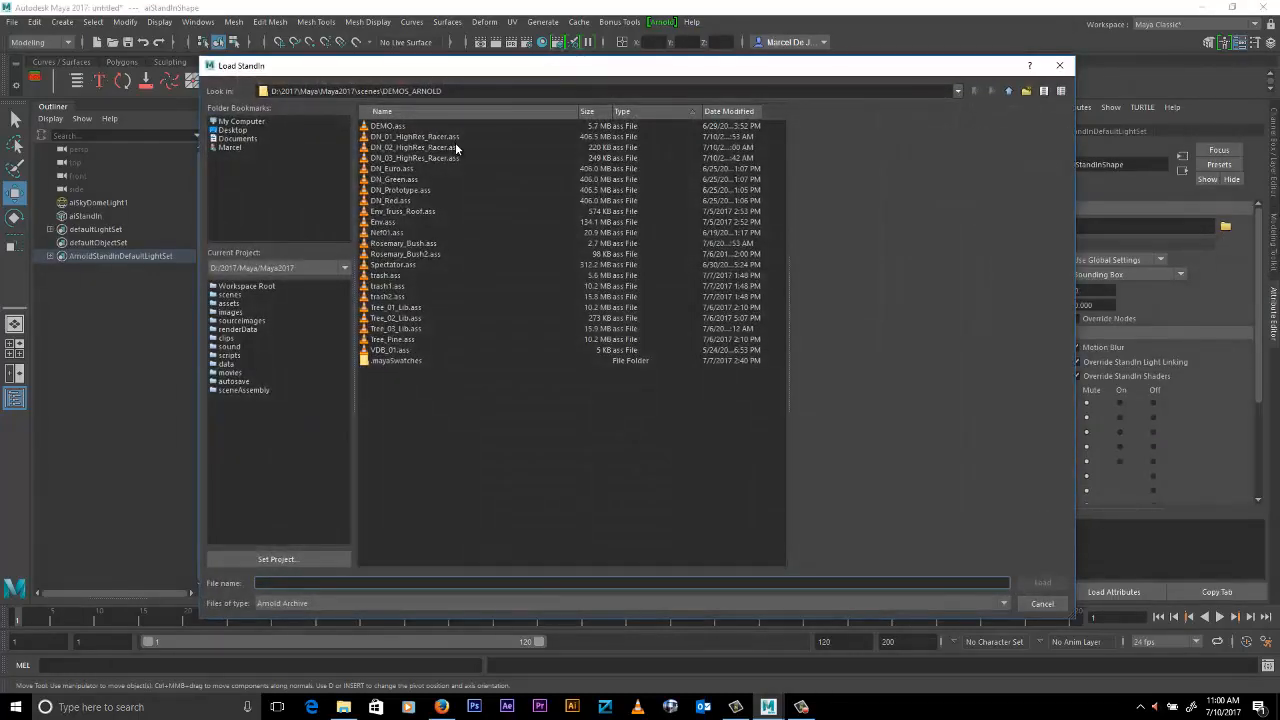
double_click(452, 150)
- Duplicate the new block stand-in and move the copy along Z directly beside the original
left_click_drag(734, 400, 681, 428, "alt")
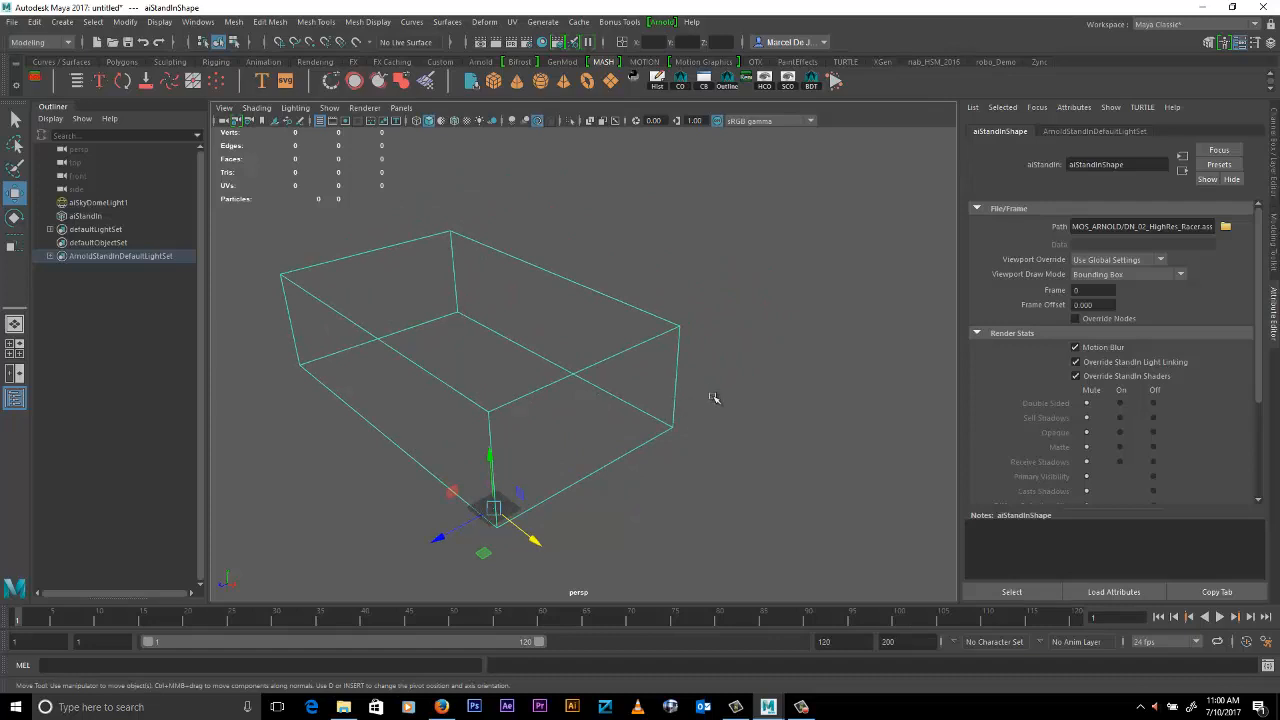
key("r")
middle_click_drag(757, 357, 423, 349)
middle_click_drag(609, 447, 571, 394, "alt")
right_click_drag(571, 394, 623, 417, "alt")
middle_click_drag(623, 417, 724, 392, "alt")
key("ctrl+d")
key("w")
- Repeat the offset duplication along Z until the block stand-ins form a row of ten
key("shift+d")
key("shift+d")
key("shift+d")
key("shift+d")
key("shift+d")
key("shift+d")
key("shift+d")
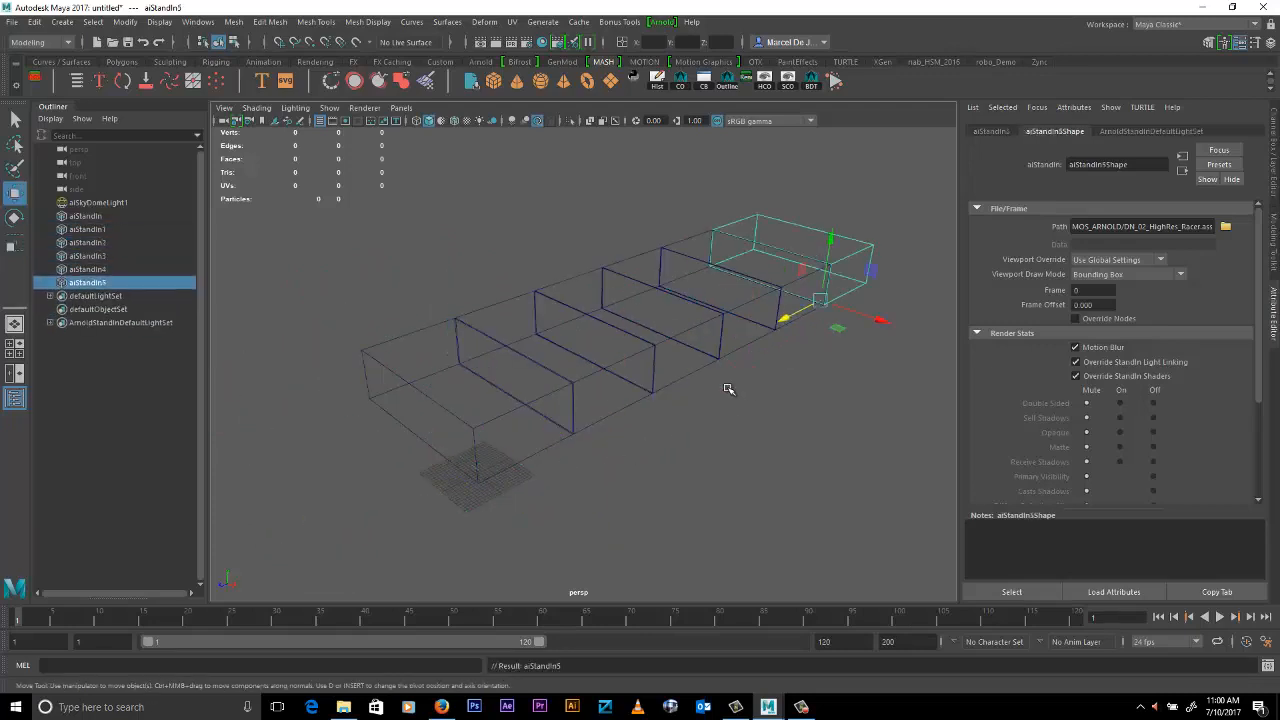
left_click_drag(780, 360, 620, 467, "alt")
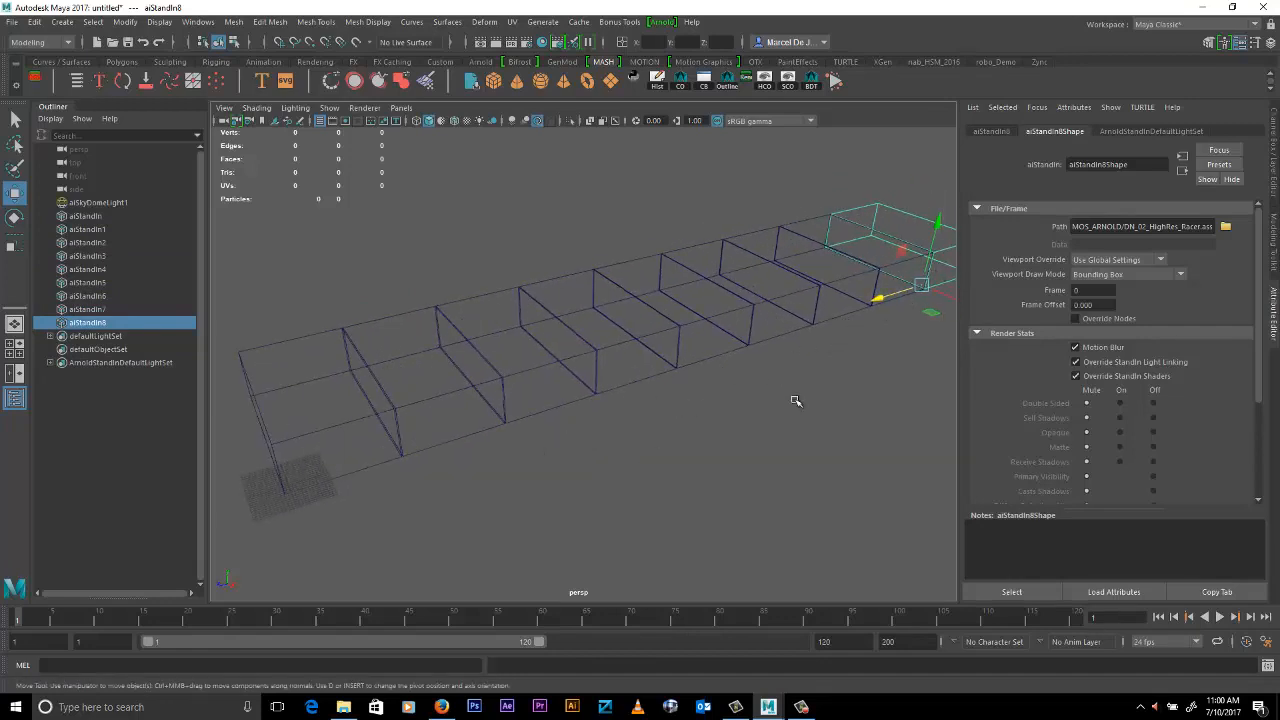
key("shift+d")
- Select the whole row of stand-ins, duplicate it, and move the copy up along Y by about 20 units onto the original
right_click_drag(704, 357, 434, 323, "alt")
left_click_drag(388, 234, 871, 500)
key("ctrl+d")
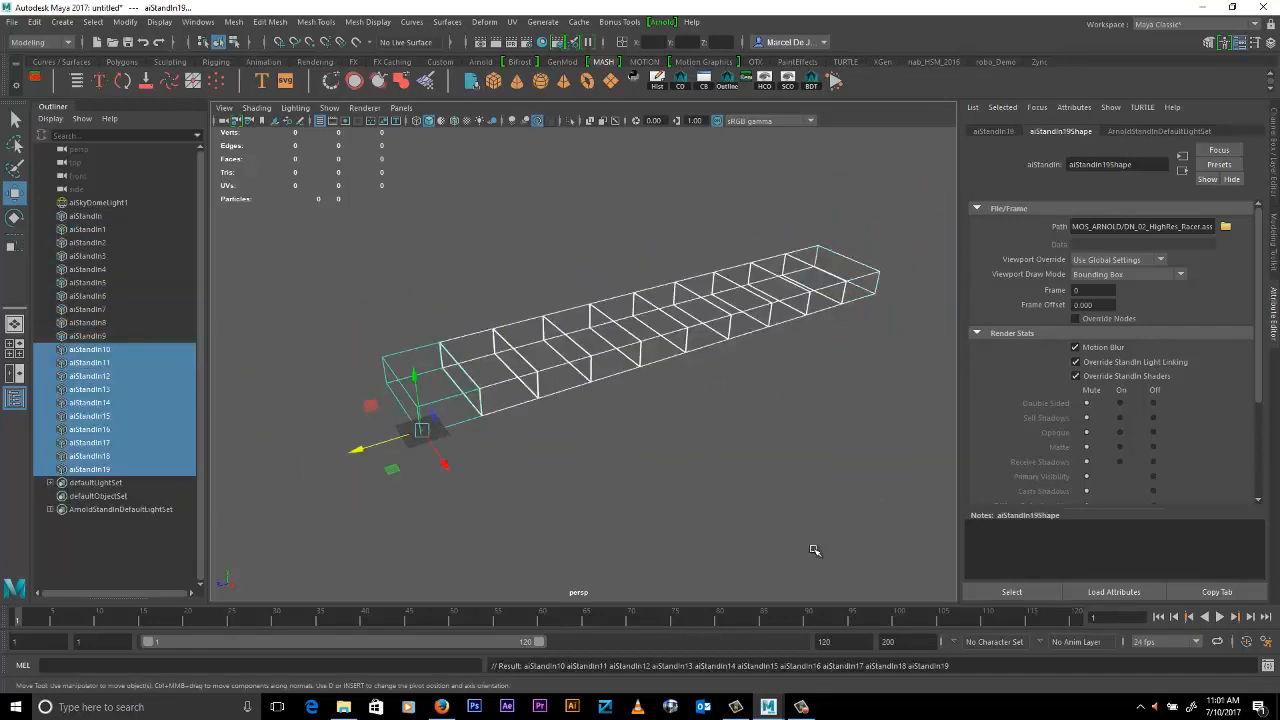
left_click_drag(815, 550, 792, 434, "alt")
middle_click_drag(786, 484, 794, 452, "shift")
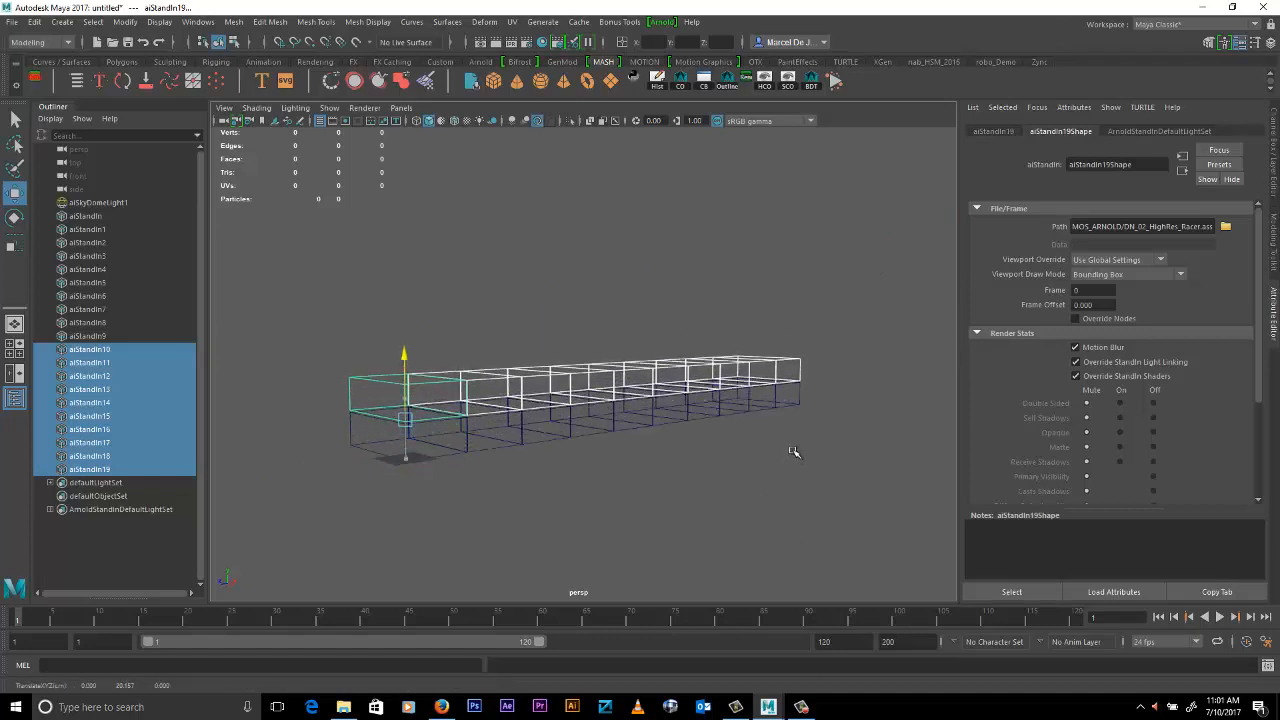
- Repeat the upward row duplication to build a wall of stand-ins ten rows high
key("shift+d")
key("shift+d")
key("shift+d")
key("shift+d")
key("shift+d")
key("shift+d")
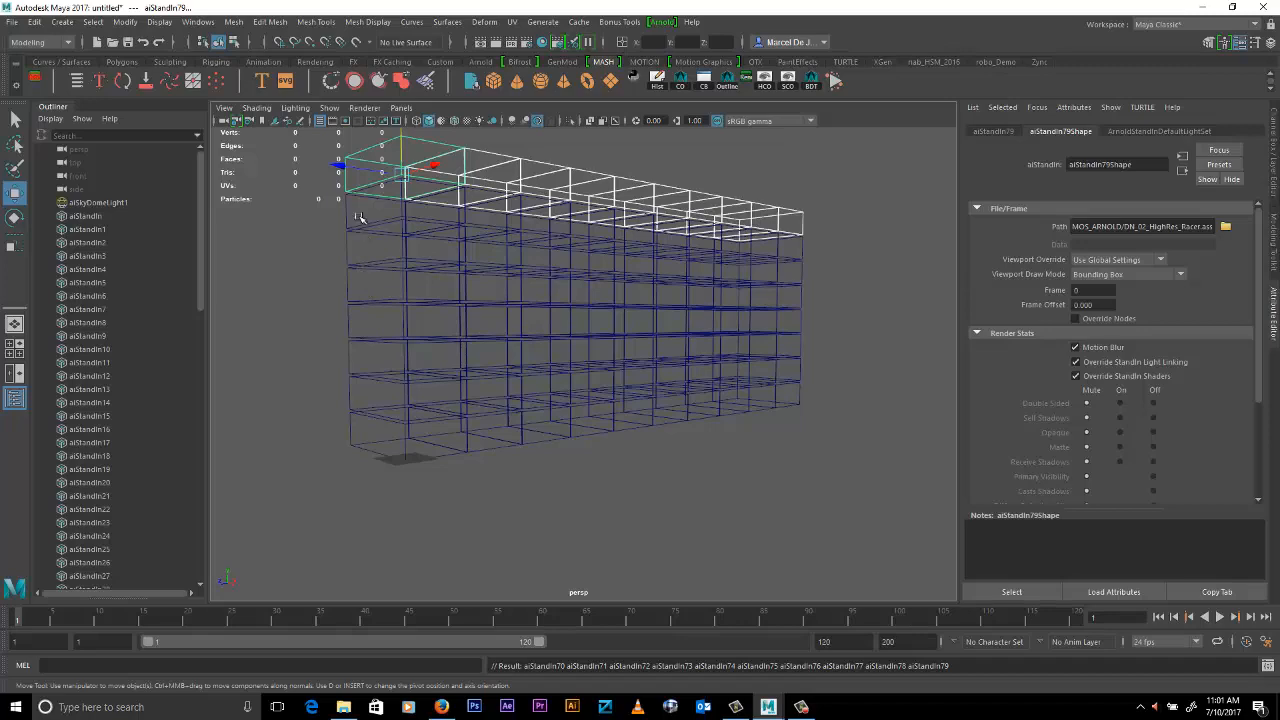
key("shift+d")
key("shift+d")
- Select the complete wall of block stand-ins, duplicate it, and move the copy along X next to the first wall
middle_click_drag(530, 238, 667, 304, "alt")
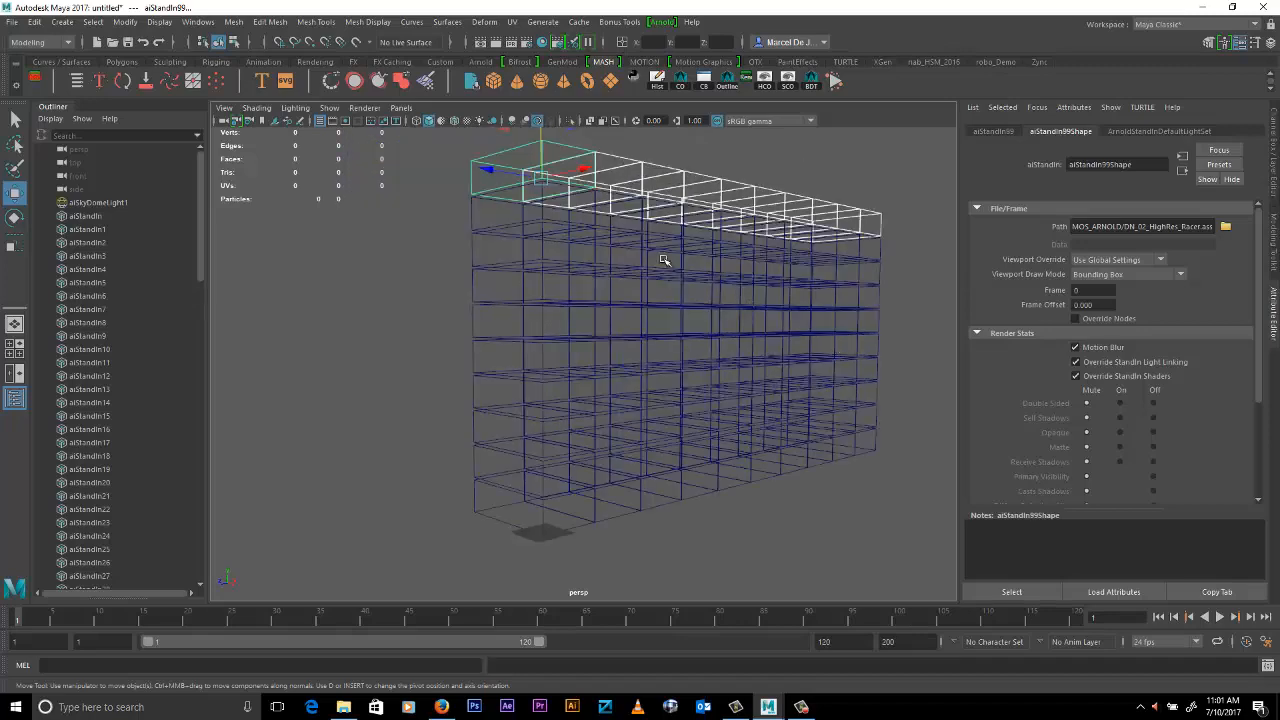
left_click_drag(450, 140, 958, 570)
key("f")
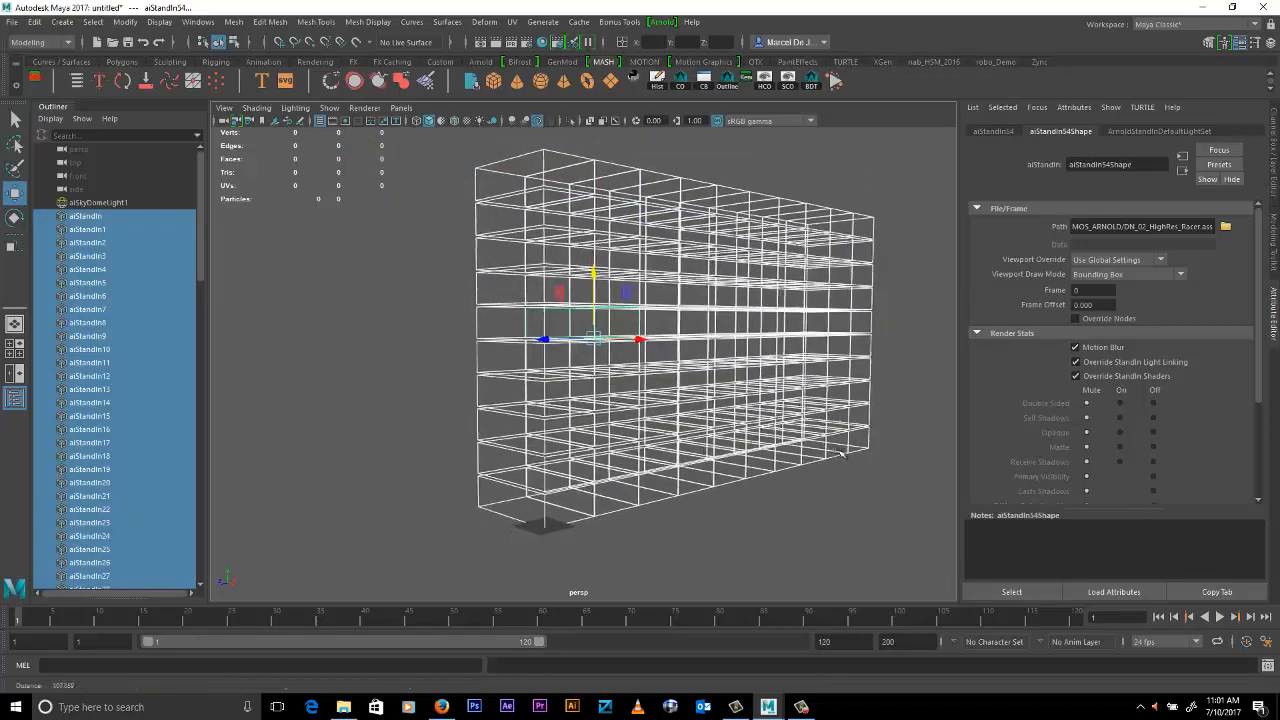
left_click(858, 463)
mouse_move(858, 463)
left_mouse_down("alt")
mouse_move(720, 395)
mouse_move(805, 393)
mouse_move(857, 486)
left_mouse_up("alt")
middle_click_drag(857, 486, 840, 525)
- Repeat the offset wall duplication along X to make a block ten walls deep with 1,000 of the nested stand-ins
key("shift+d")
key("shift+d")
key("shift+d")
key("shift+d")
key("shift+d")
key("shift+d")
key("shift+d")
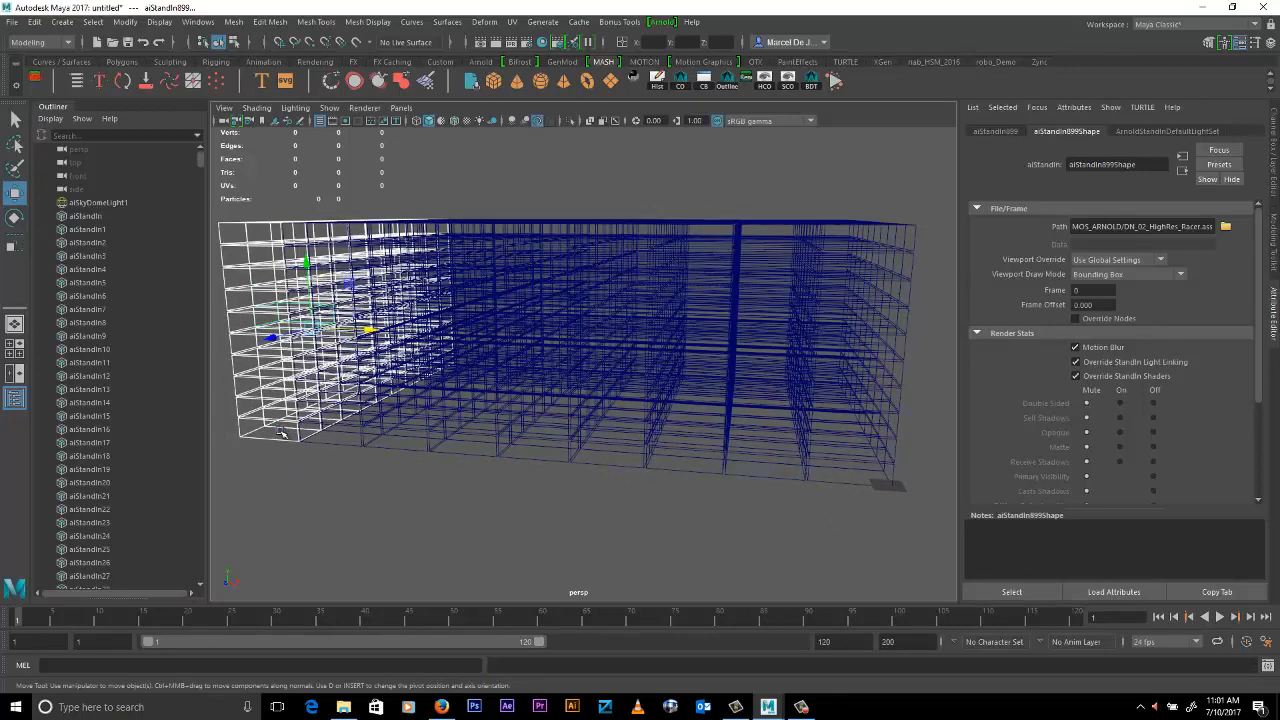
- Select the complete block of stand-ins and export the selection as the Arnold stand-in file DN_03_HighRes_Racer.ass, replacing the existing file
left_click_drag(766, 414, 815, 416, "alt")
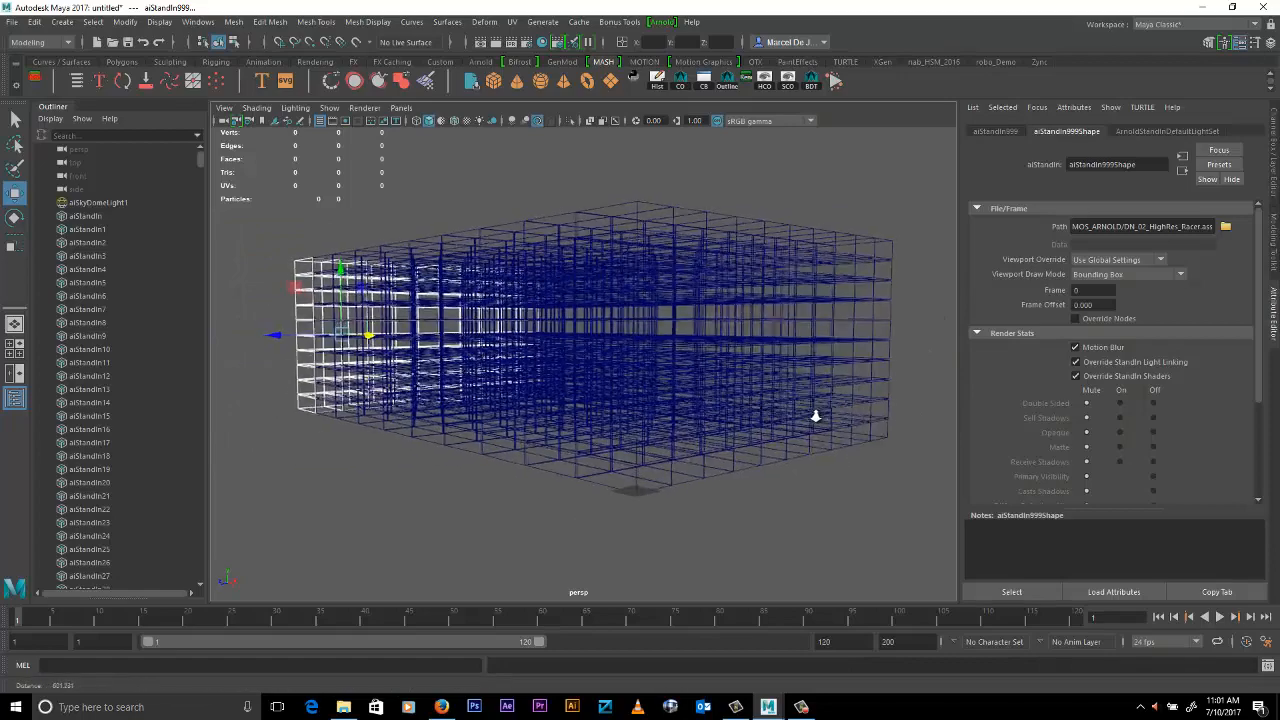
right_click_drag(815, 416, 820, 417, "alt")
middle_click_drag(843, 413, 832, 423, "alt")
right_click_drag(833, 424, 861, 436, "alt")
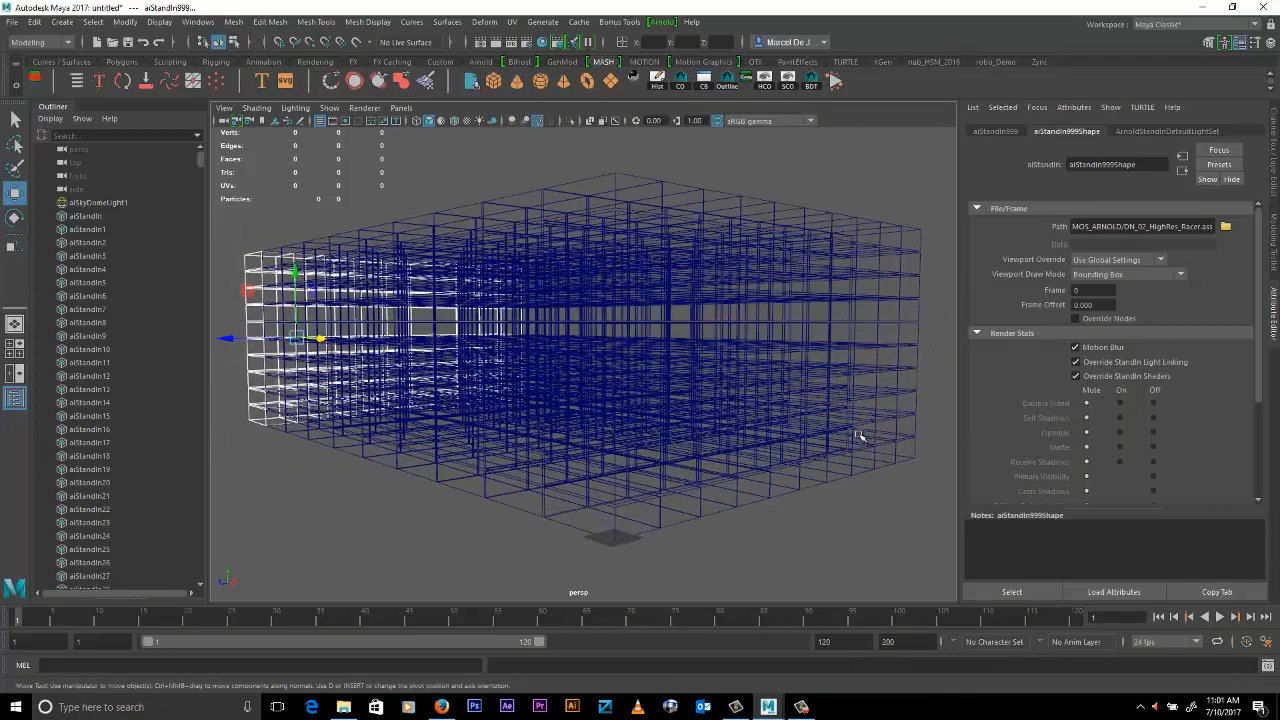
left_click_drag(860, 436, 859, 381, "alt")
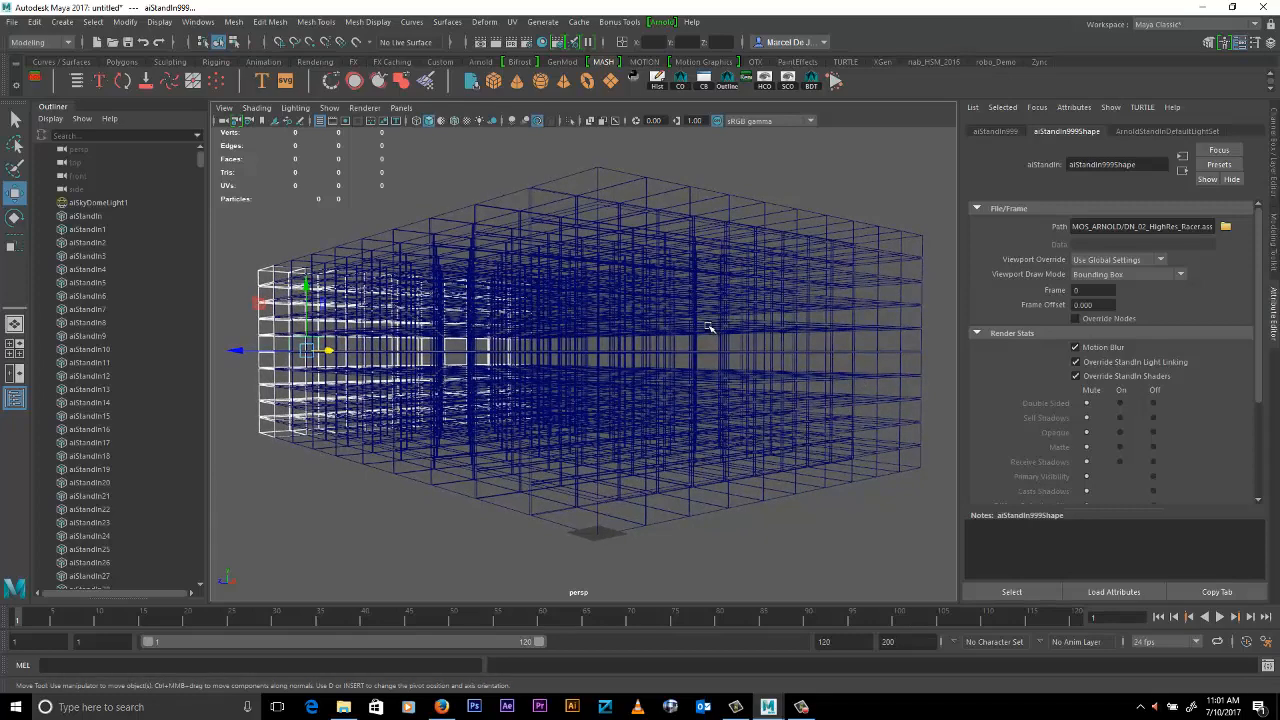
left_click_drag(230, 163, 950, 568)
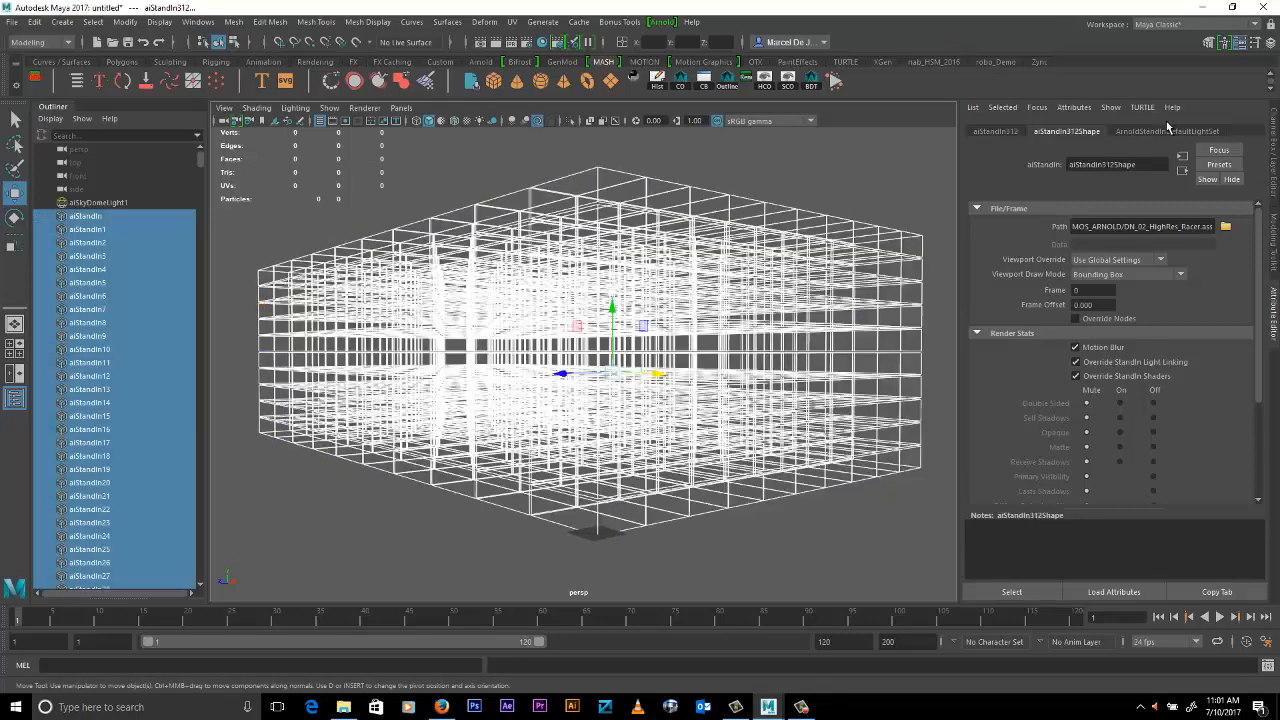
left_click(662, 22)
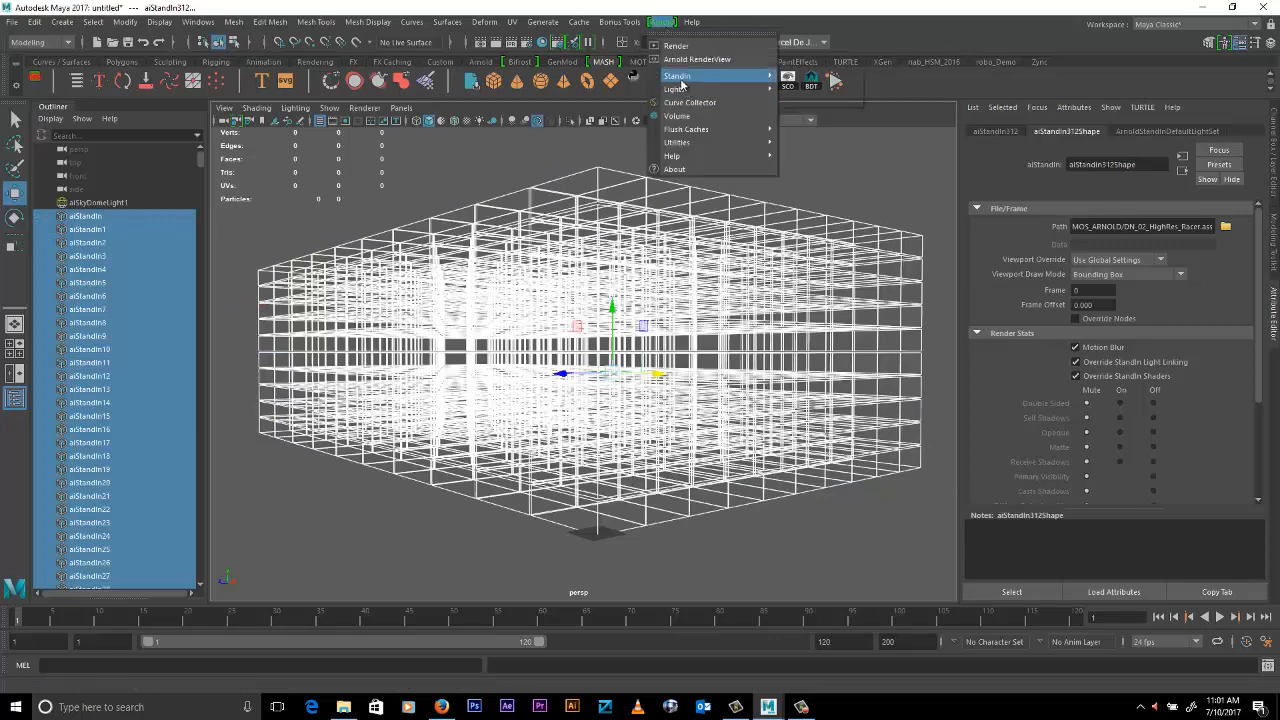
left_click(838, 104)
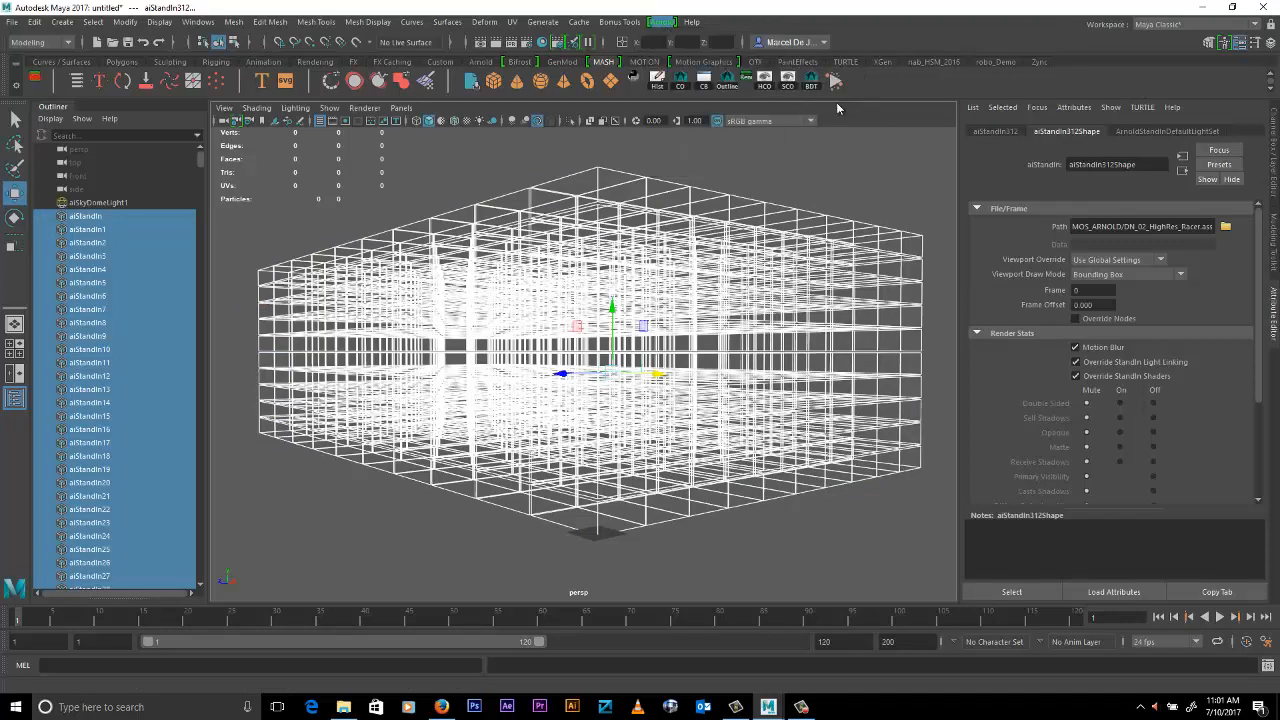
left_click(422, 158)
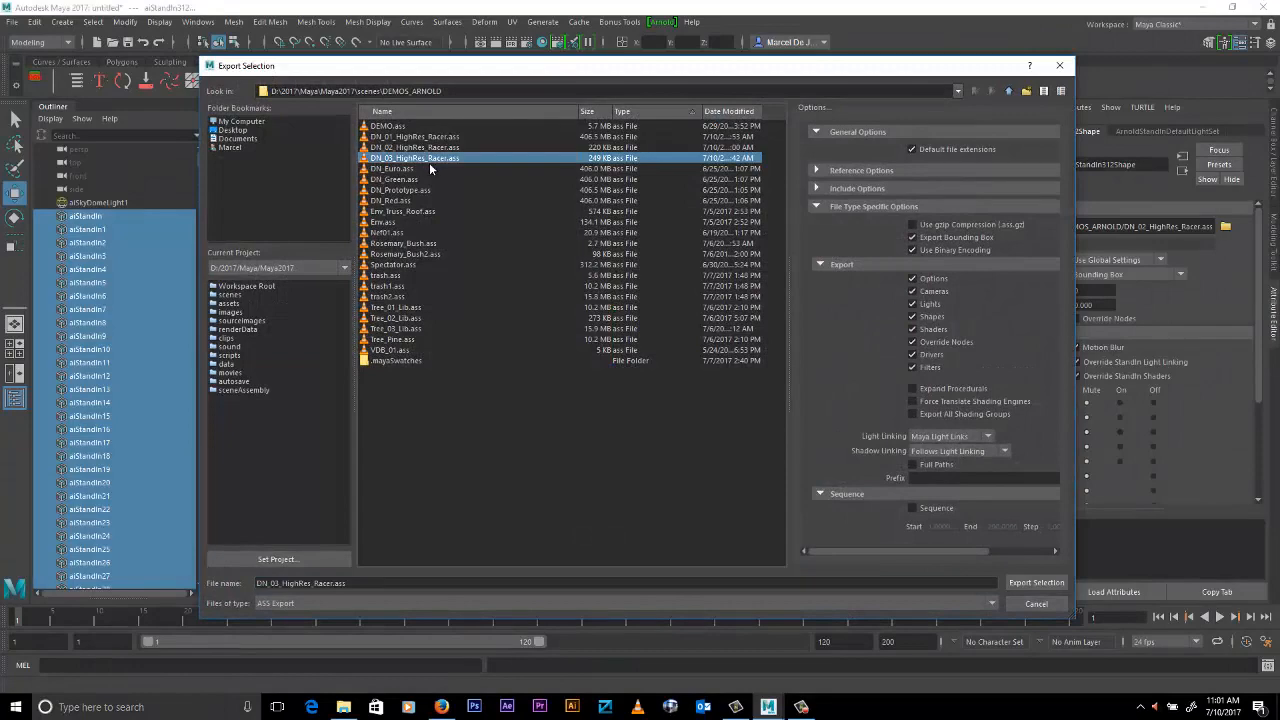
left_click(1032, 585)
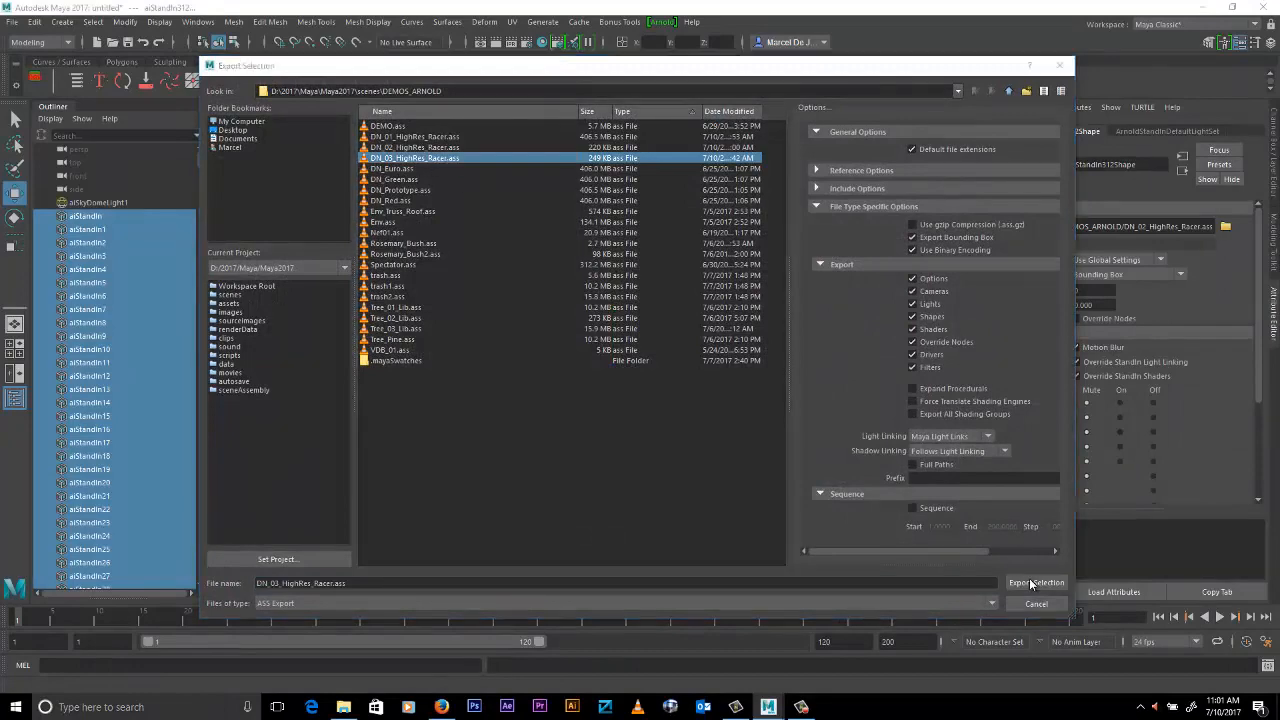
left_click(625, 366)
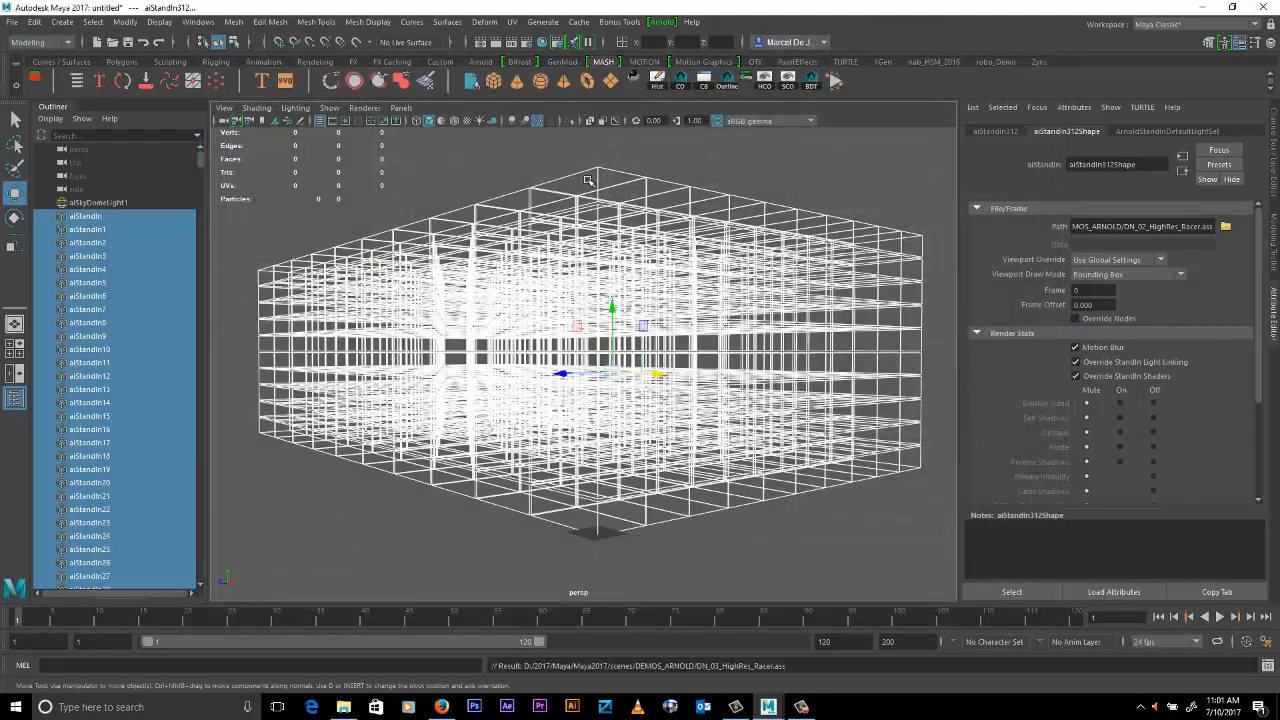
- Delete the selected stand-ins and create a new Arnold stand-in that loads DN_03_HighRes_Racer.ass
key("Delete")
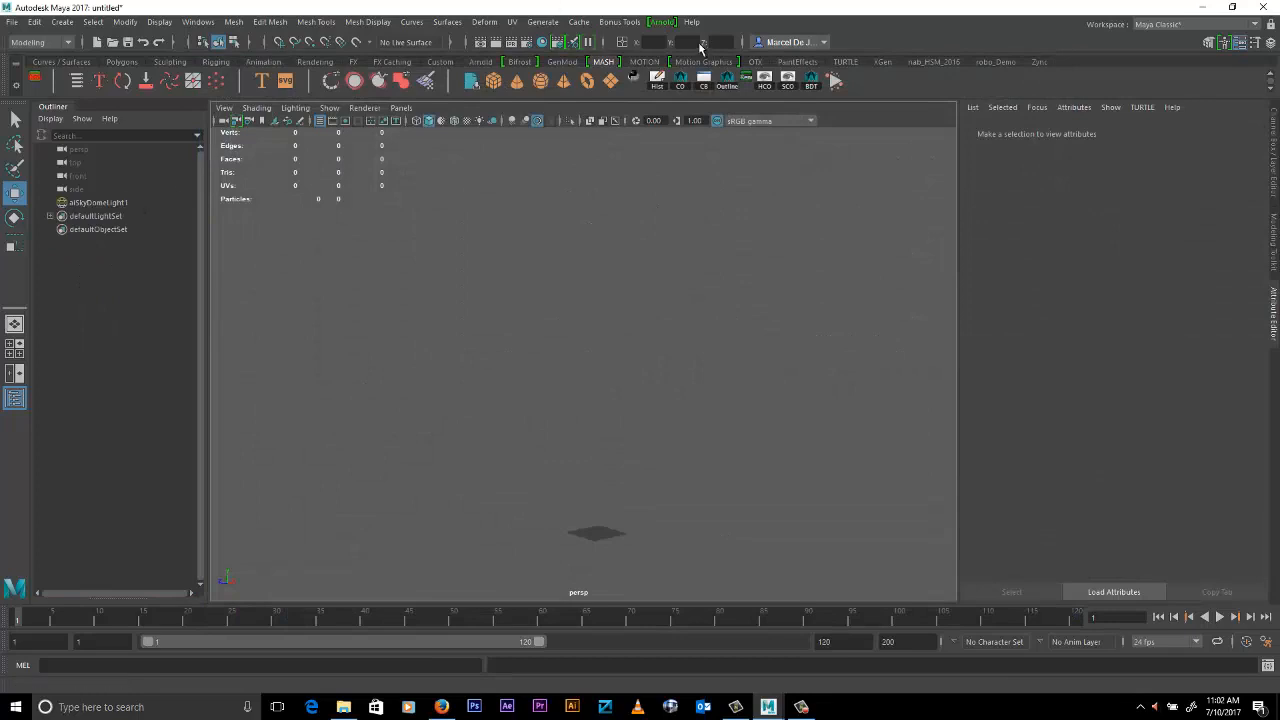
left_click(662, 21)
mouse_move(684, 77)
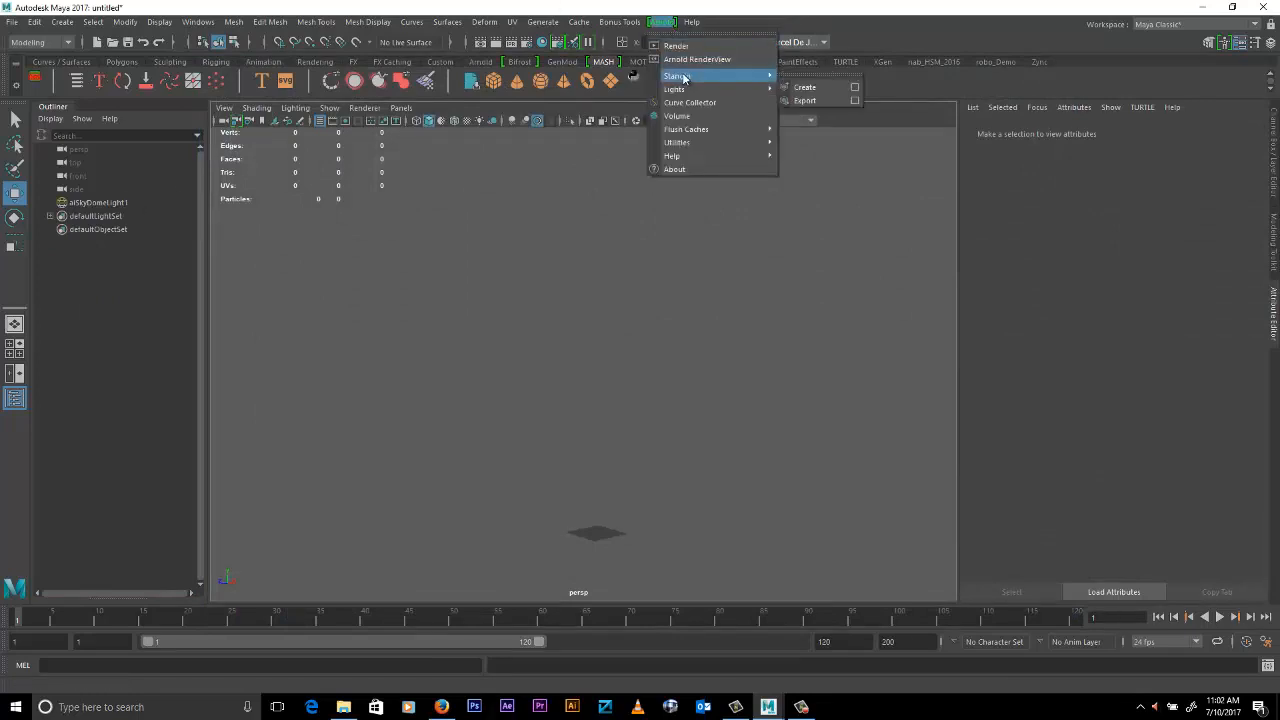
left_click(805, 87)
left_click(1176, 227)
double_click(437, 160)
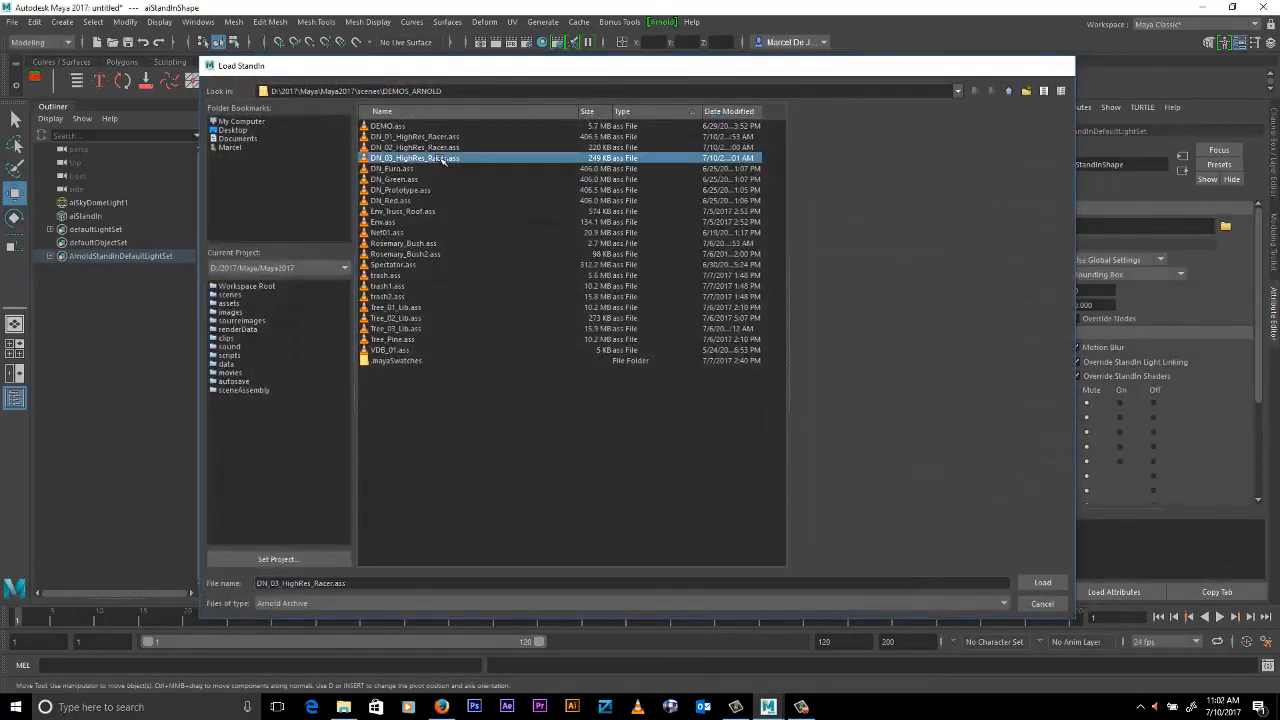
- Scale the new stand-in down uniformly so that several copies fit in the perspective view
left_click_drag(801, 423, 778, 446, "alt")
key("r")
right_click_drag(792, 414, 90, 300, "alt")
left_click_drag(770, 466, 740, 398, "alt")
right_click_drag(740, 398, 730, 425, "alt")
- Duplicate the stand-in, move the copy along Z next to the original, and repeat the offset to make a row of five
key("ctrl+d")
key("w")
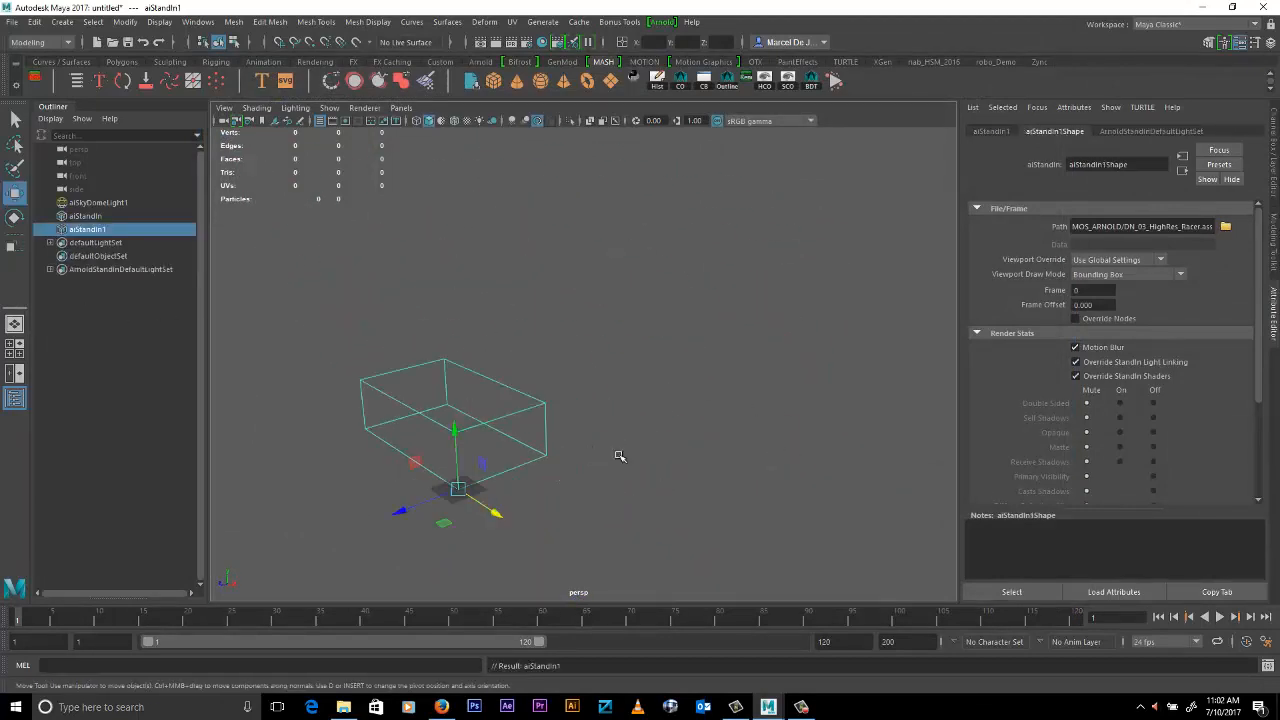
middle_click_drag(620, 455, 713, 415, "shift")
key("shift+d")
key("shift+d")
key("shift+d")
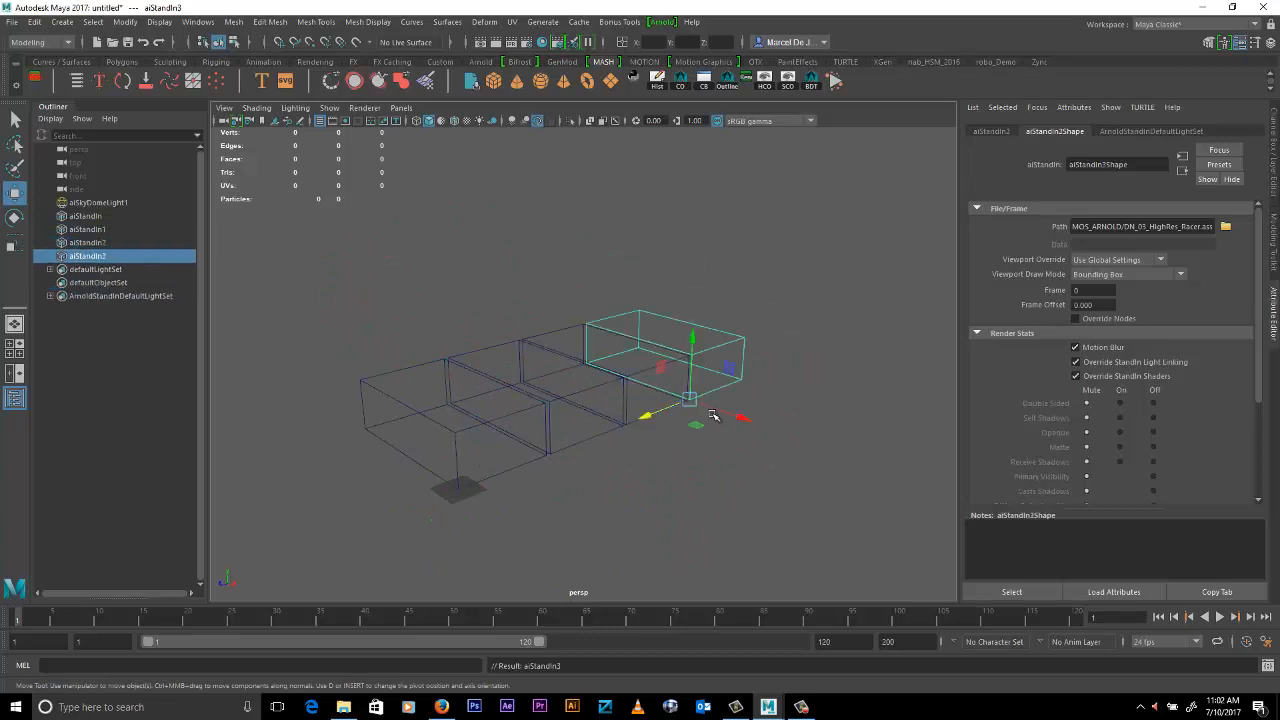
- Select the row of five stand-ins, duplicate it upward along Y, and repeat the offset to build a wall five rows high
middle_click_drag(765, 424, 822, 444, "alt")
left_click_drag(420, 246, 882, 588)
left_click_drag(835, 562, 806, 503, "alt")
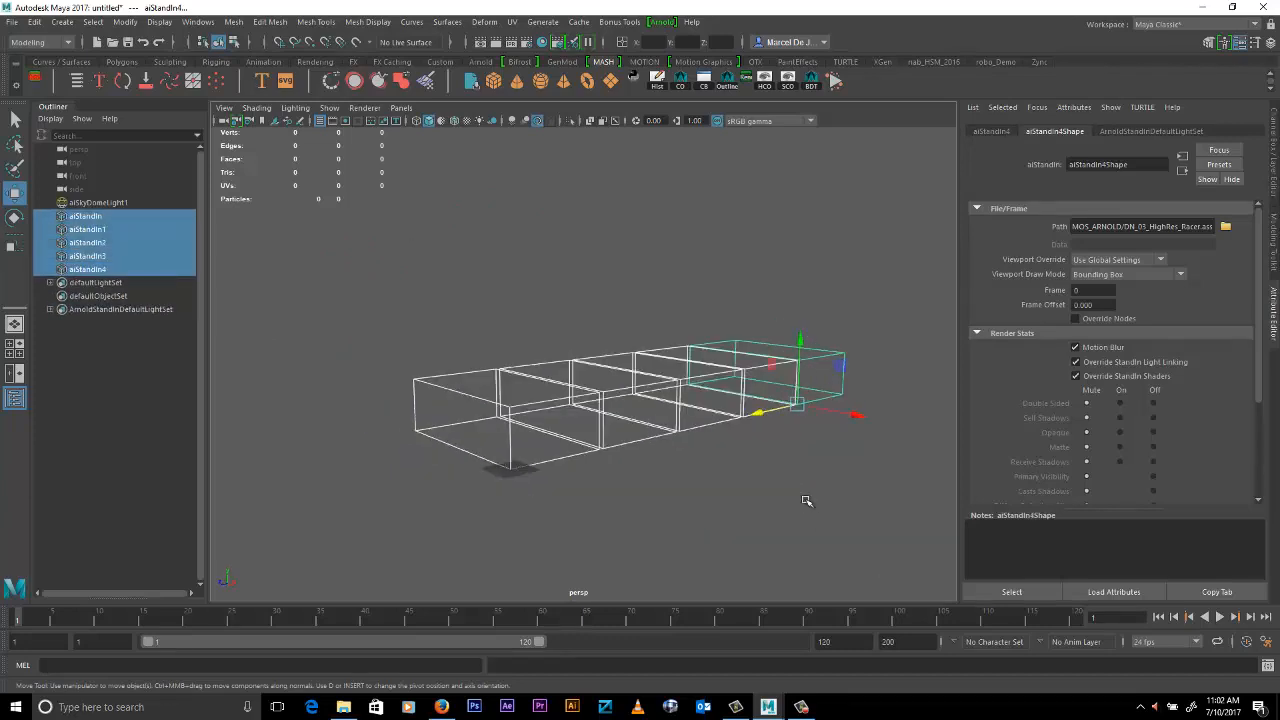
key("ctrl+d")
middle_click_drag(810, 527, 805, 472, "shift")
key("shift+d")
key("shift+d")
key("shift+d")
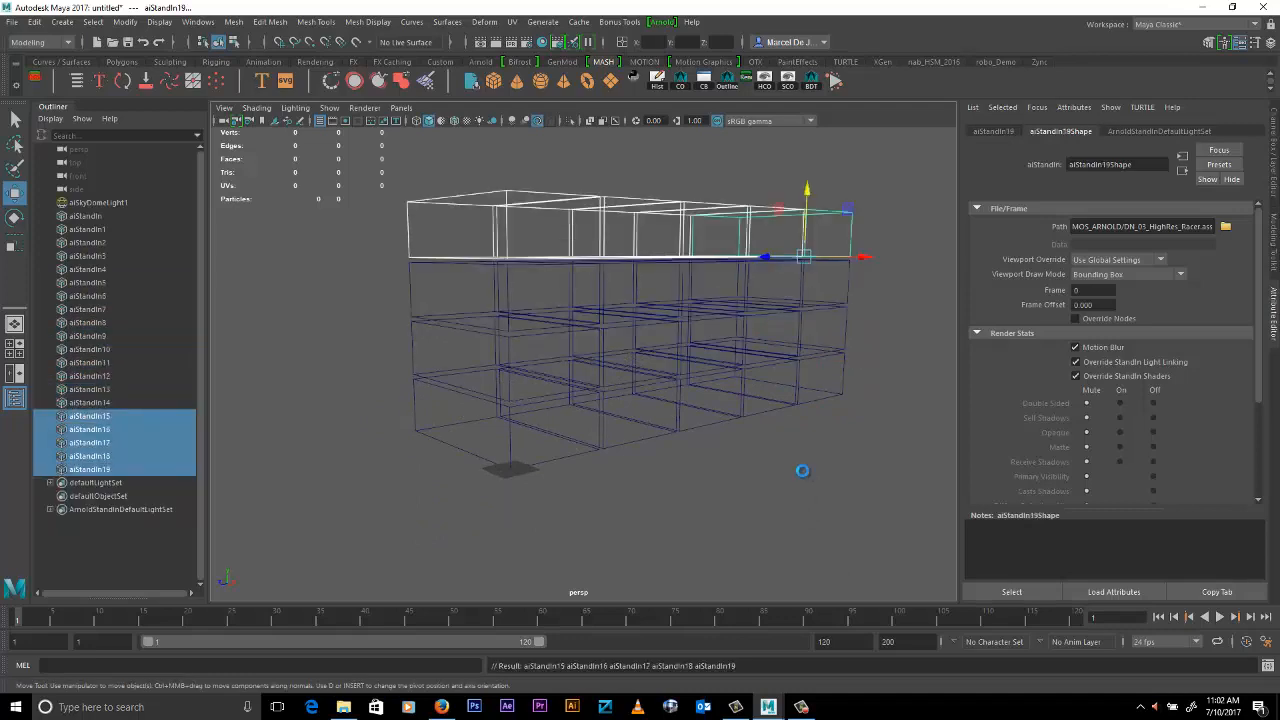
- Select the whole wall, duplicate it along X next to the first, and repeat the offset to make a block four walls deep
left_click_drag(803, 474, 848, 493, "alt")
middle_click_drag(848, 494, 872, 498, "alt")
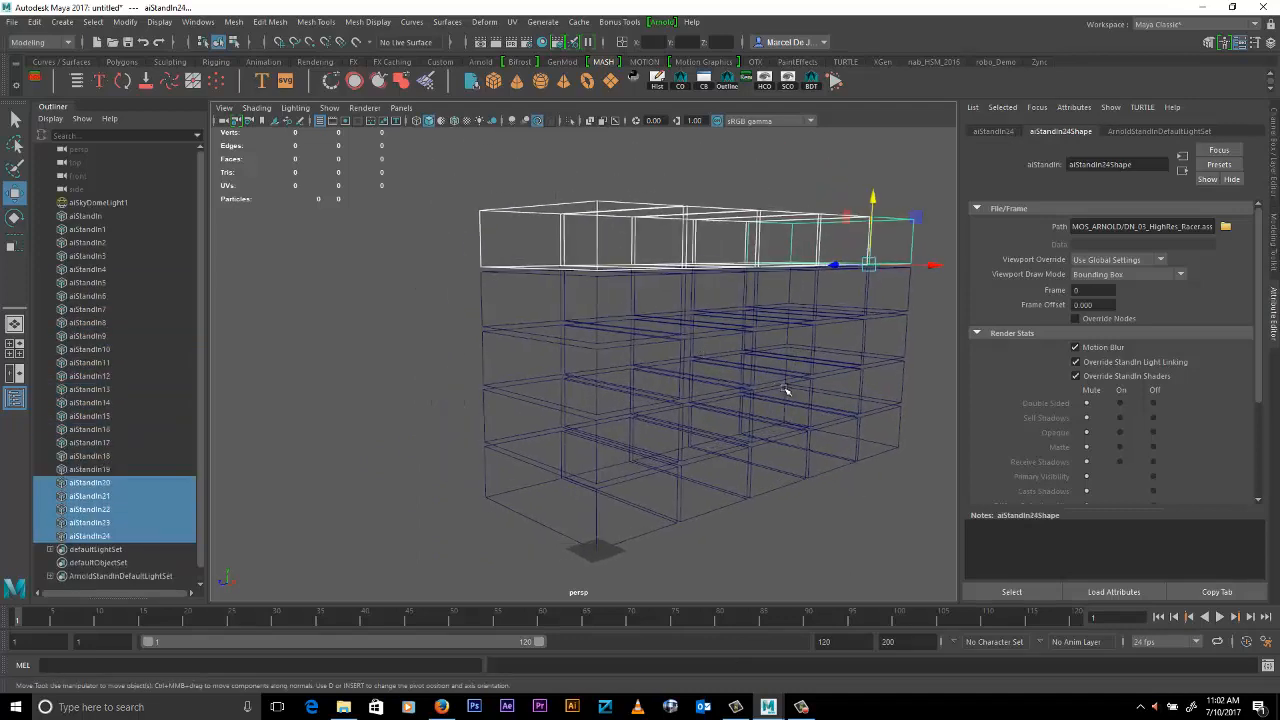
left_click_drag(428, 180, 898, 572)
key("ctrl+d")
left_click_drag(746, 536, 811, 543, "alt")
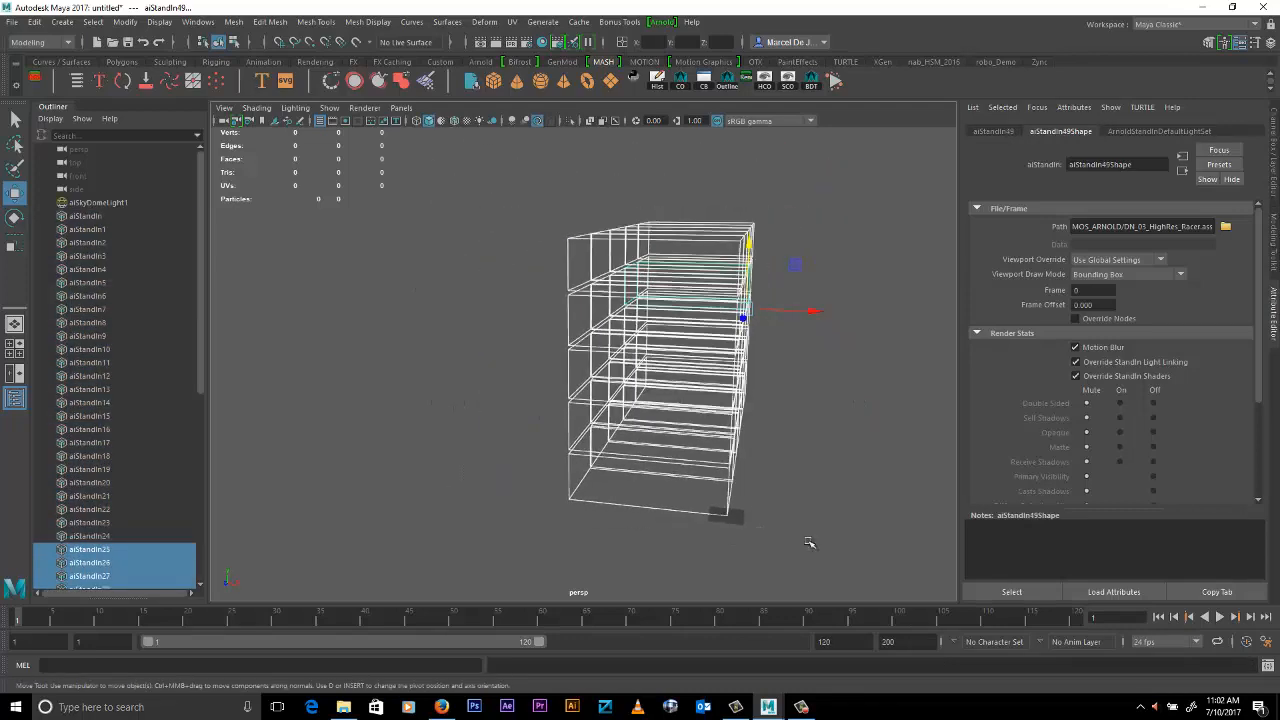
middle_click_drag(811, 543, 702, 516, "shift")
key("shift+d")
key("shift+d")
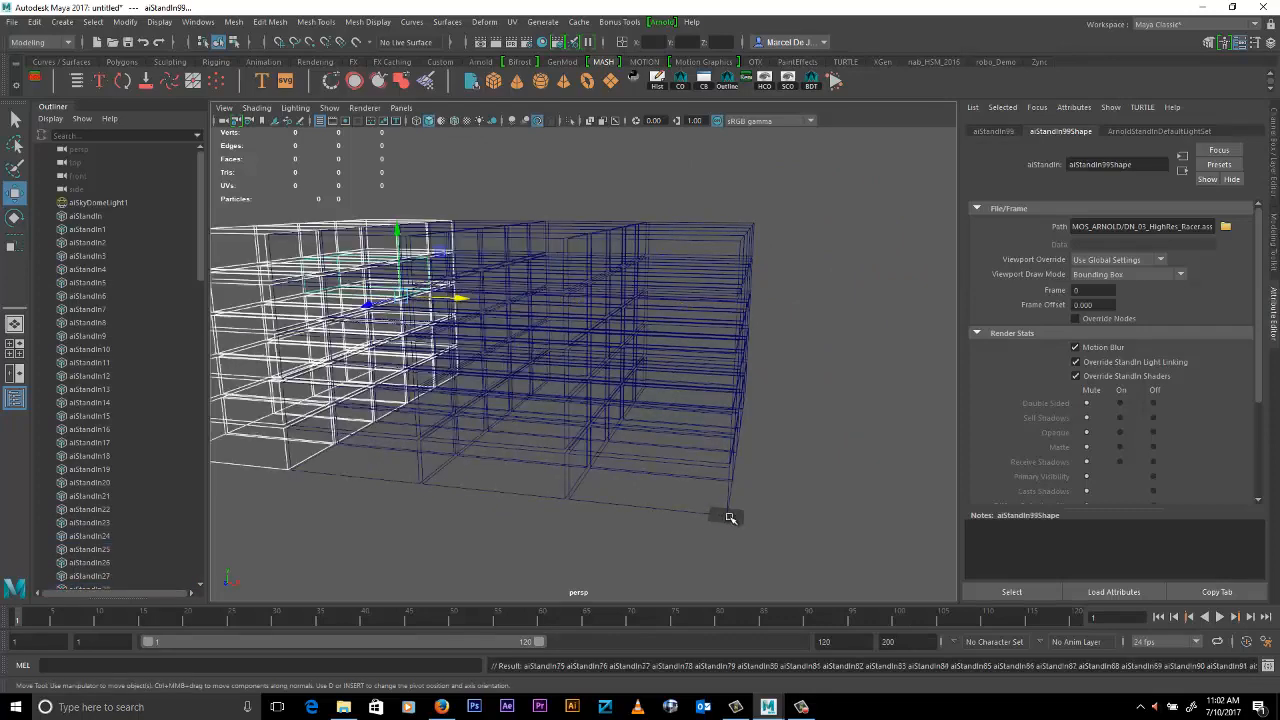
- Examine the finished block of stand-ins from several angles, checking its front corner stand-in and the overall extent
left_click_drag(789, 537, 598, 513, "alt")
left_click(603, 516)
right_click_drag(724, 463, 777, 506, "alt")
left_click_drag(777, 506, 858, 463, "alt")
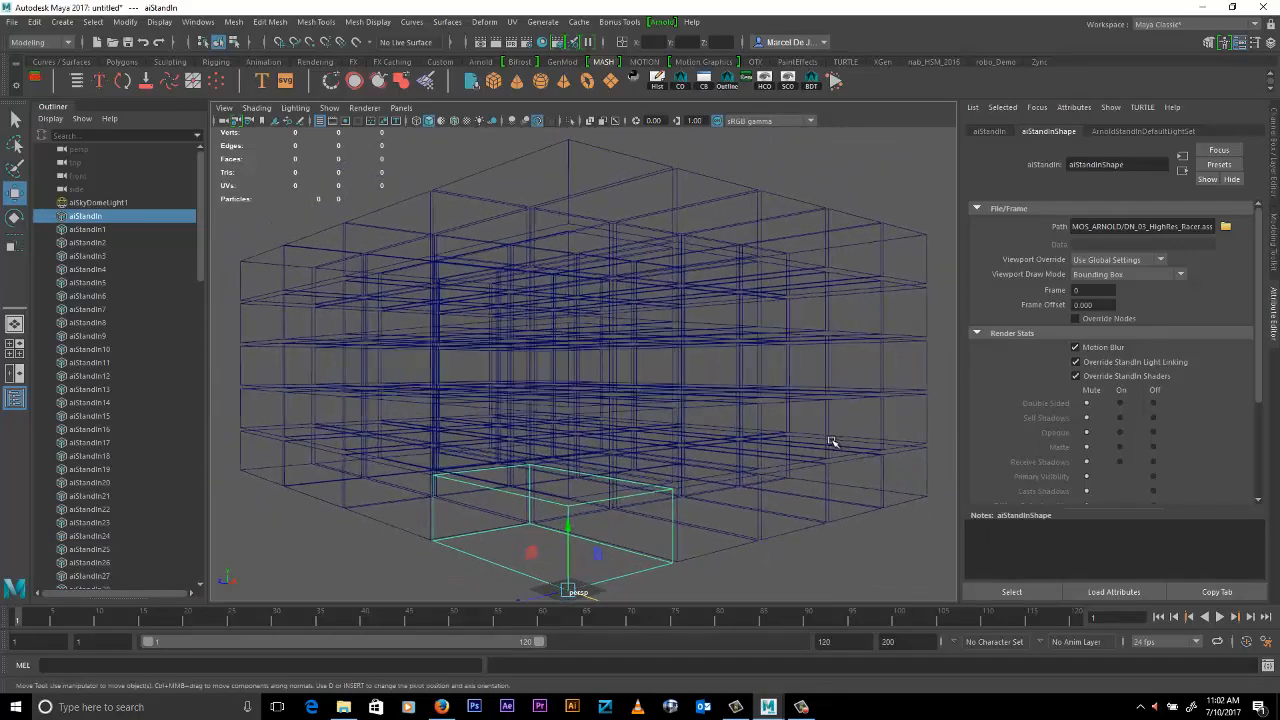
left_click_drag(828, 422, 792, 427, "alt")
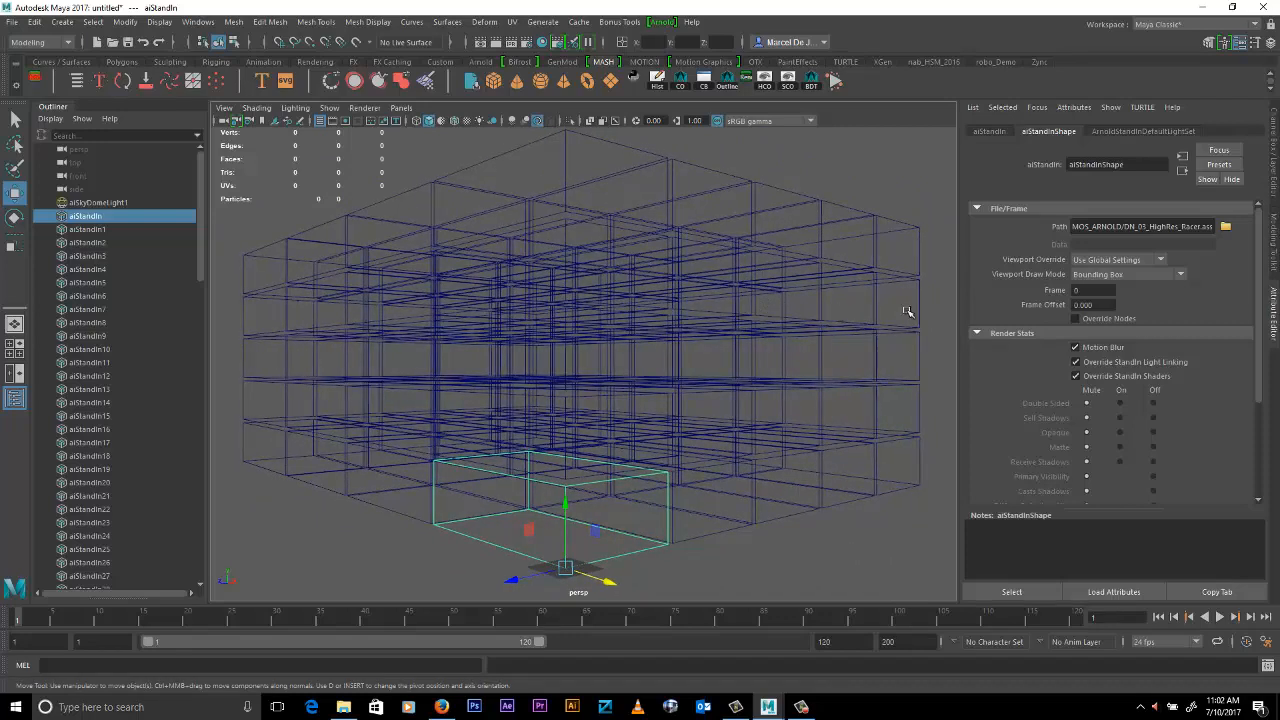
left_click(850, 180)
left_click_drag(837, 209, 813, 321, "alt")
scroll(671, 311, "down", 3)
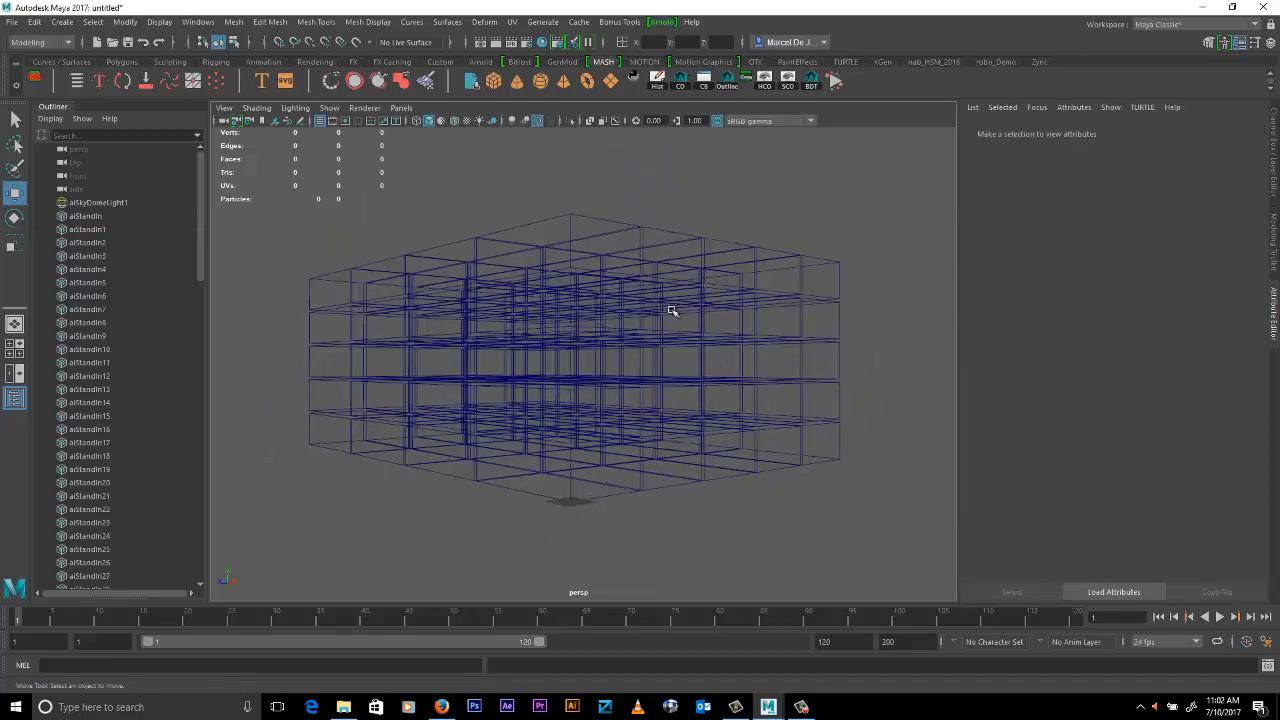
- Select the entire block of stand-ins, duplicate it, and move the copy along Z beside the original block
left_click_drag(270, 220, 853, 545)
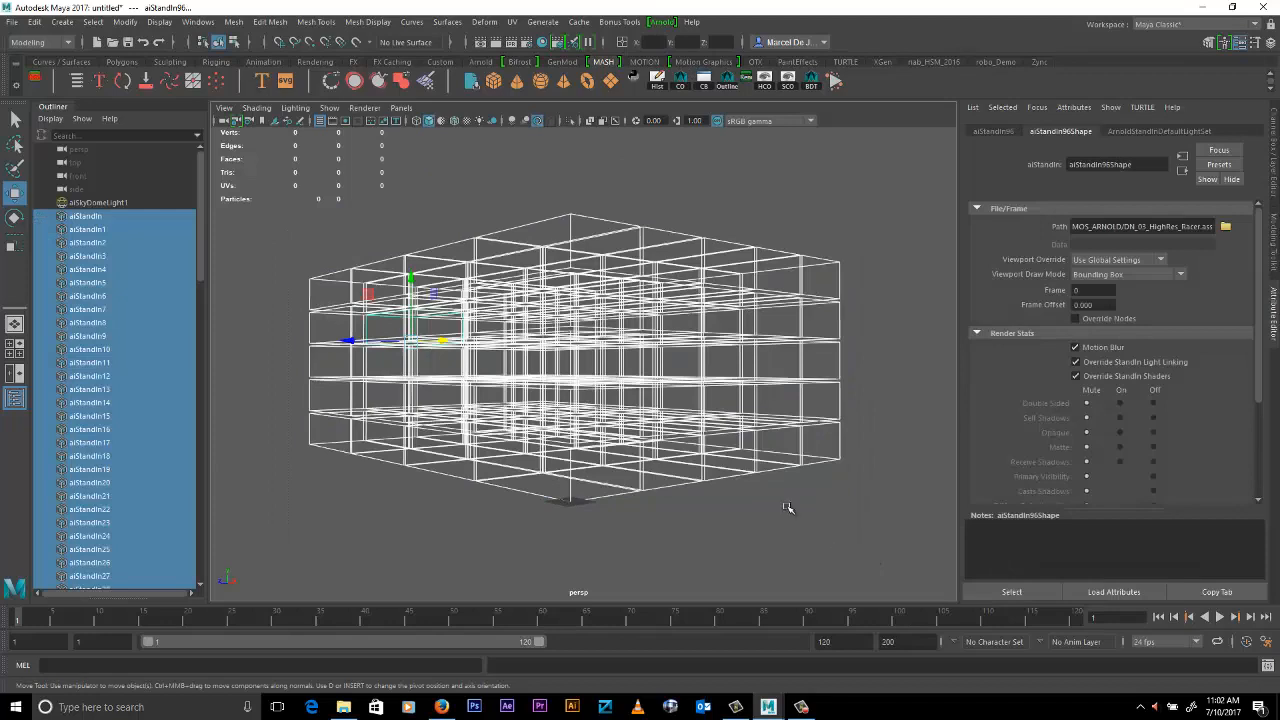
key("ctrl+d")
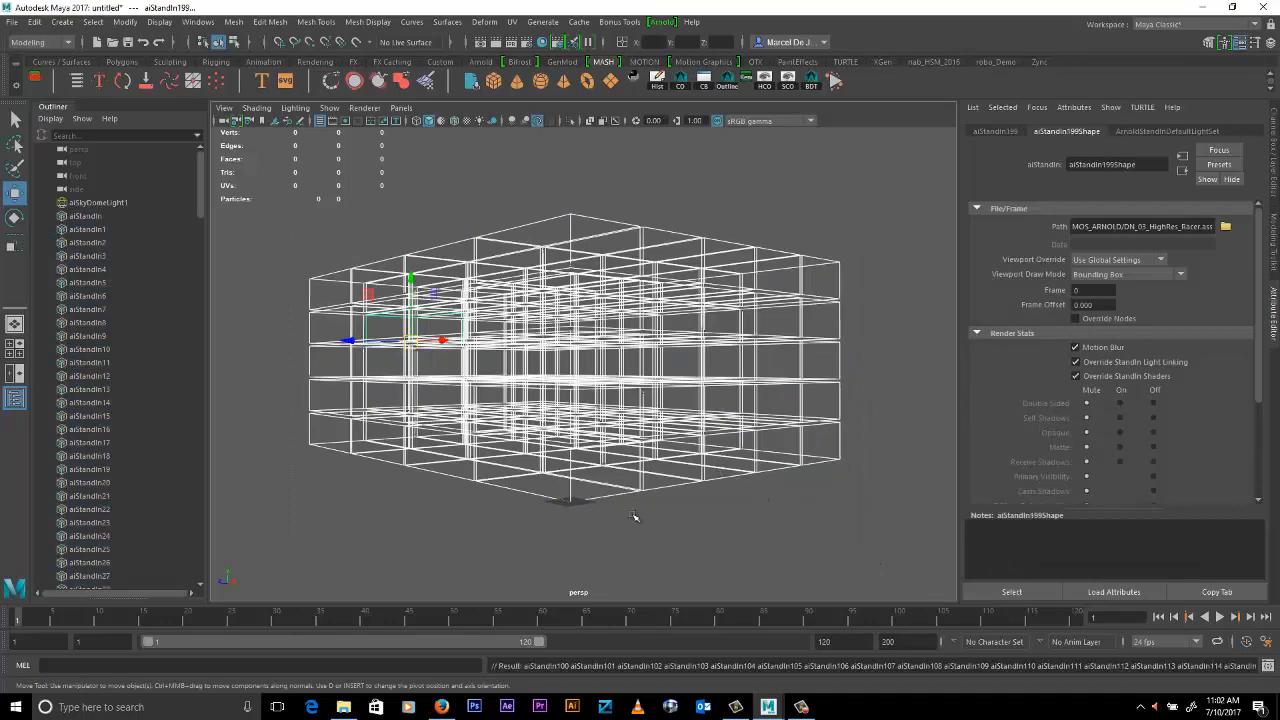
middle_click_drag(696, 502, 1040, 469, "shift")
middle_click_drag(790, 420, 729, 423, "alt")
right_click_drag(729, 423, 850, 432, "alt")
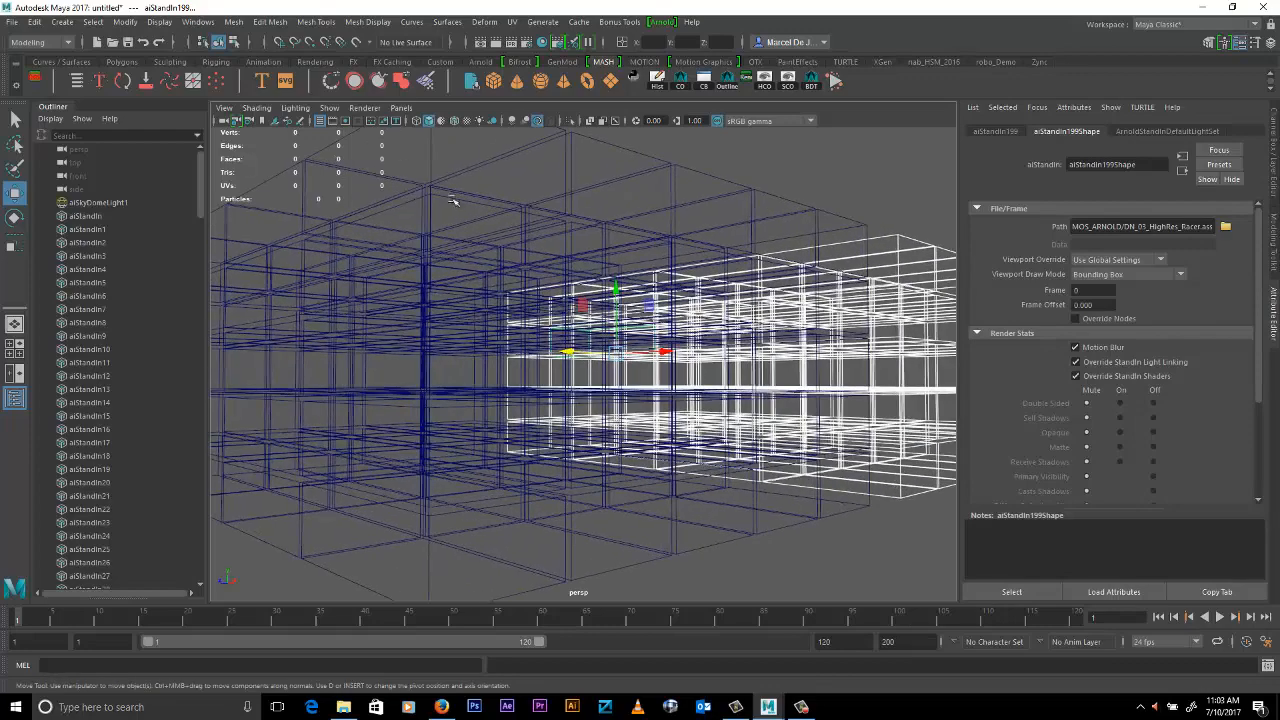
- Show the resolution gate, frame both blocks inside it, and start an Arnold render of the perspective view
left_click(345, 121)
middle_click_drag(770, 323, 758, 329, "alt")
right_click_drag(758, 329, 738, 332, "alt")
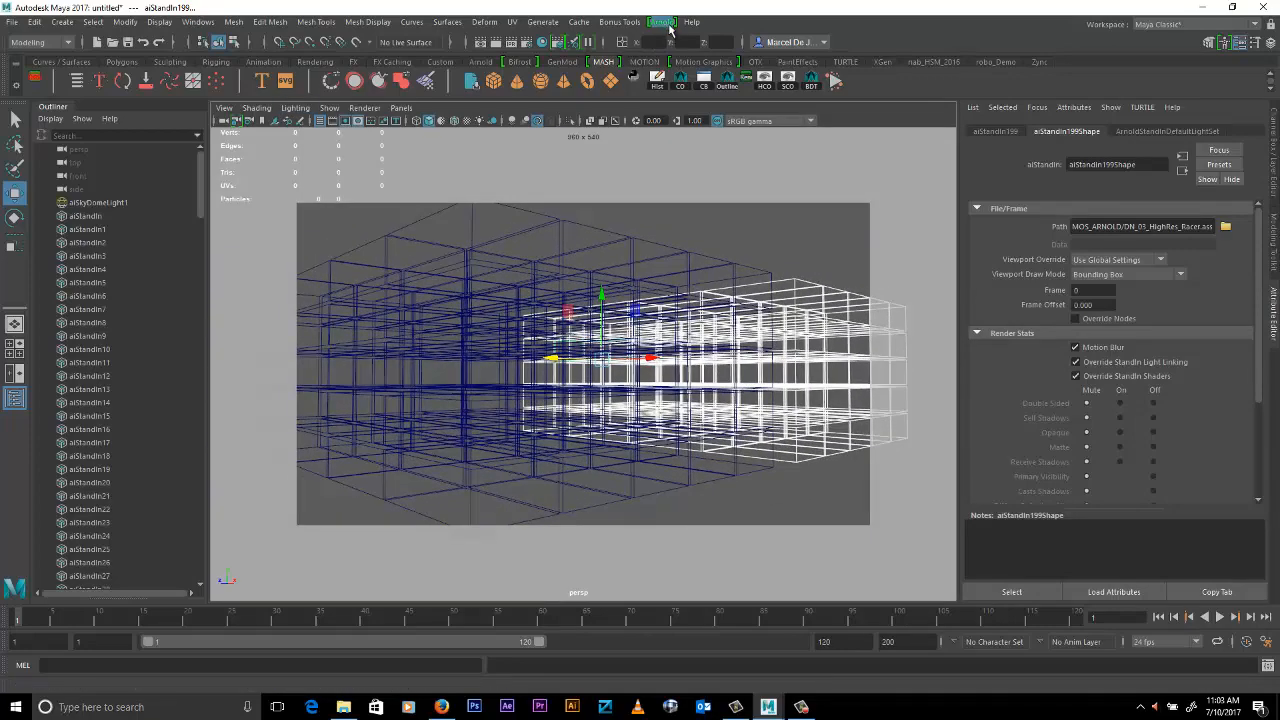
left_click(669, 28)
left_click(685, 41)
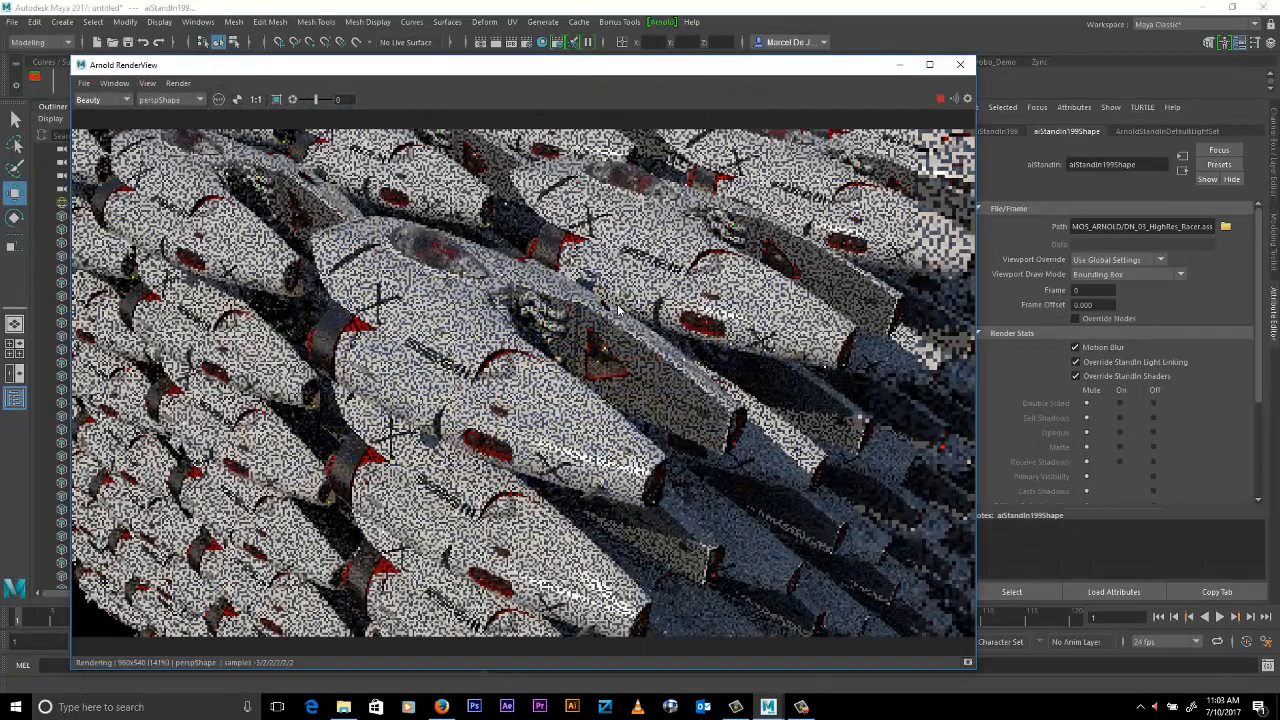